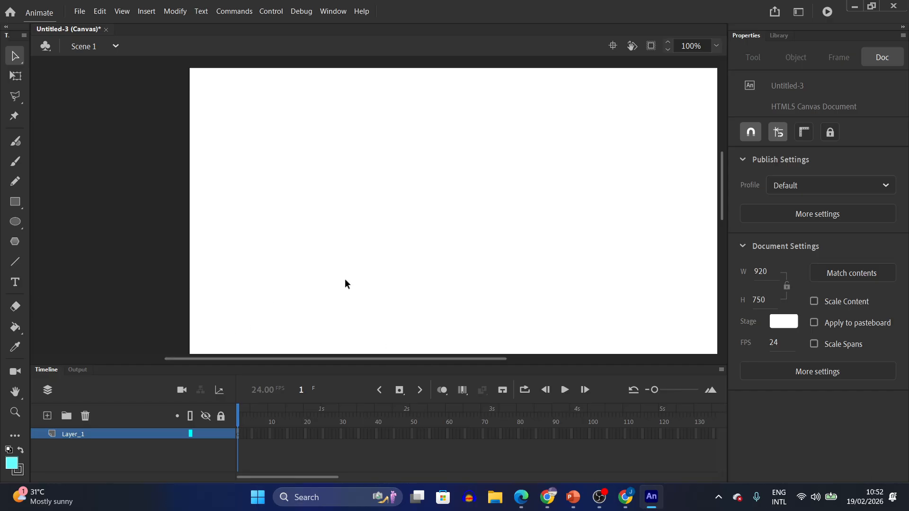
- Draw a cyan-filled circle about 137.5 px in diameter on Layer_1 with the Oval tool
click(19, 218)
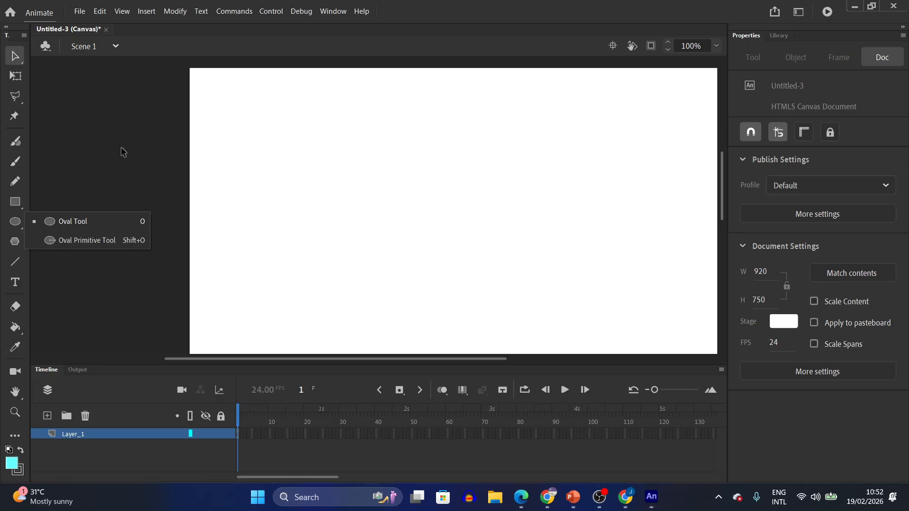
click(50, 222)
mouse_move(356, 142)
mouse_down()
mouse_move(456, 272)
mouse_move(510, 287)
mouse_move(485, 272)
mouse_move(459, 222)
mouse_move(436, 224)
mouse_up()
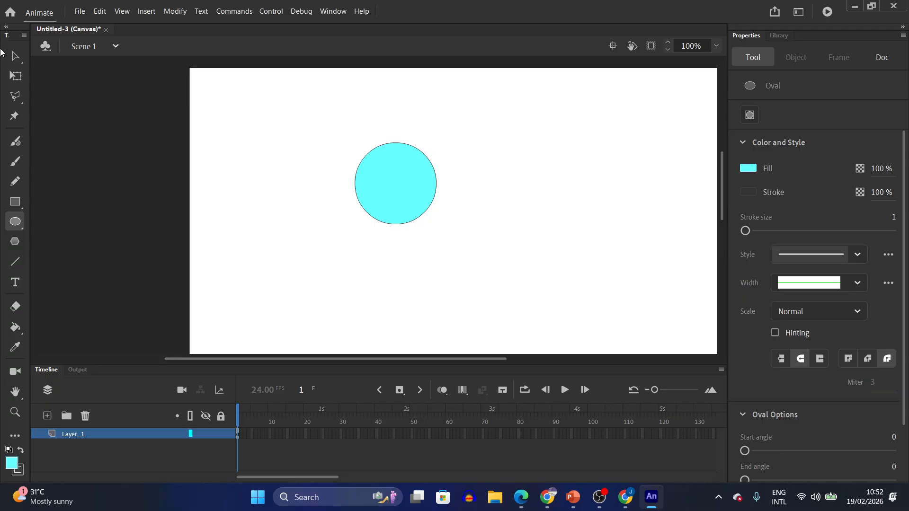
- Rename Layer_1 as masking_layer
click(68, 435)
double_click(67, 433)
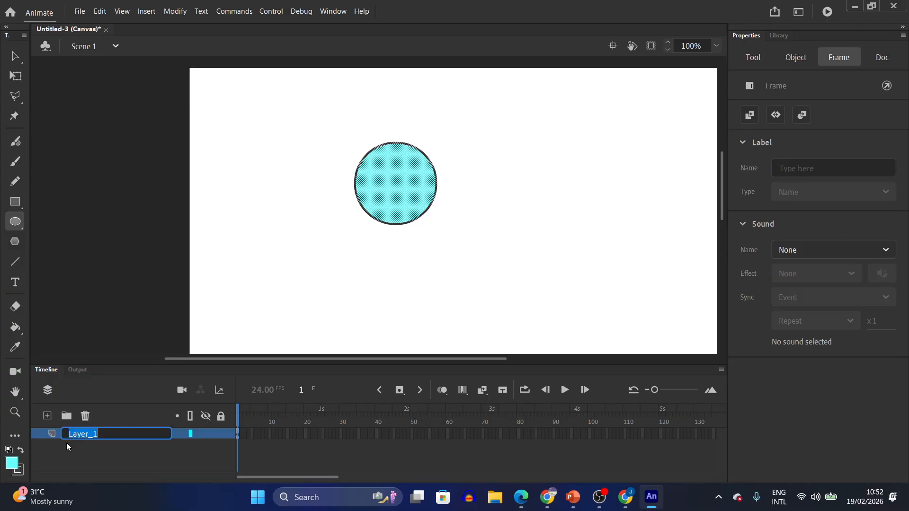
text(masking_lay)
click(121, 474)
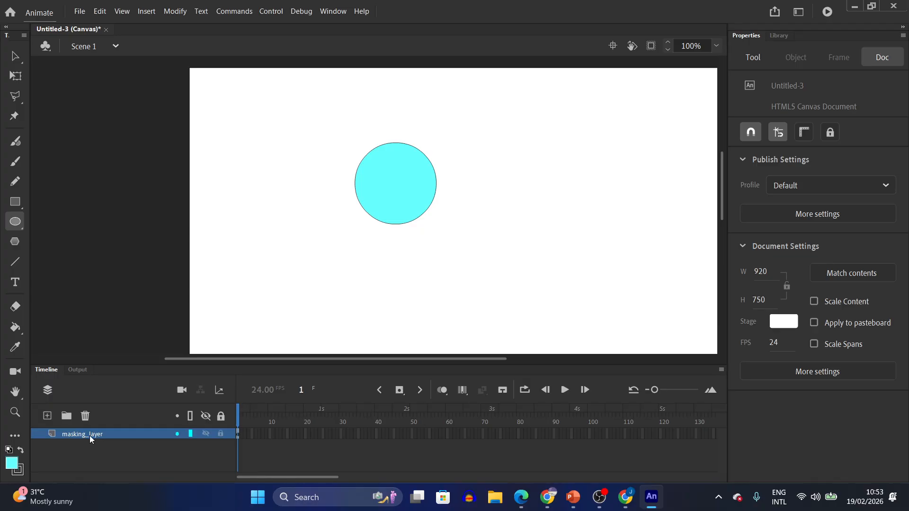
- Add a new layer, place it below masking_layer and name it content
click(48, 419)
drag(76, 433, 72, 452)
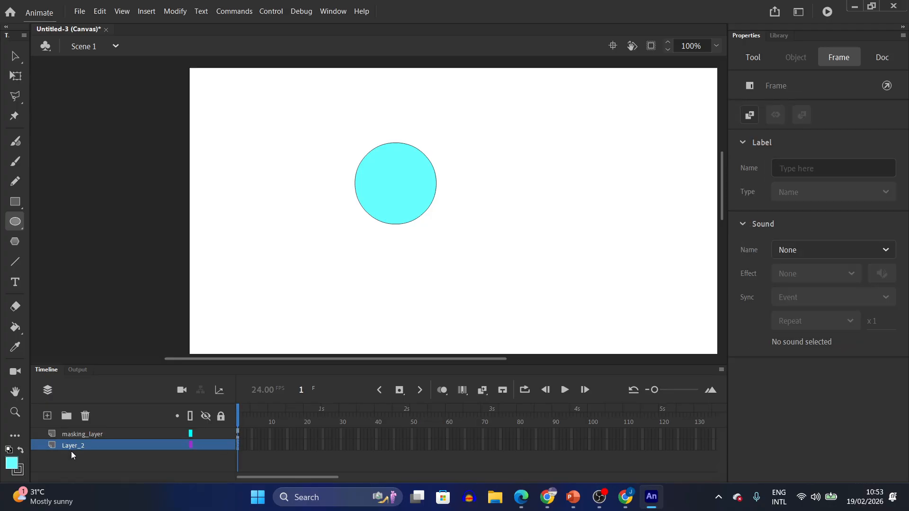
double_click(72, 446)
text(co)
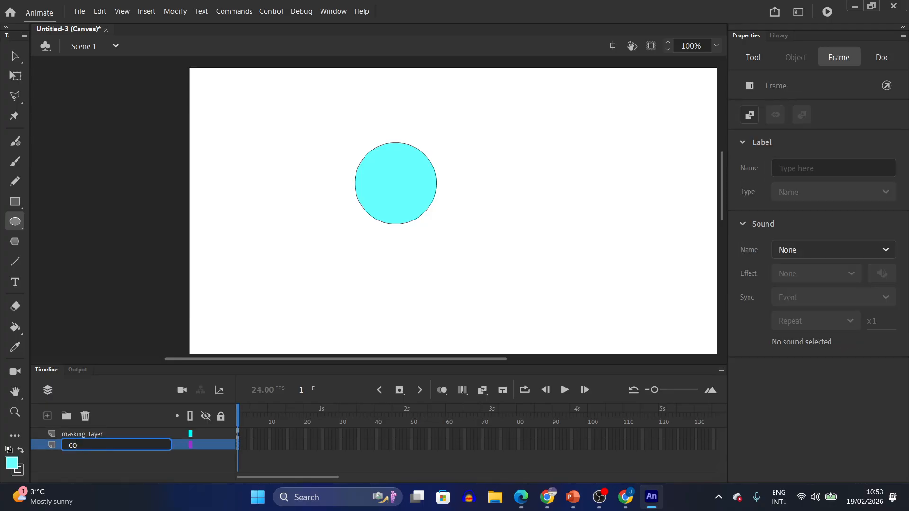
text(ntne)
text(n)
key(BackSpace)
key(BackSpace)
key(BackSpace)
key(Return)
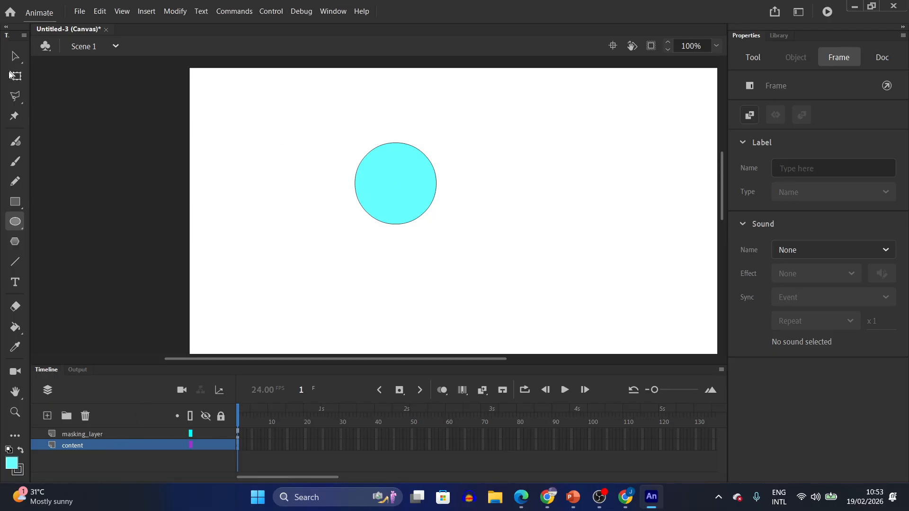
- Hide masking_layer so the circle does not cover the stage
click(15, 56)
click(95, 435)
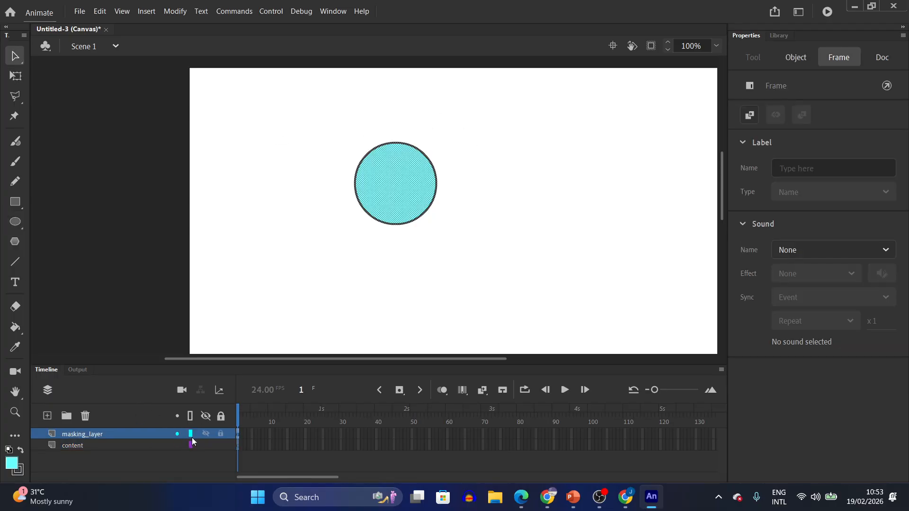
click(206, 433)
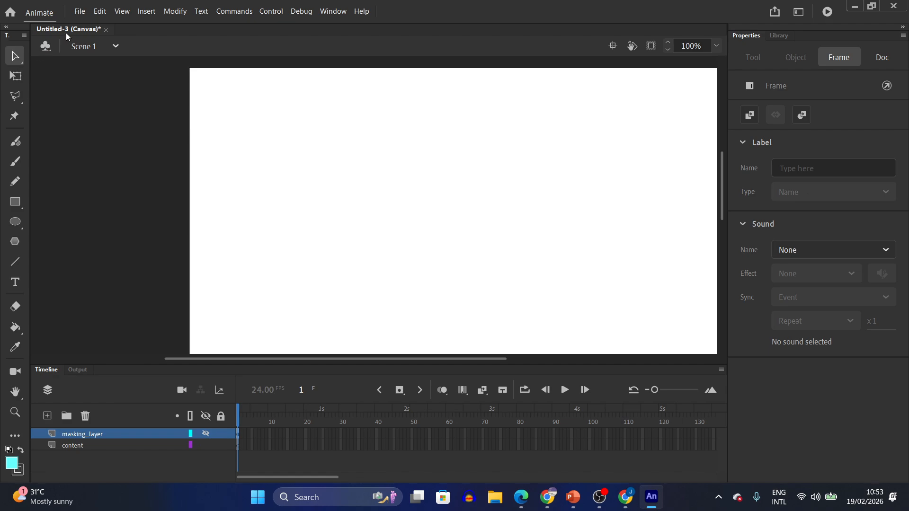
- Import the market image onto the stage in the content layer
click(79, 11)
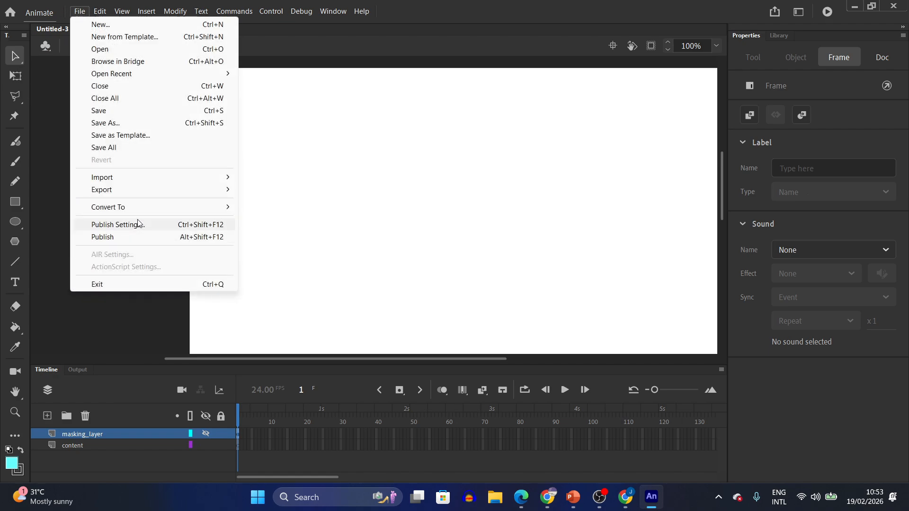
mouse_move(118, 180)
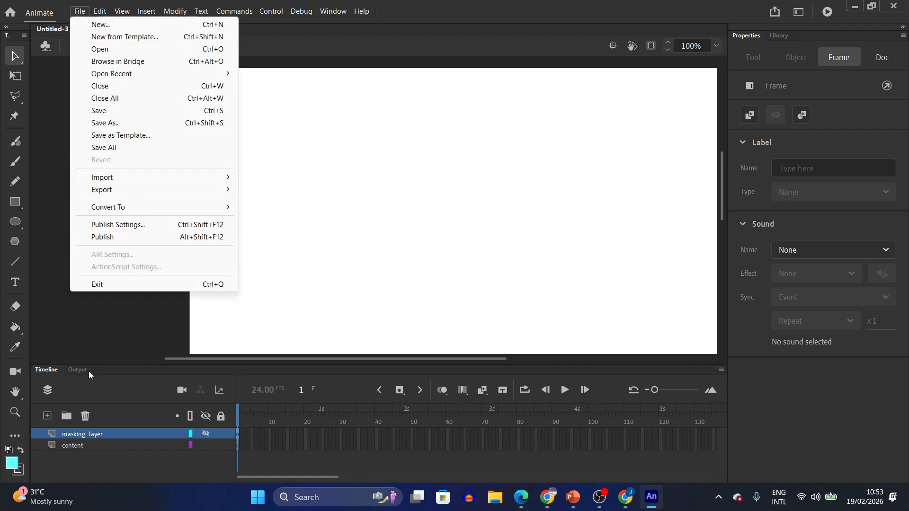
click(61, 446)
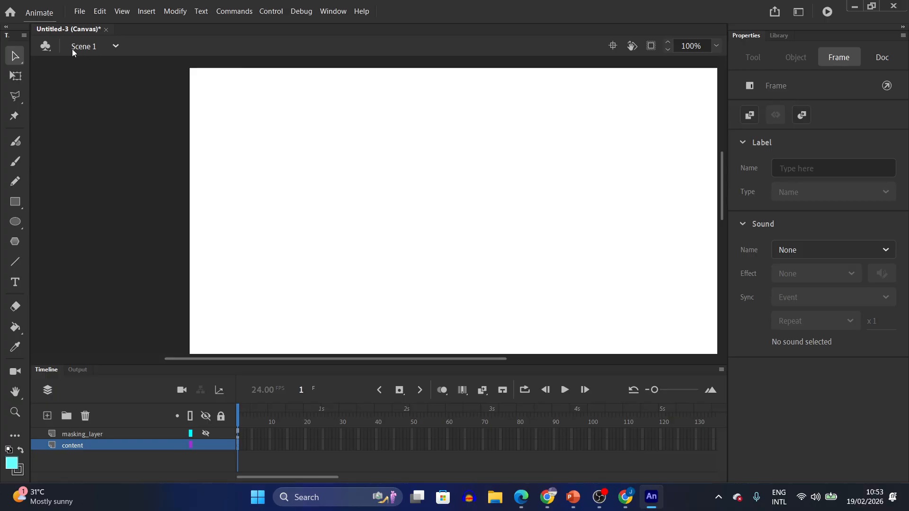
click(80, 12)
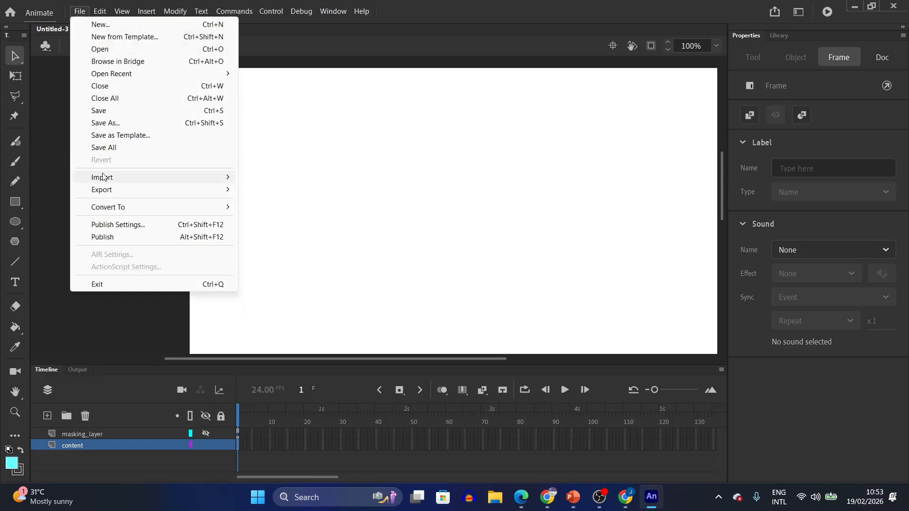
mouse_move(109, 177)
click(290, 179)
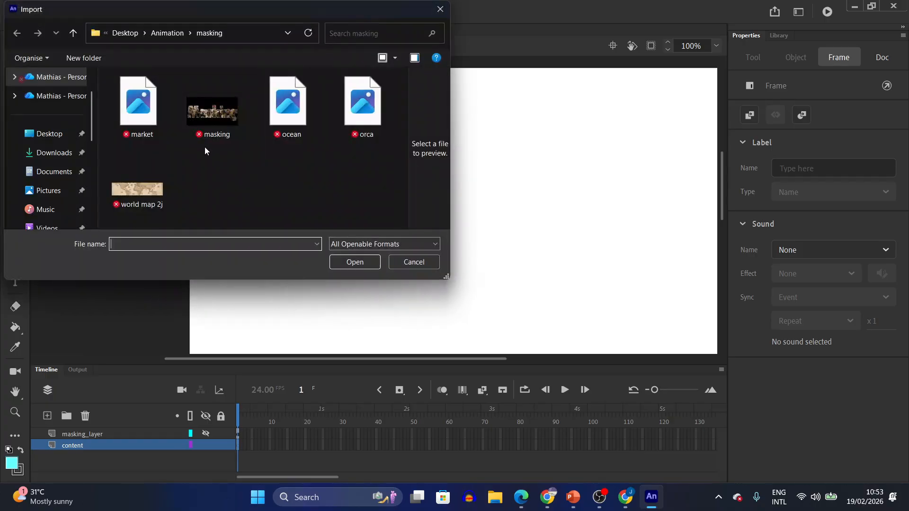
double_click(138, 102)
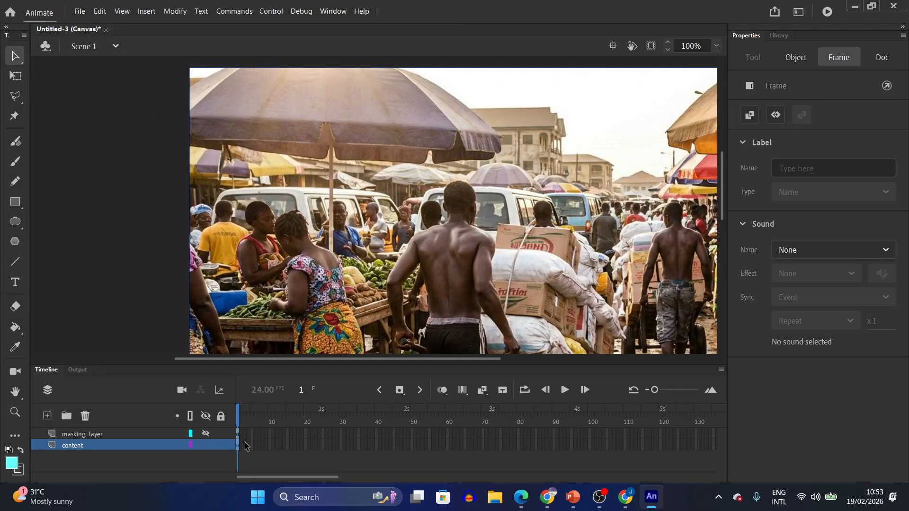
- Show masking_layer again and move its circle over the central man's head, to about X 376, Y 164
click(205, 433)
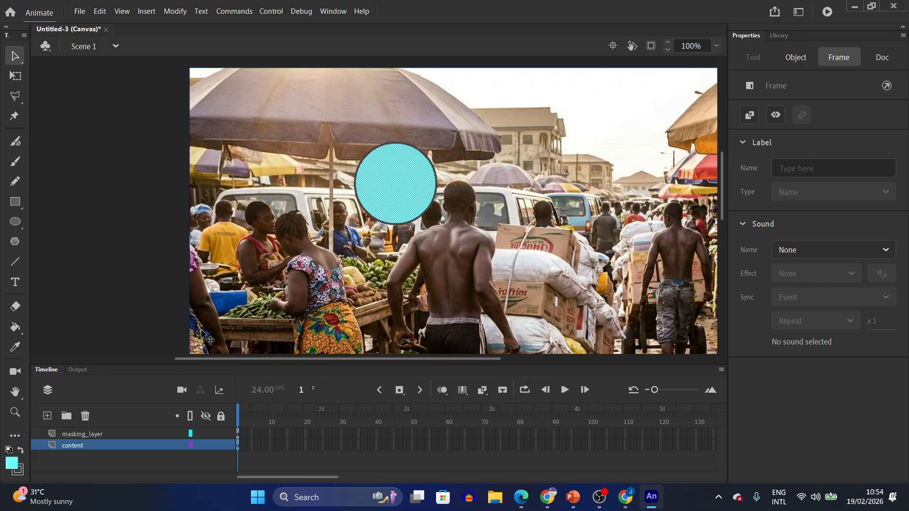
click(74, 433)
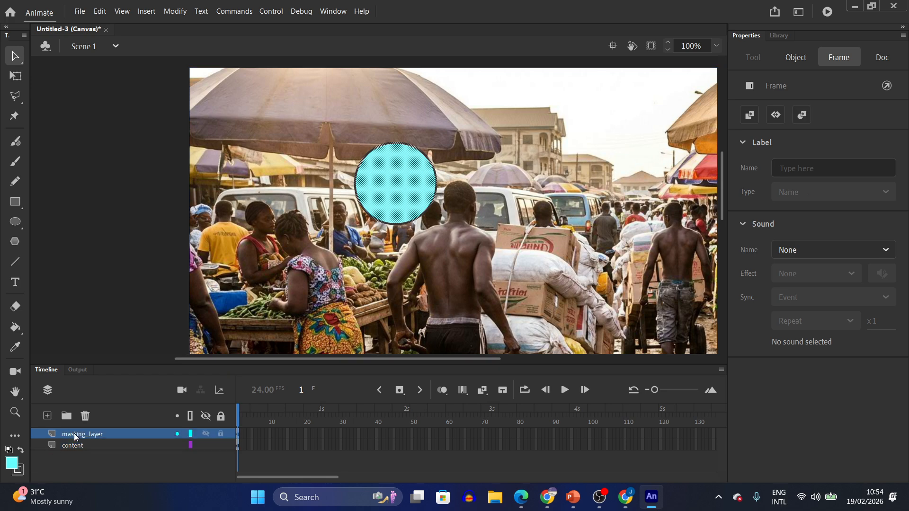
click(401, 191)
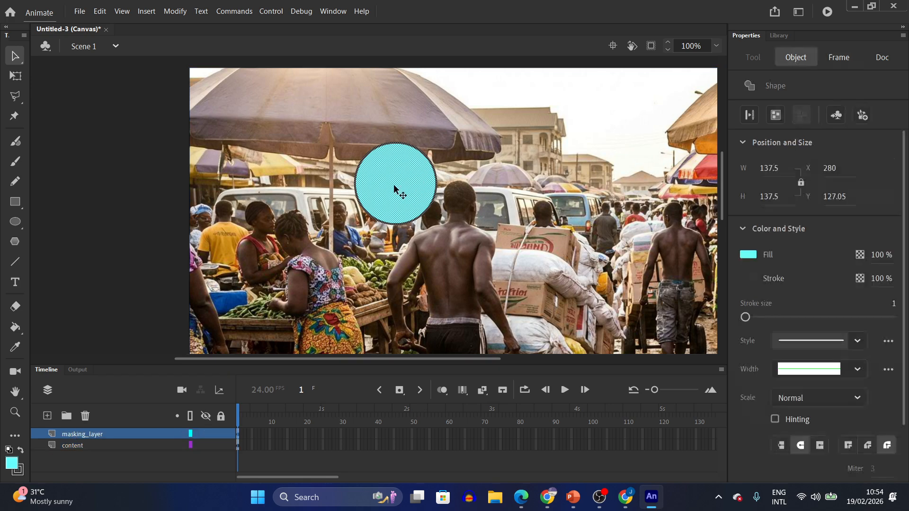
drag(401, 192, 450, 207)
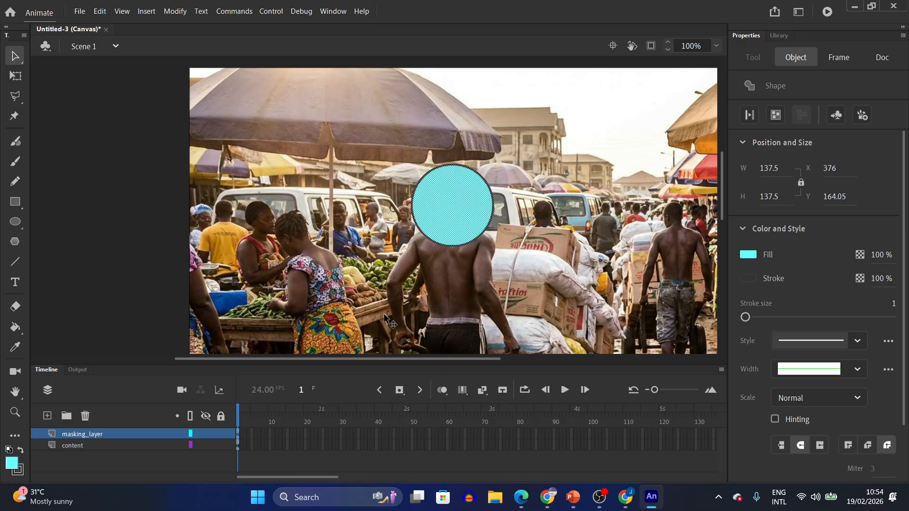
- Turn masking_layer into a mask over the content layer, and toggle its lock to compare masked and unmasked views, leaving it unlocked
right_click(74, 435)
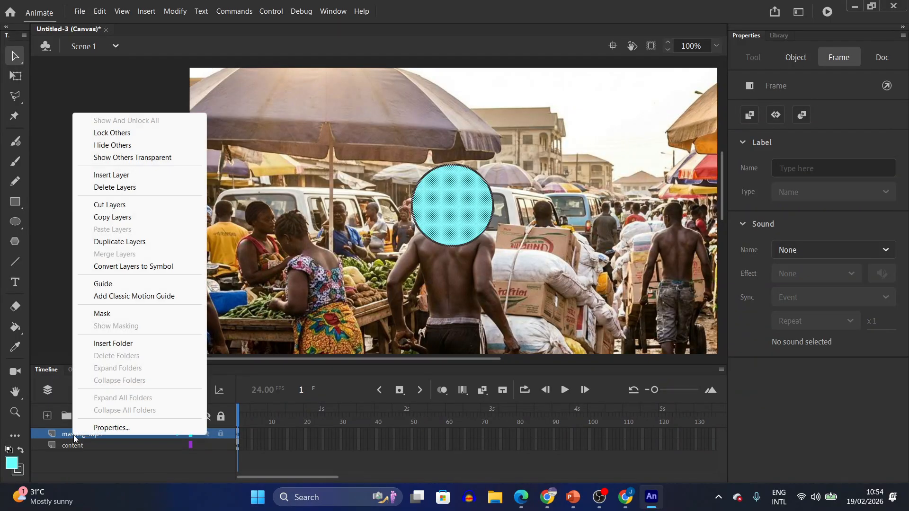
click(103, 315)
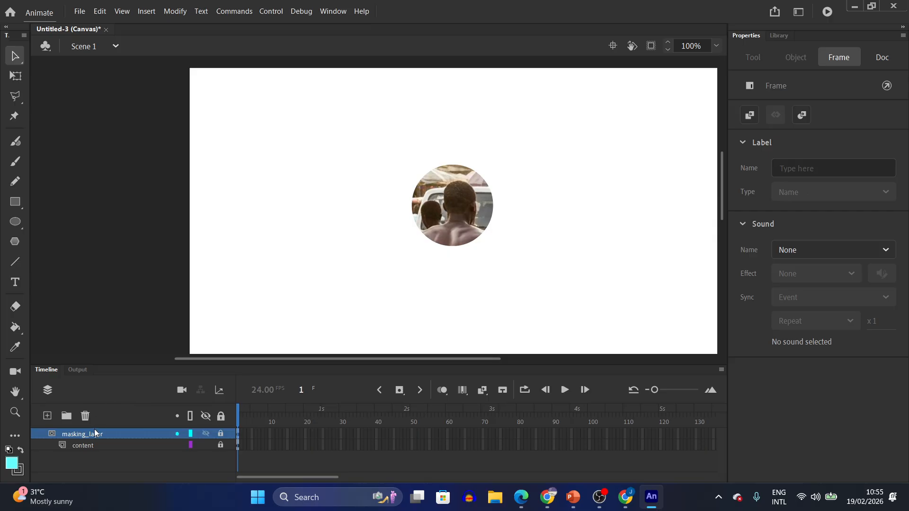
click(220, 434)
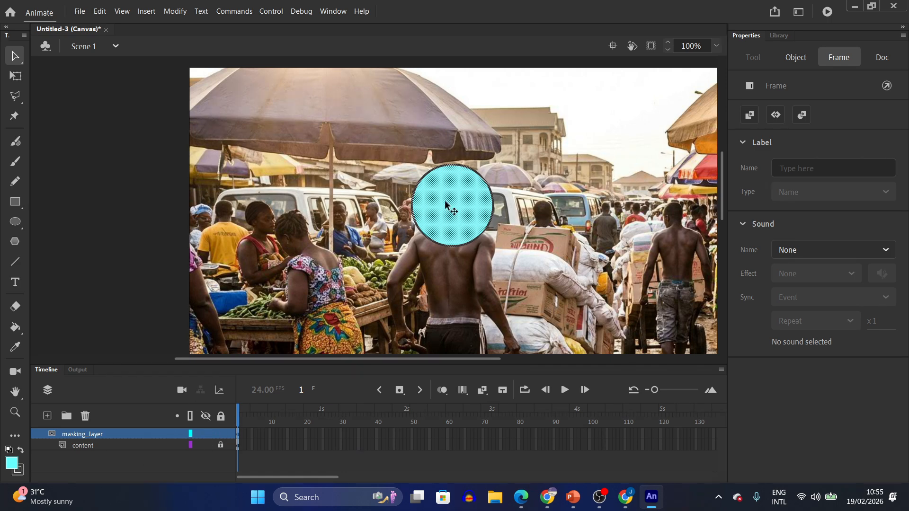
click(221, 434)
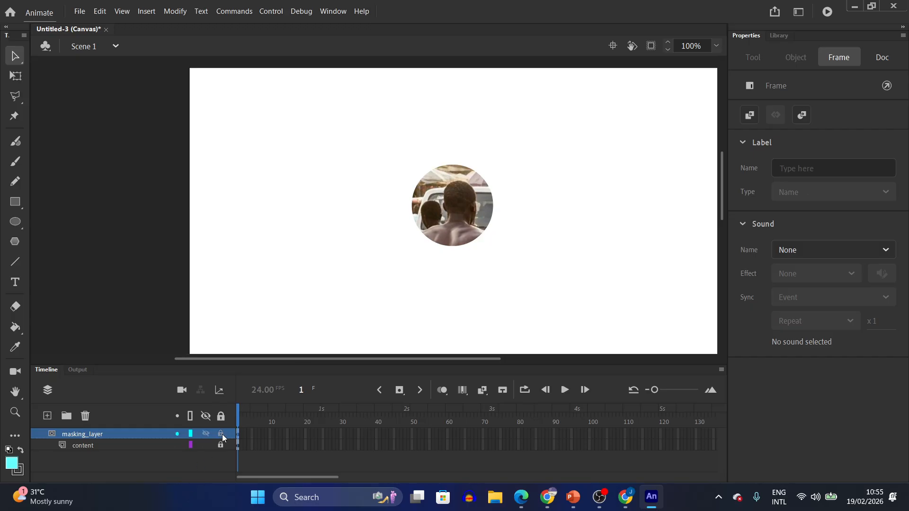
click(220, 434)
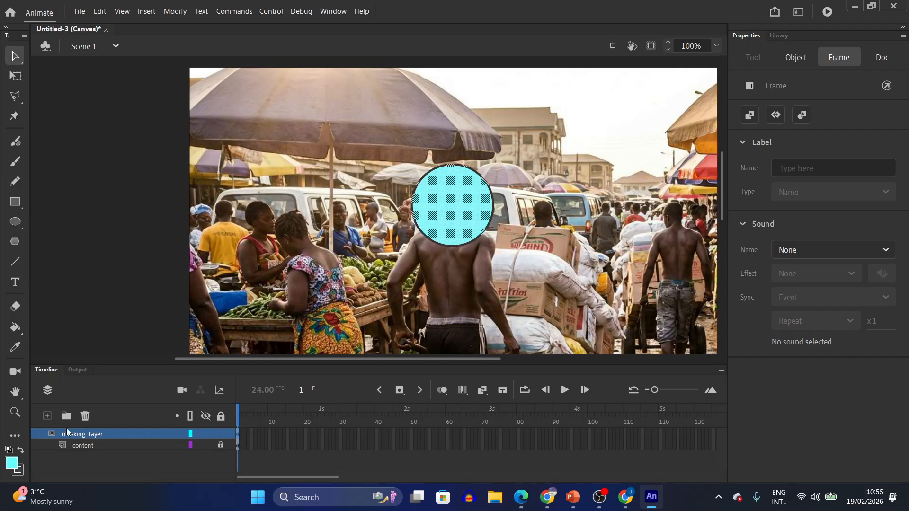
- Remove the mask setting from masking_layer so the content layer is a normal layer
click(96, 447)
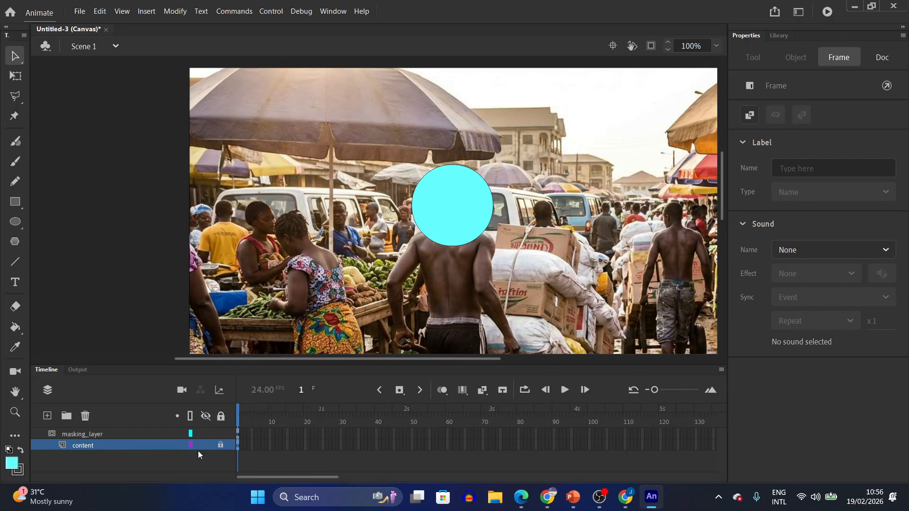
right_click(103, 436)
click(123, 314)
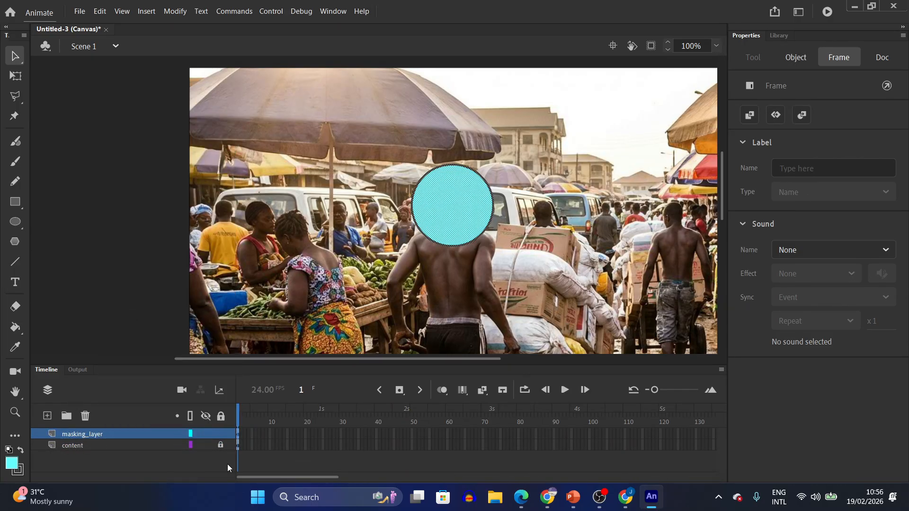
- Unlock the content layer and delete the market image from its first frame
right_click(220, 445)
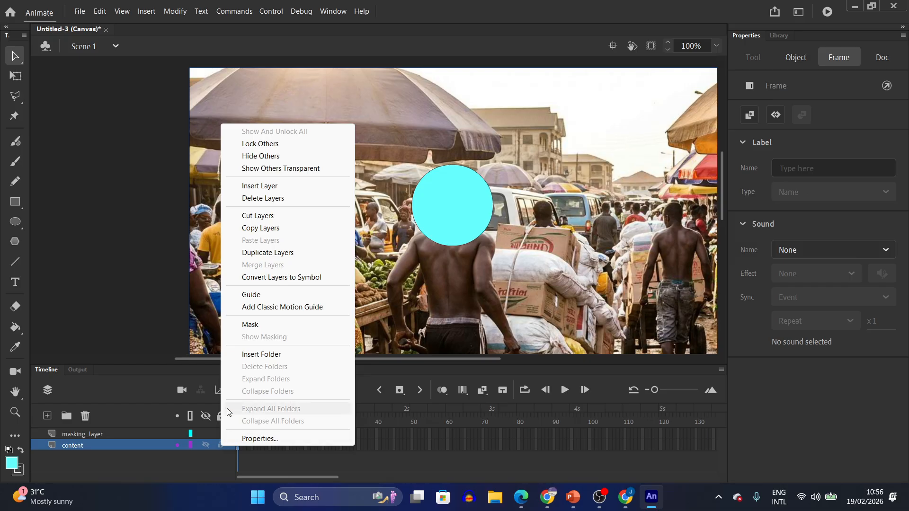
click(174, 444)
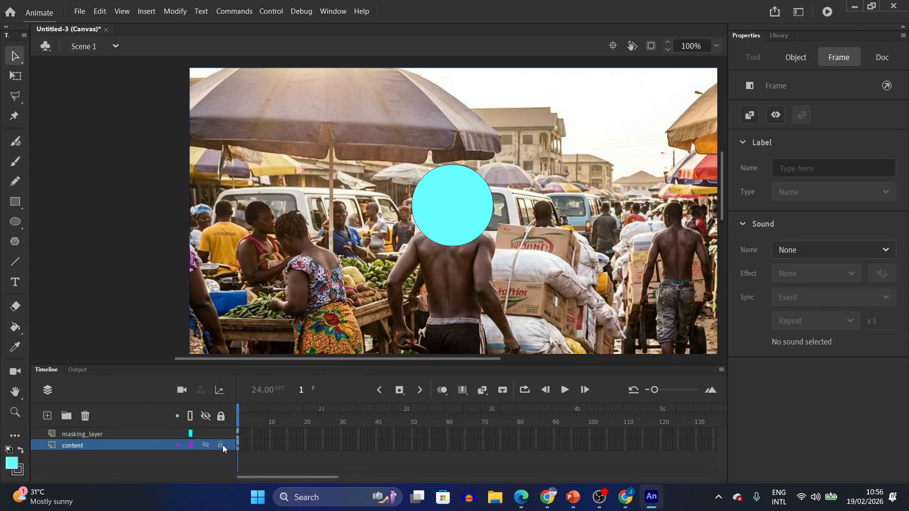
click(219, 445)
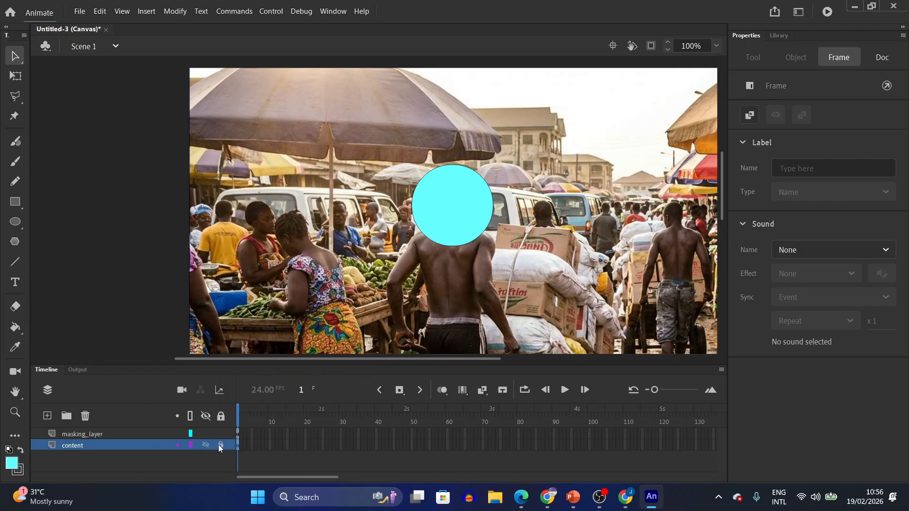
click(240, 446)
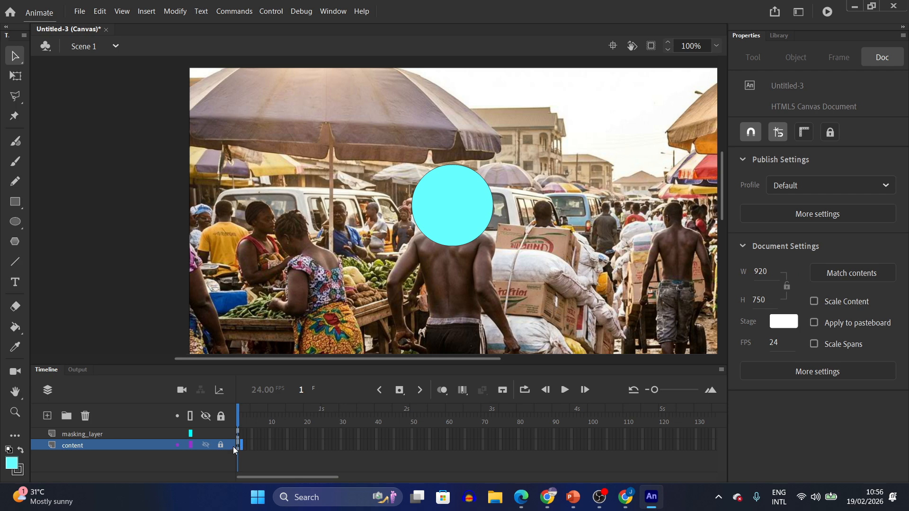
click(222, 419)
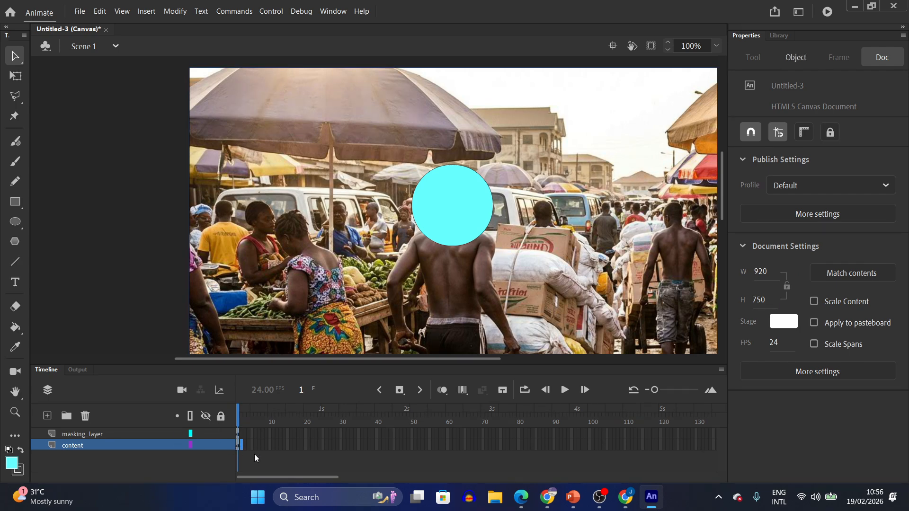
click(238, 445)
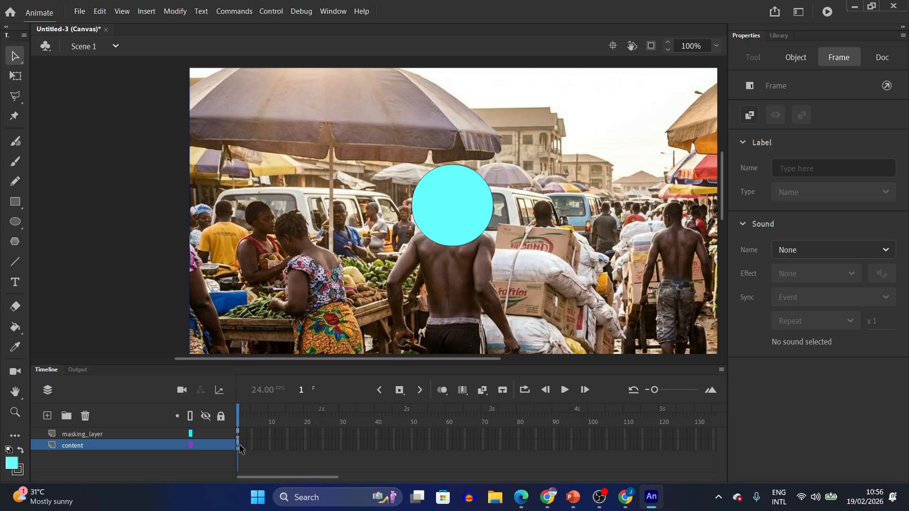
key(Delete)
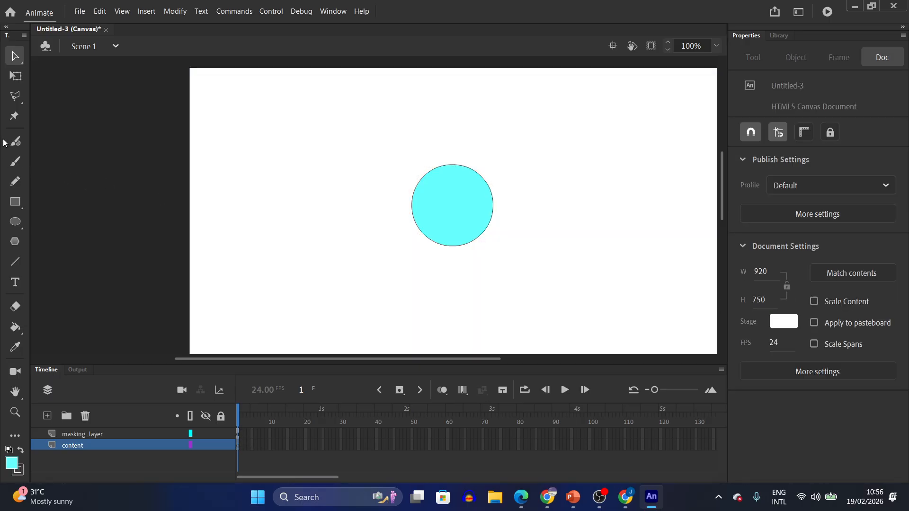
- Try moving the circle's fill up and to the left with the Free Transform tool, and undo the move
click(15, 76)
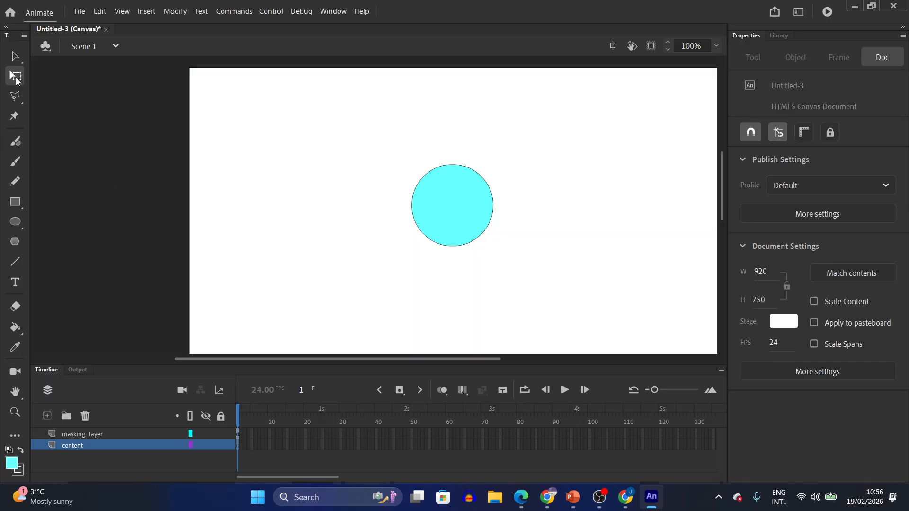
click(427, 204)
drag(453, 219, 378, 181)
key(ctrl+z)
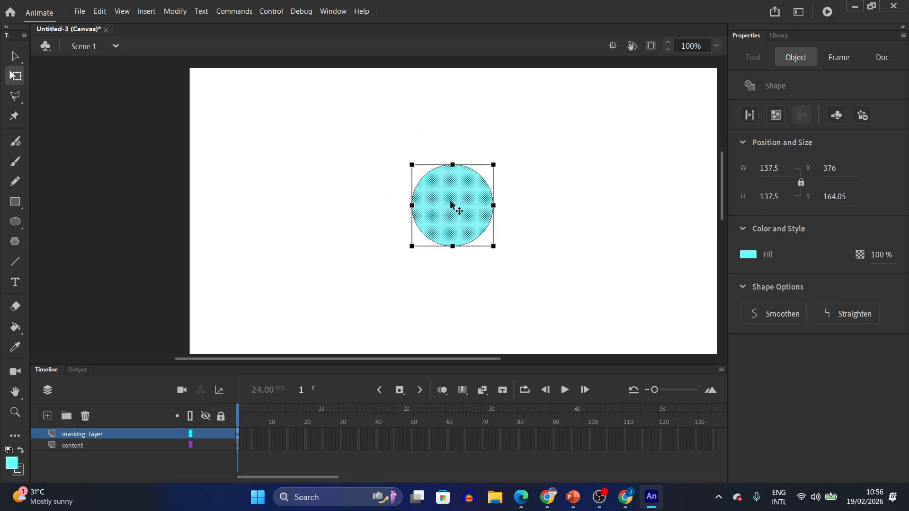
- Move the circle toward the upper middle of the stage and enlarge it to about 304 px in diameter
mouse_move(450, 205)
mouse_down()
mouse_move(396, 185)
mouse_move(403, 146)
mouse_move(411, 151)
mouse_up()
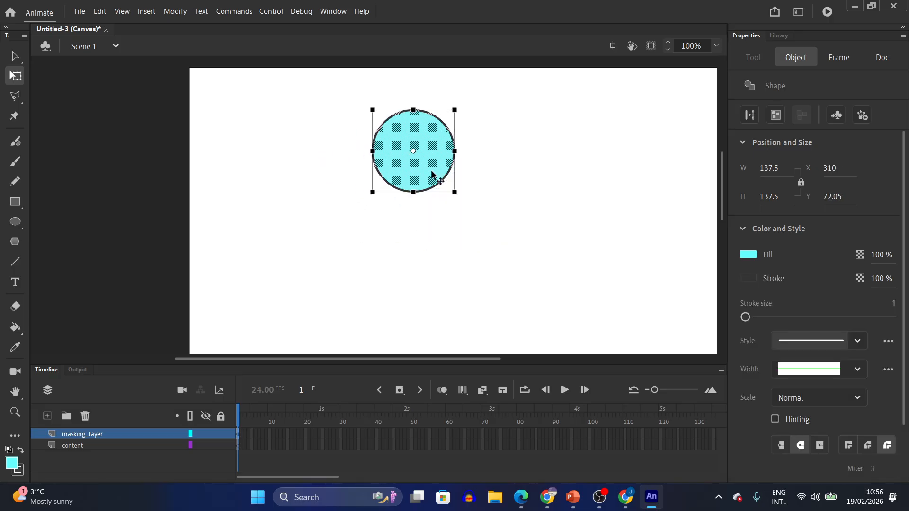
drag(455, 193, 515, 242)
drag(432, 205, 464, 252)
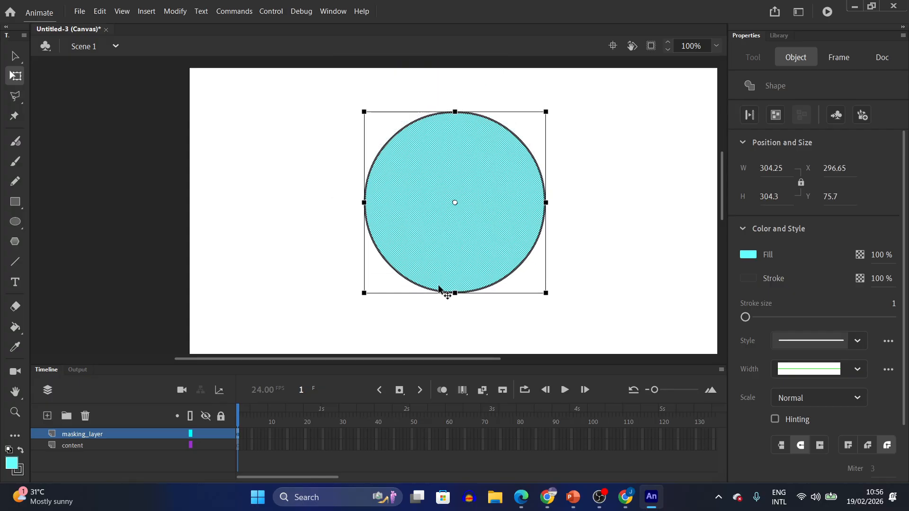
- Copy the enlarged circle, hide masking_layer, and paste the copy in place on the content layer
right_click(456, 256)
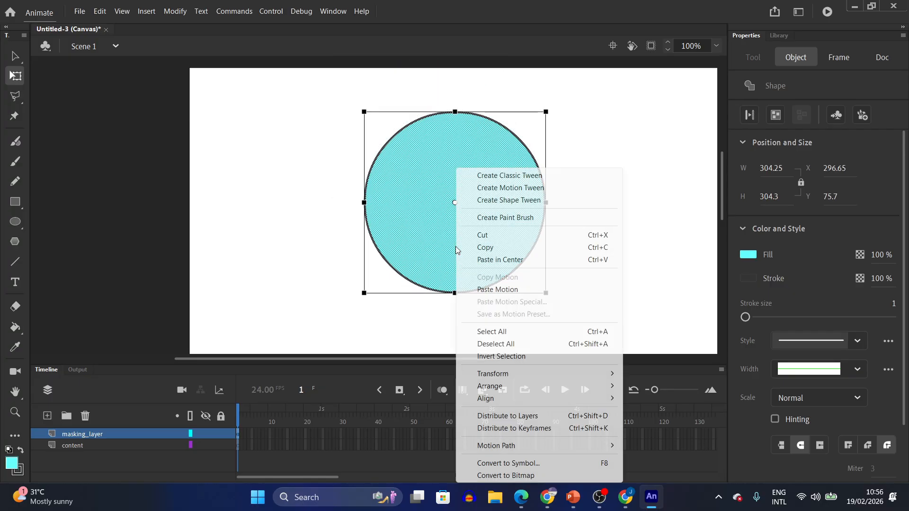
click(488, 248)
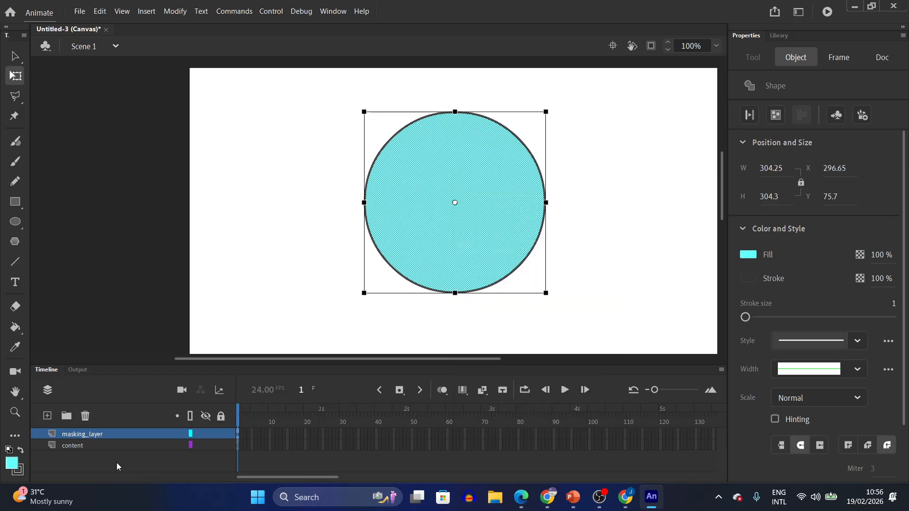
click(71, 445)
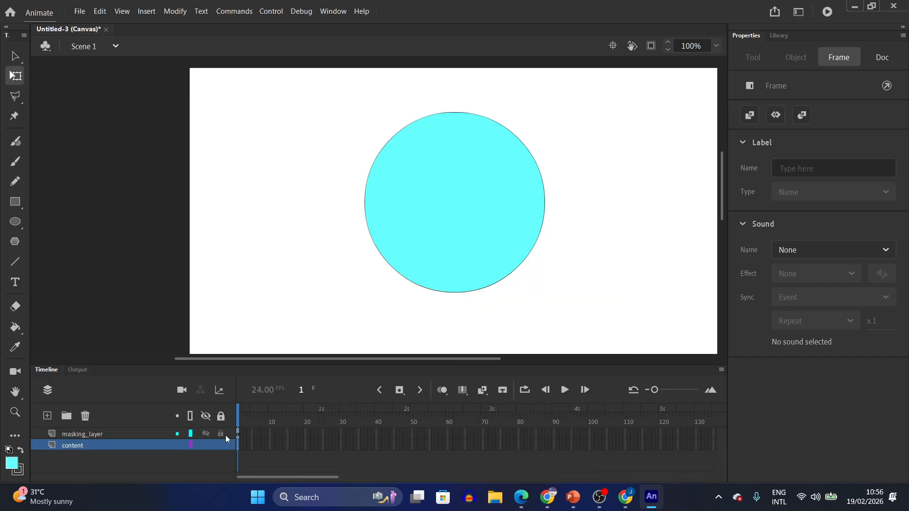
click(207, 433)
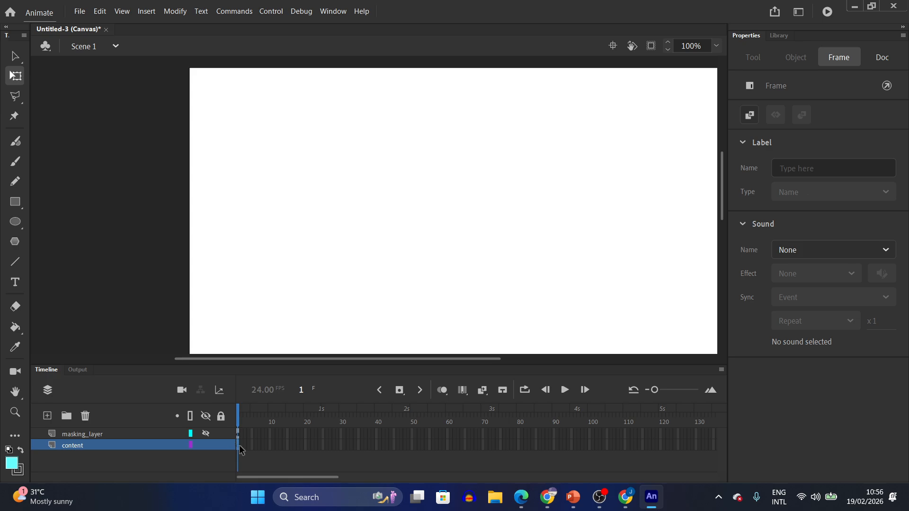
right_click(435, 229)
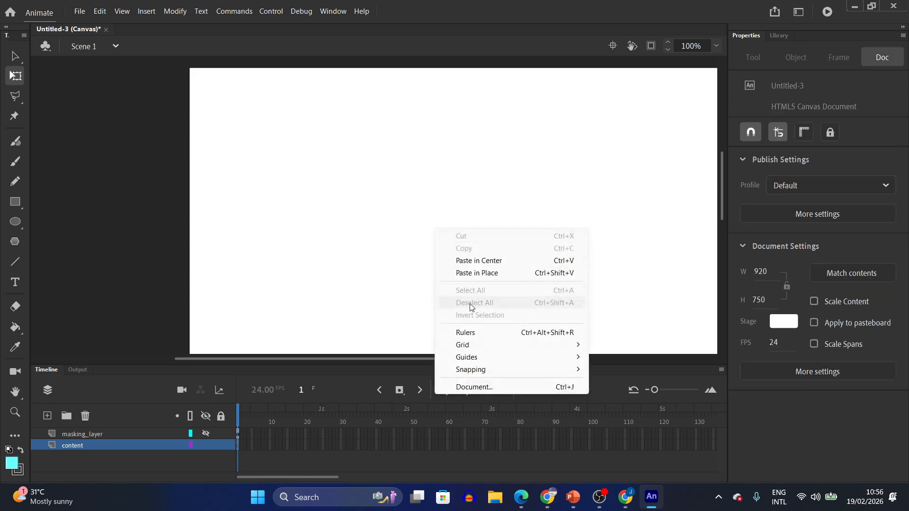
click(479, 274)
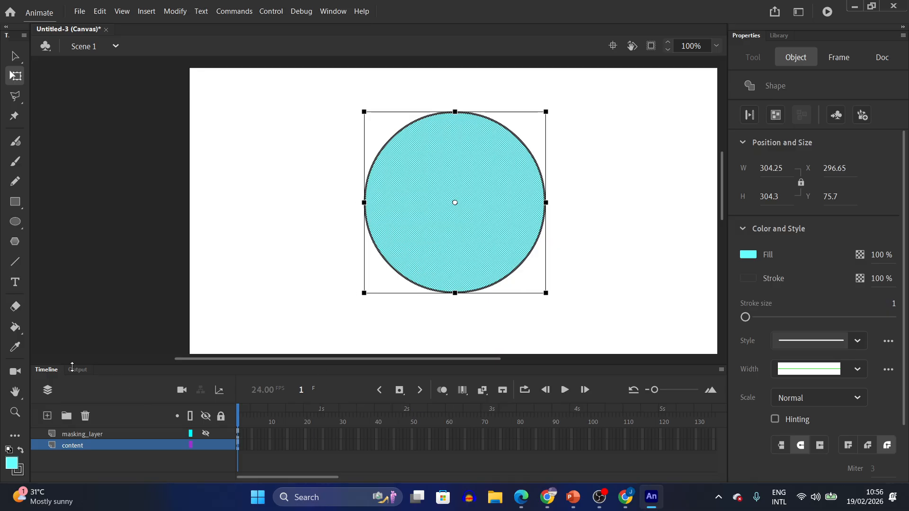
- Toggle masking_layer's visibility to compare the two circles, leaving it hidden and the content layer selected
click(206, 440)
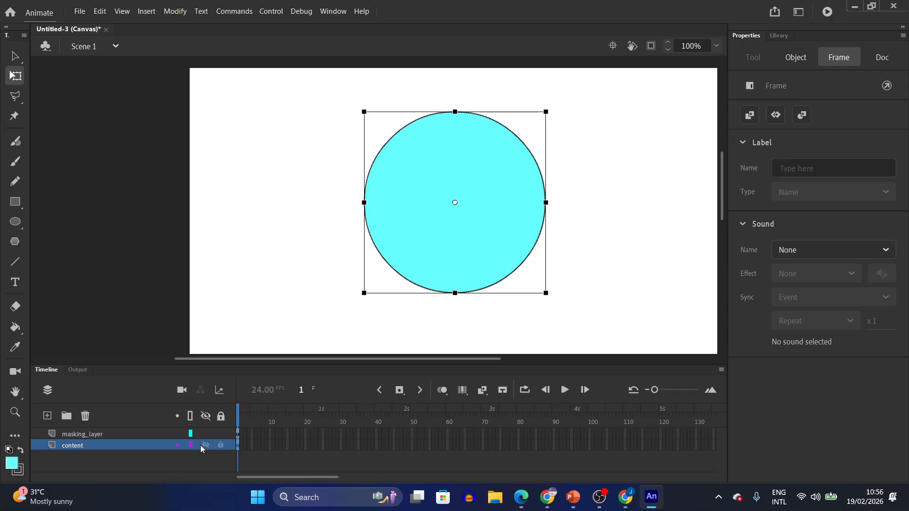
click(207, 433)
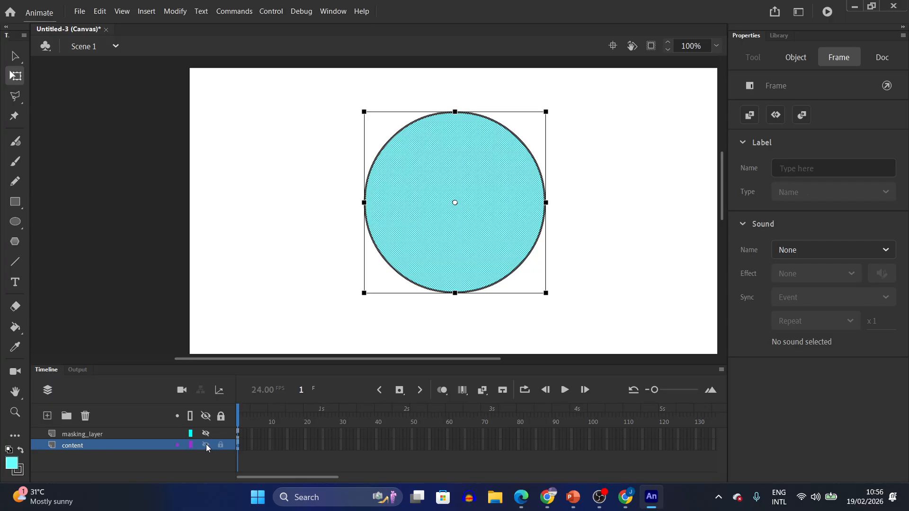
click(152, 444)
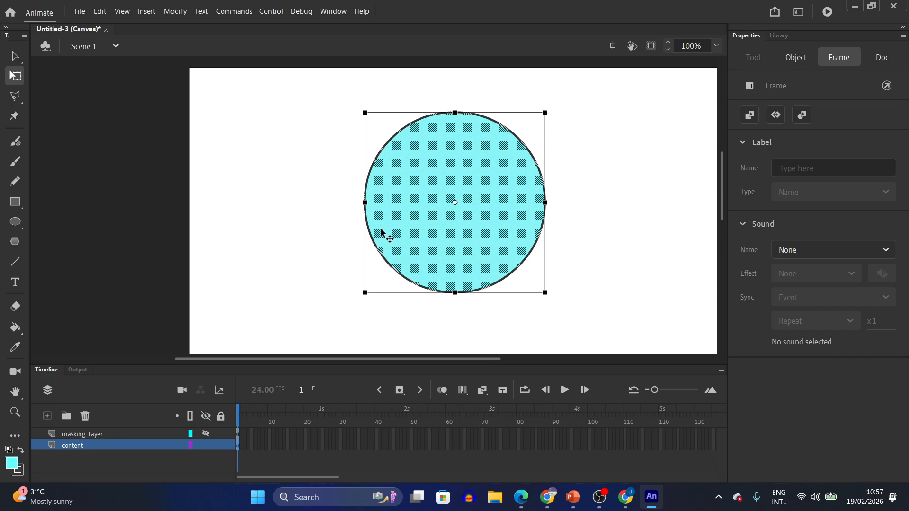
- Fill the circle on the content layer with the white-to-black radial gradient swatch
click(433, 217)
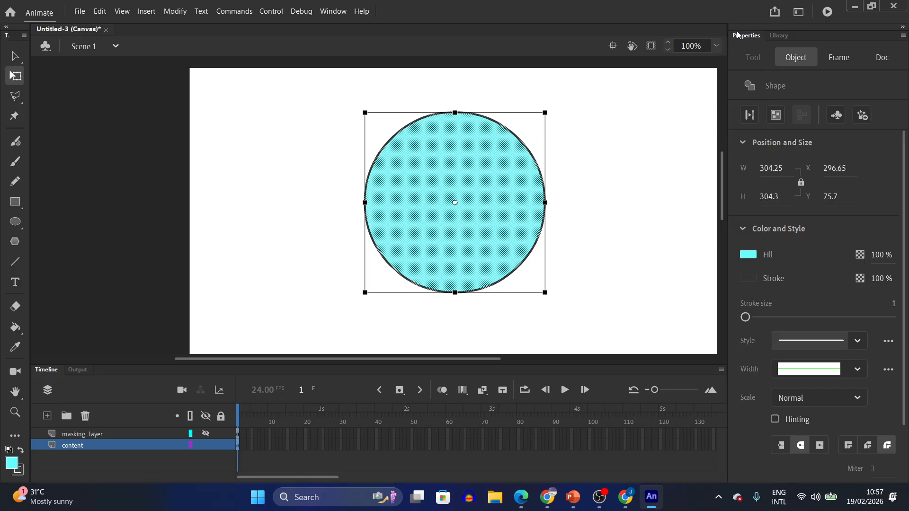
click(748, 256)
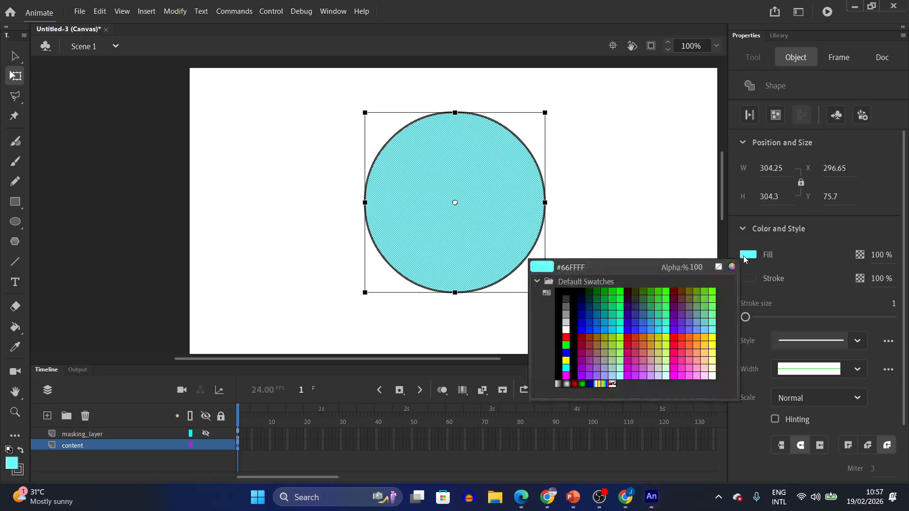
click(569, 384)
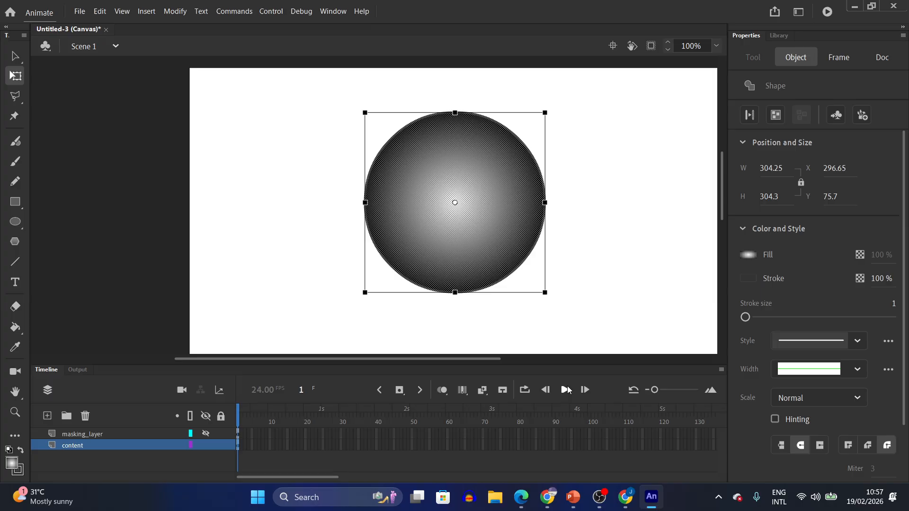
- Convert the gradient circle to a Graphic symbol named Earth
click(13, 58)
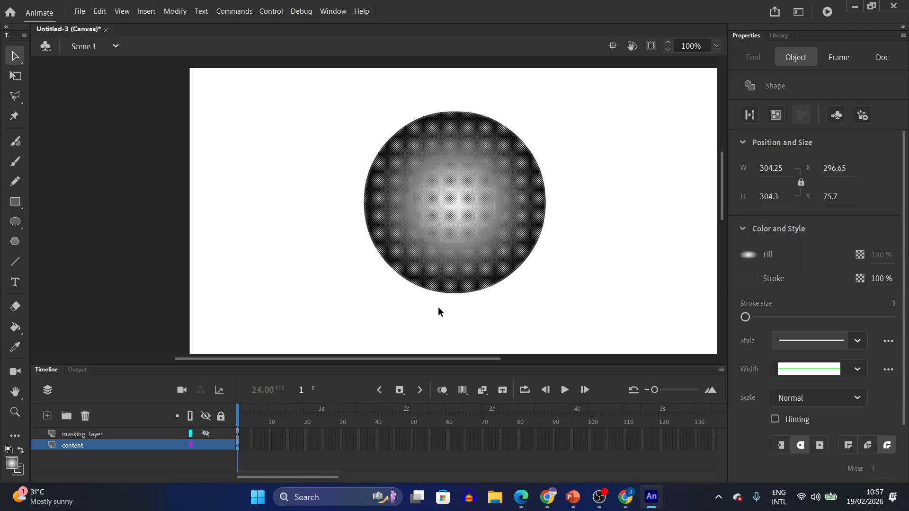
right_click(467, 219)
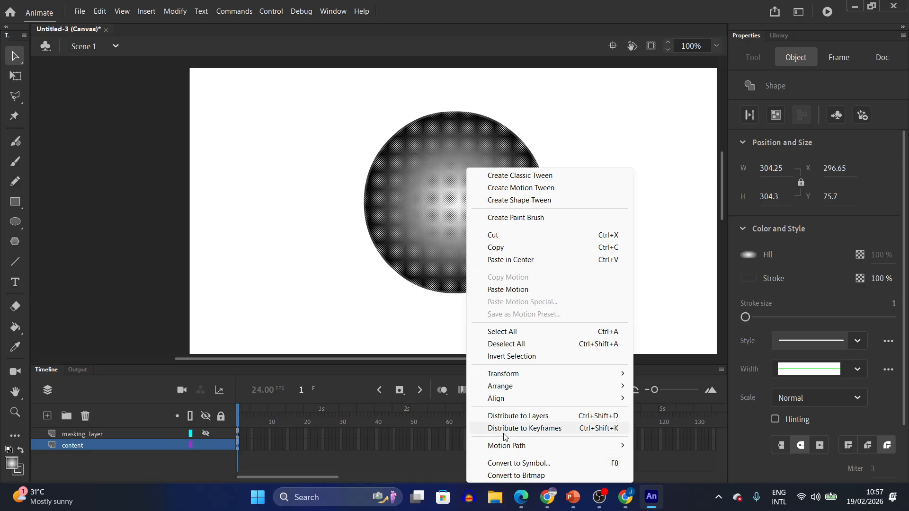
mouse_move(495, 404)
click(504, 463)
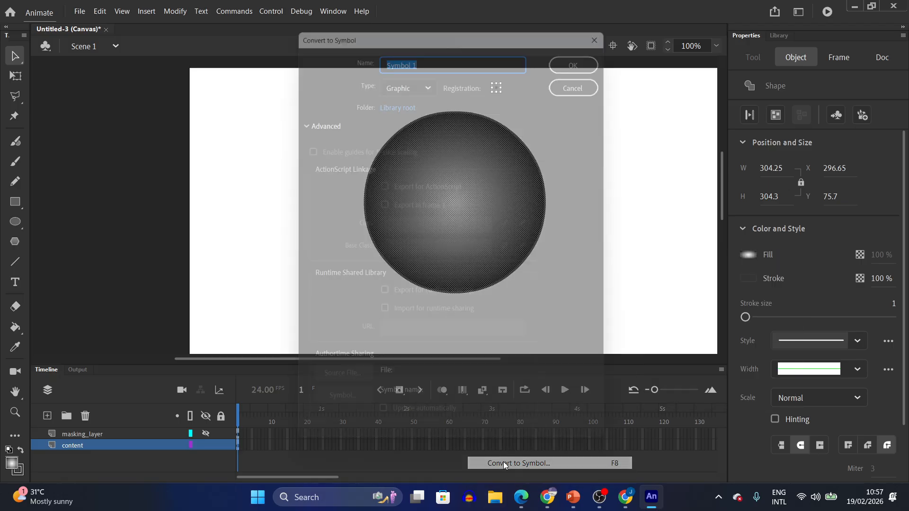
text(Earth)
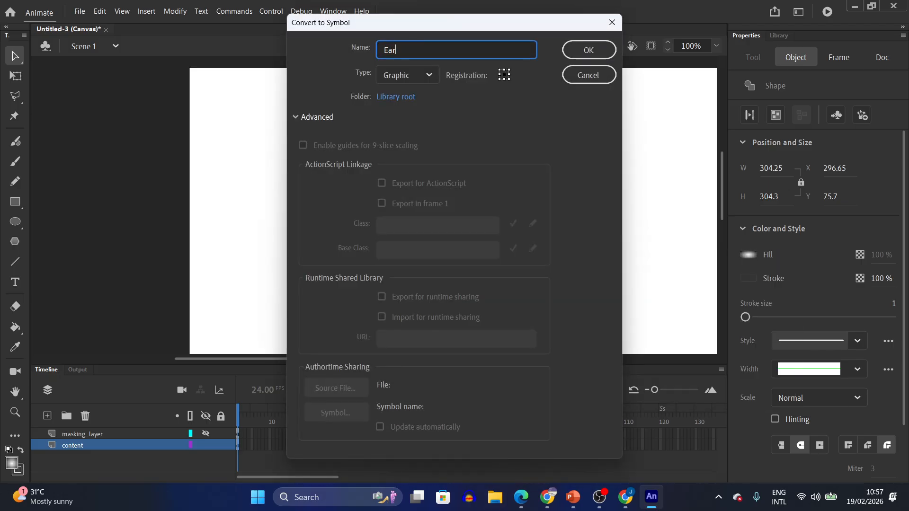
click(590, 51)
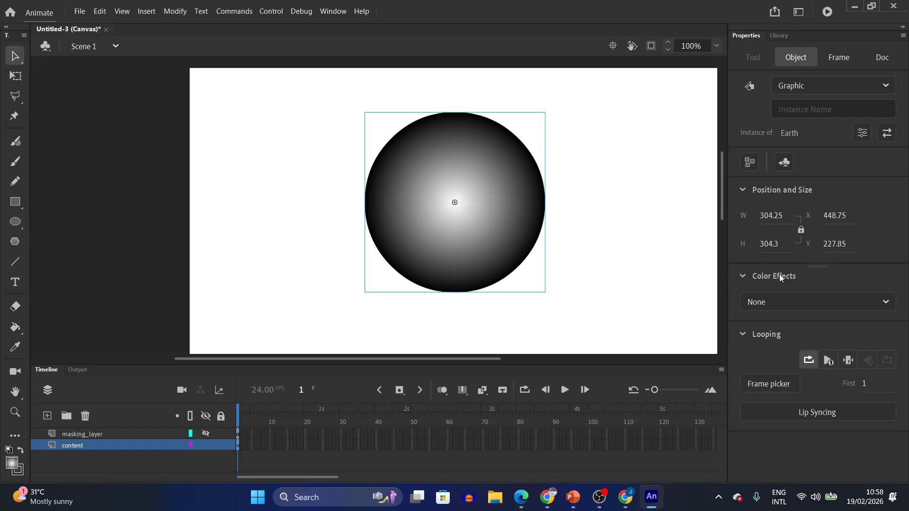
- Apply an Alpha color effect of 37% to the Earth symbol instance and deselect it
click(758, 303)
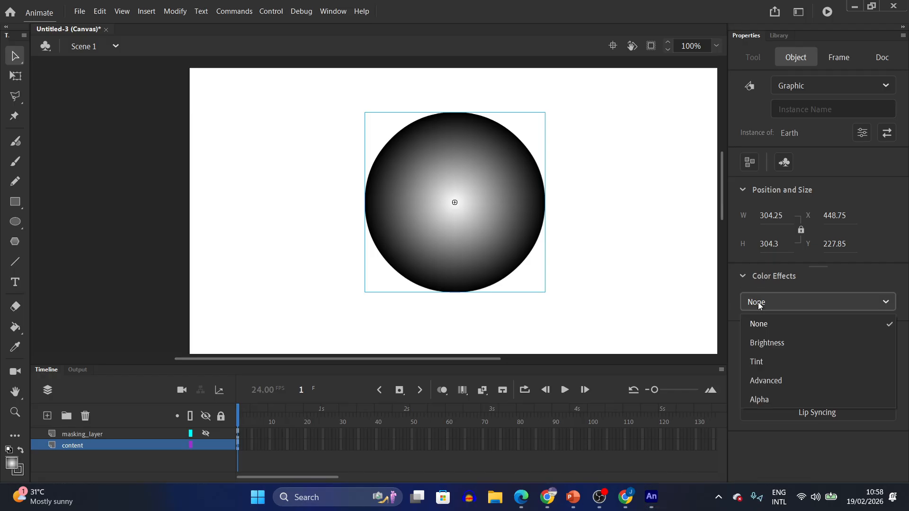
click(767, 400)
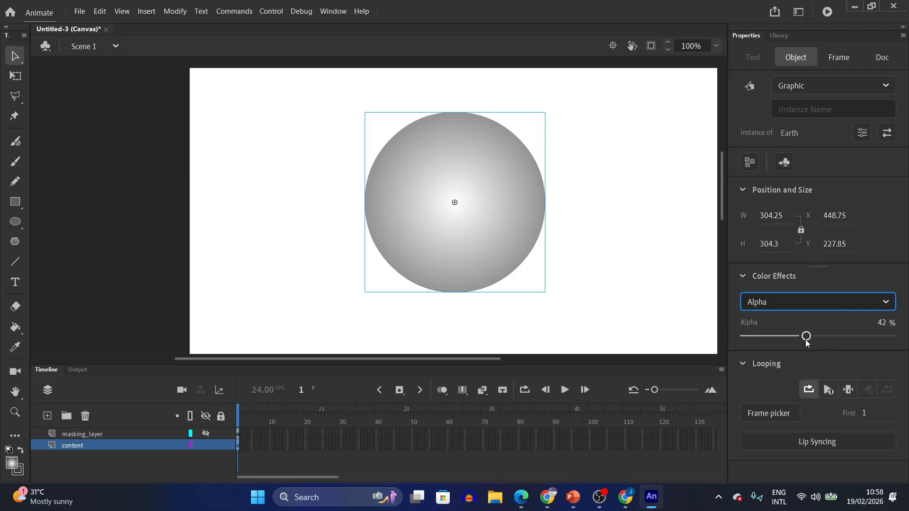
drag(805, 339, 799, 341)
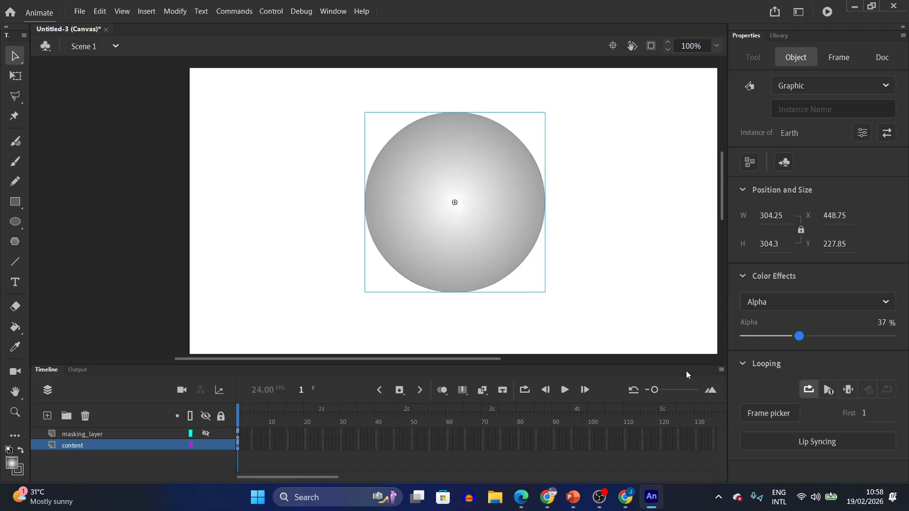
click(615, 338)
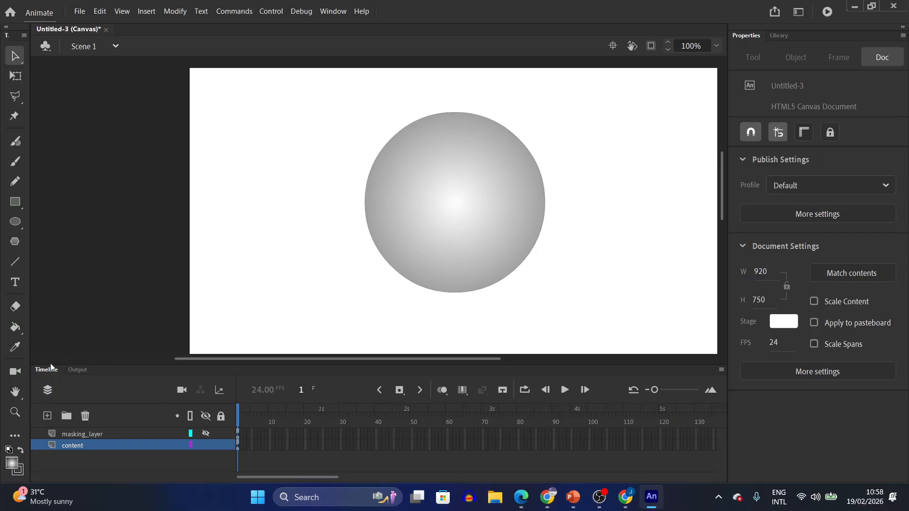
- Rename the content layer as Earth
double_click(71, 445)
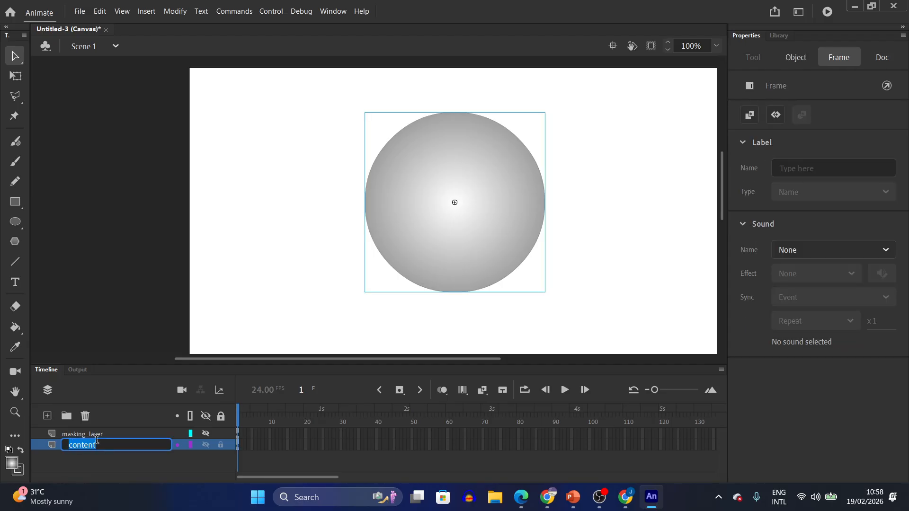
text(Era)
key(BackSpace)
key(BackSpace)
text(arth)
key(Return)
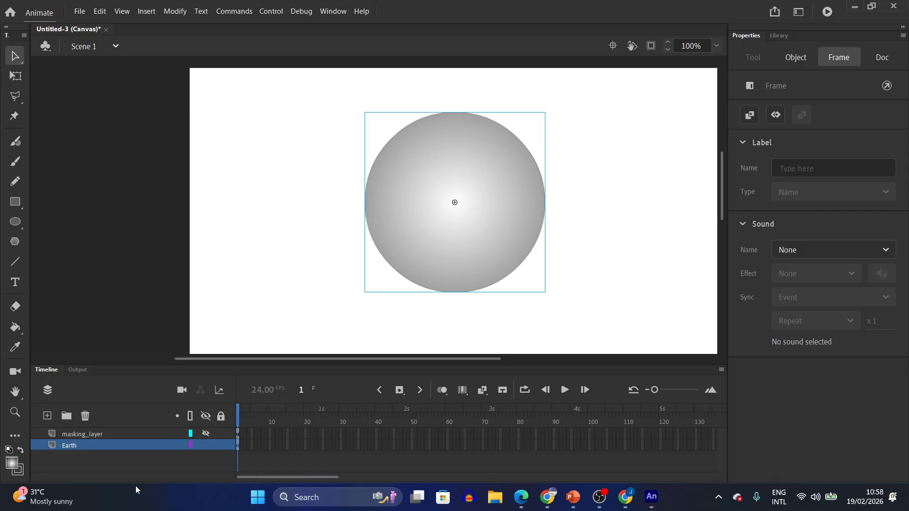
- Add a new layer below the Earth layer and name it Map
click(47, 415)
drag(71, 445, 76, 466)
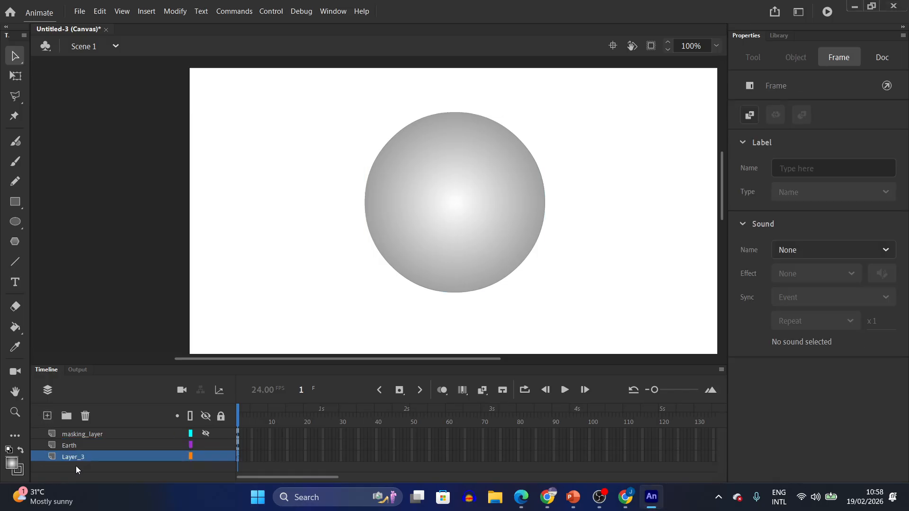
double_click(78, 456)
text(M)
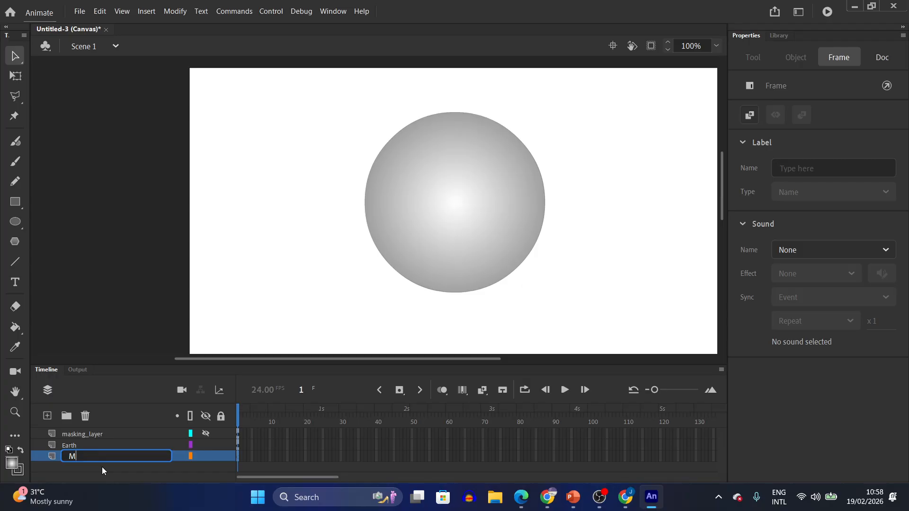
text(ap)
key(Return)
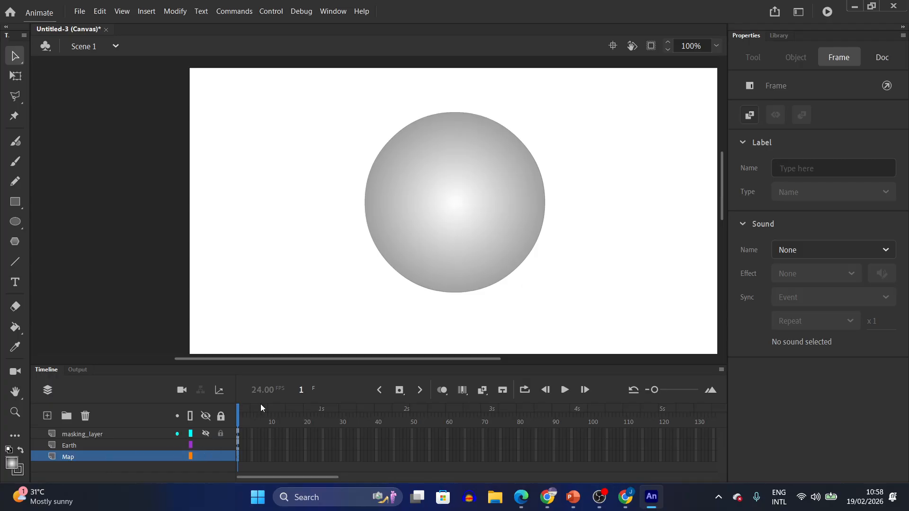
- Import the world map 2j image to the stage on the Map layer and move it to about X 225, Y 48
click(79, 11)
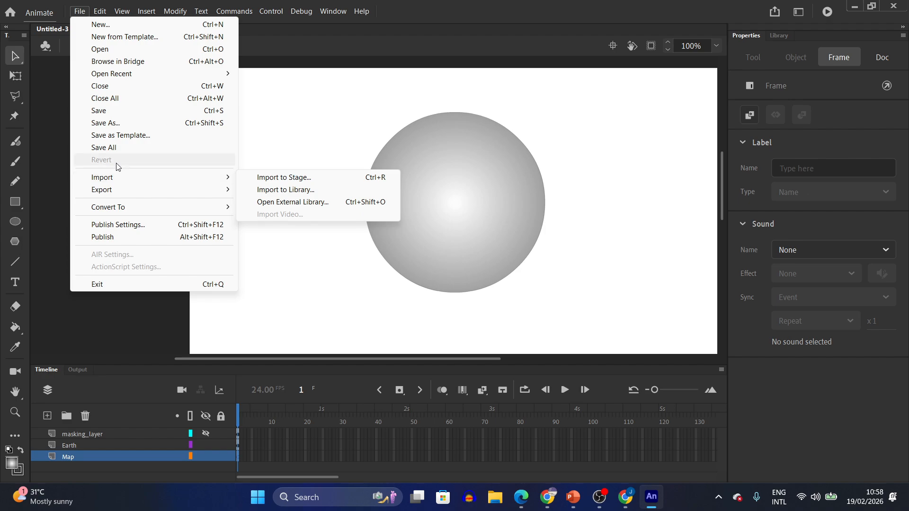
mouse_move(112, 178)
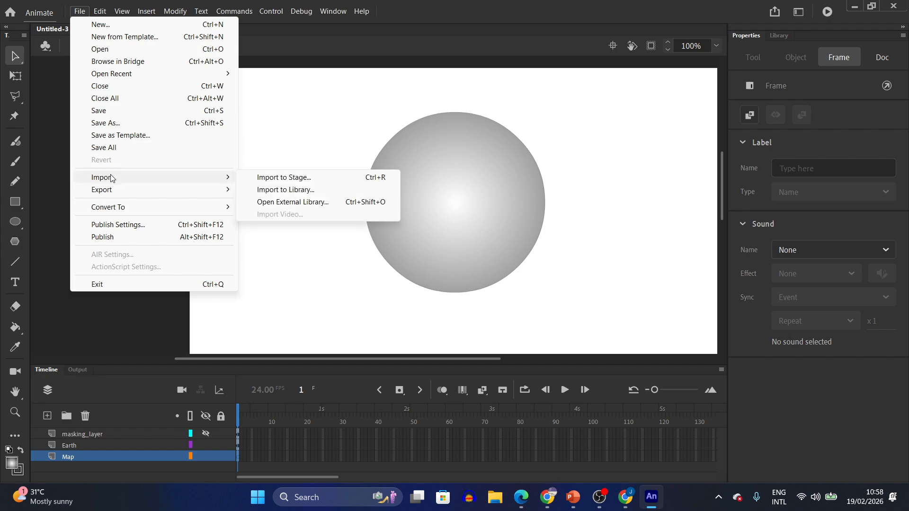
click(265, 181)
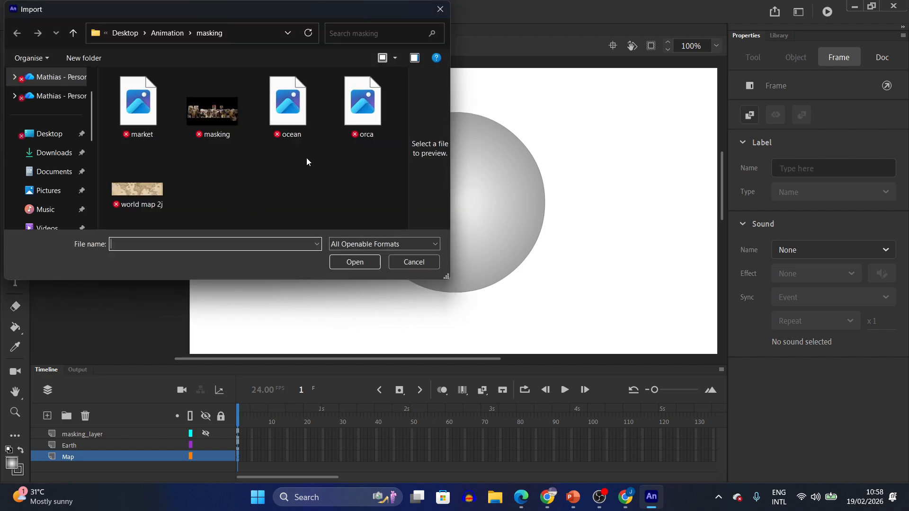
double_click(136, 191)
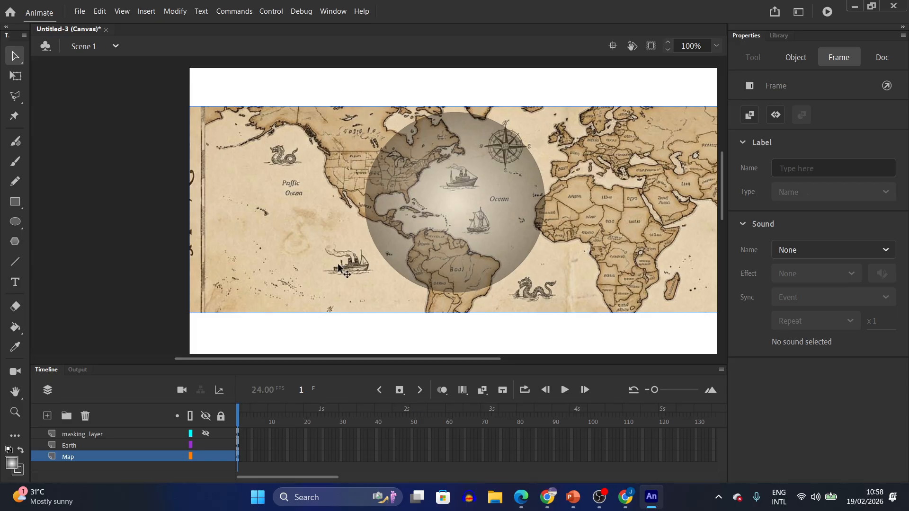
click(283, 261)
drag(283, 260, 406, 258)
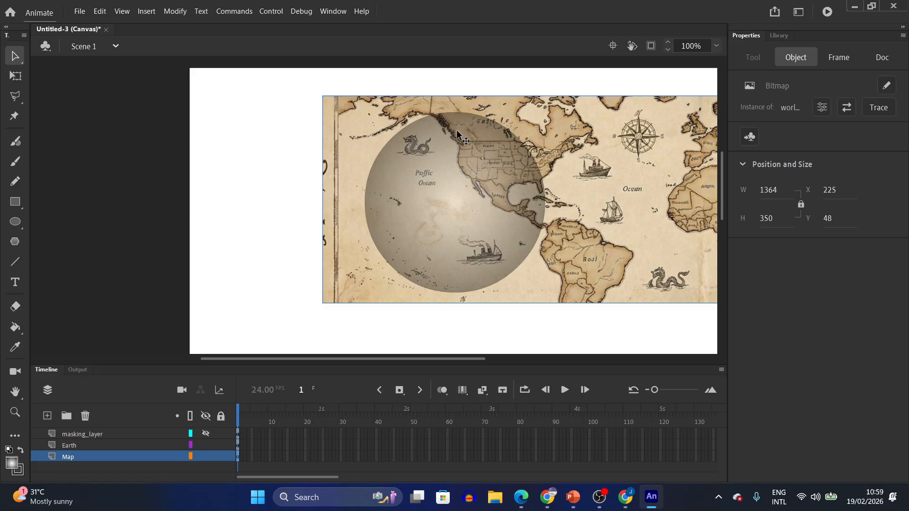
- Turn masking_layer into a mask over the Earth layer
right_click(85, 433)
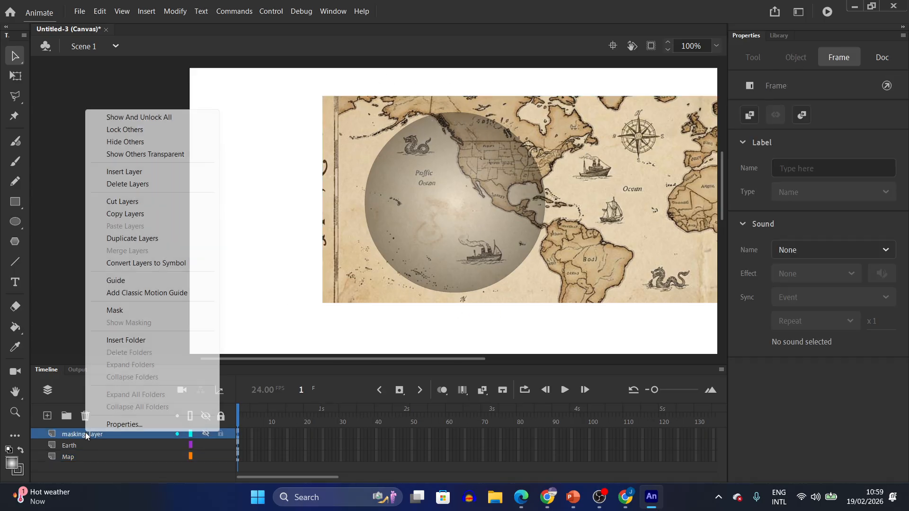
click(120, 312)
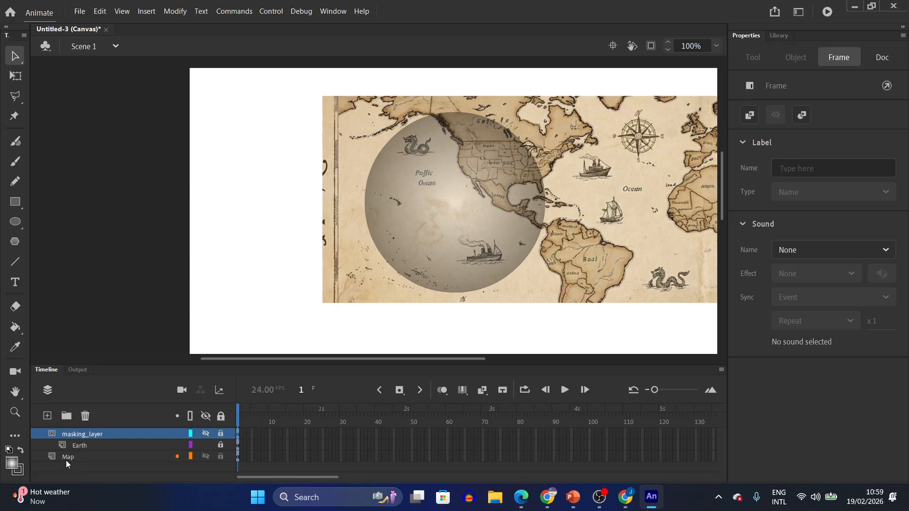
- Place the Map layer under masking_layer below Earth as a masked layer, and lock it to preview the mask
drag(66, 460, 74, 453)
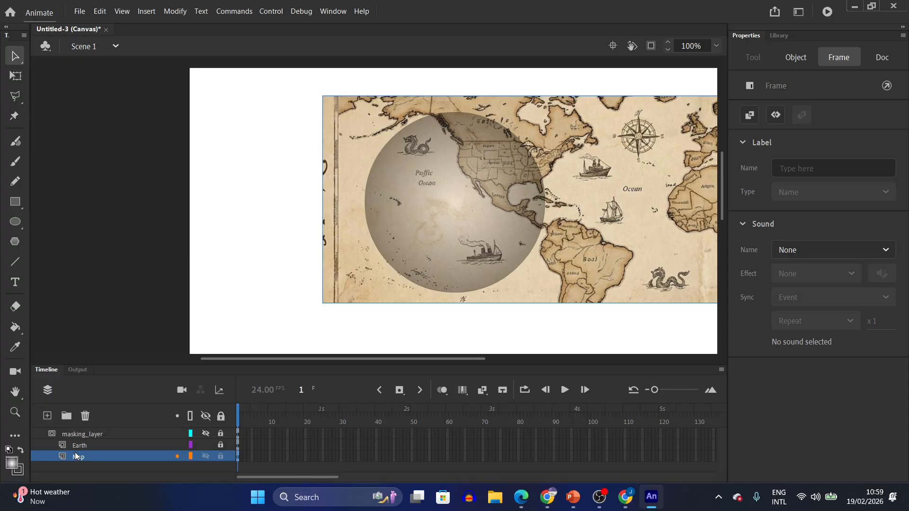
click(207, 416)
click(206, 417)
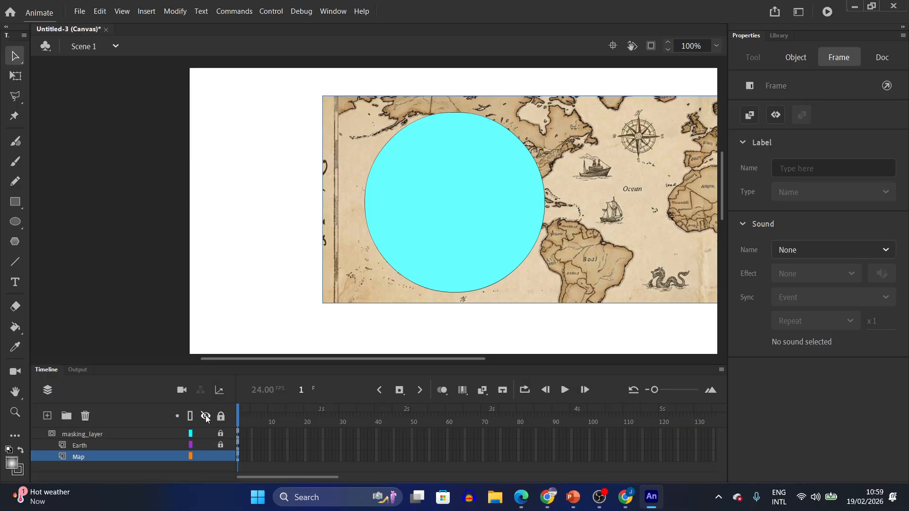
click(222, 456)
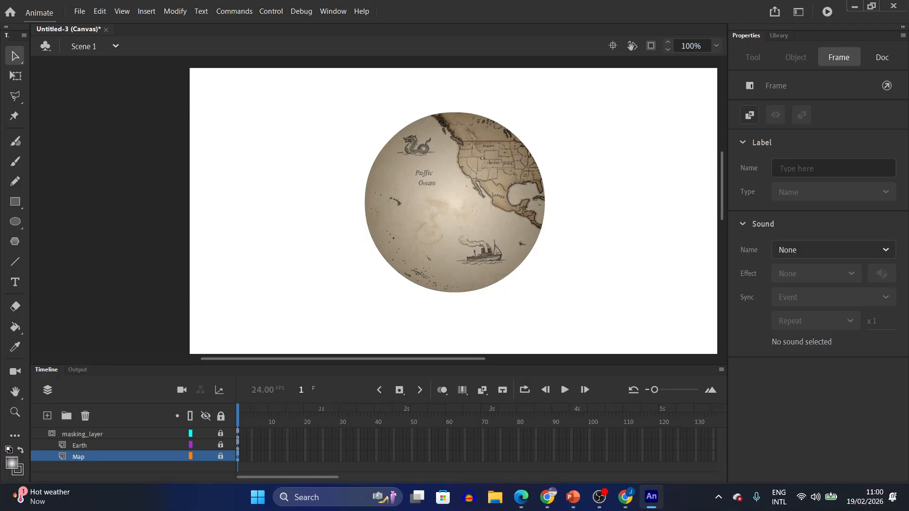
- Unlock the Map layer and insert frames on it up to frame 122
click(221, 456)
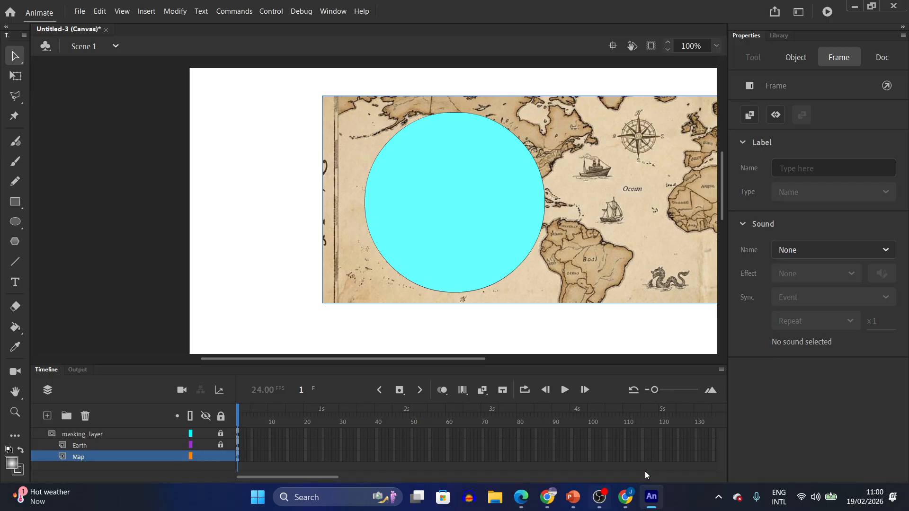
click(664, 432)
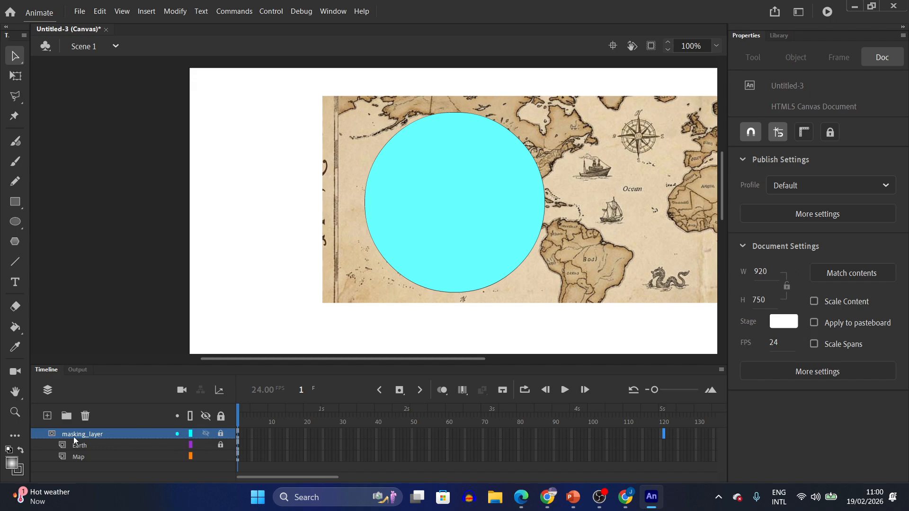
shift+click(663, 455)
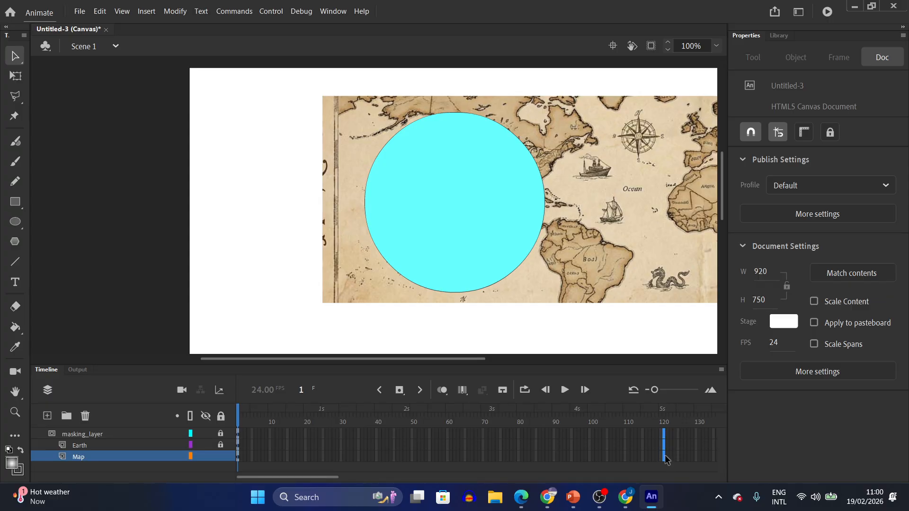
right_click(666, 456)
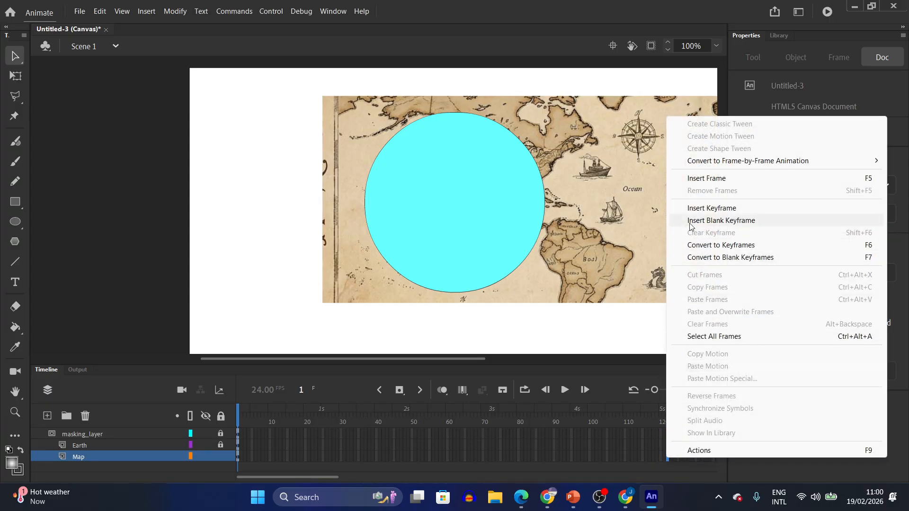
click(696, 179)
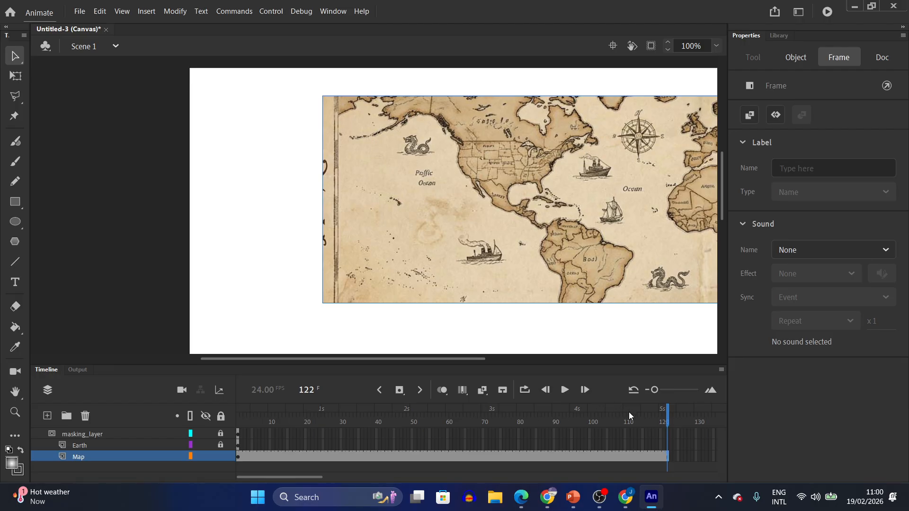
- Insert frames on the masking_layer and Earth layers up to frame 121
click(669, 429)
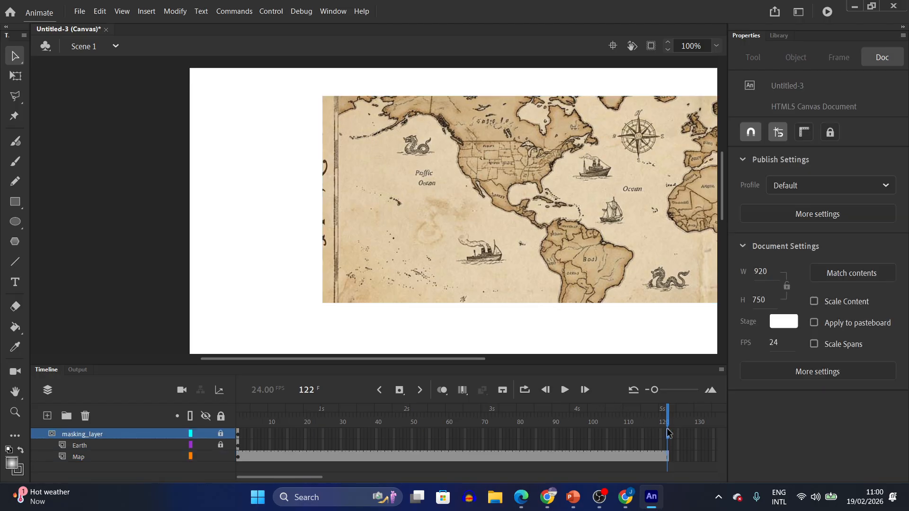
click(667, 443)
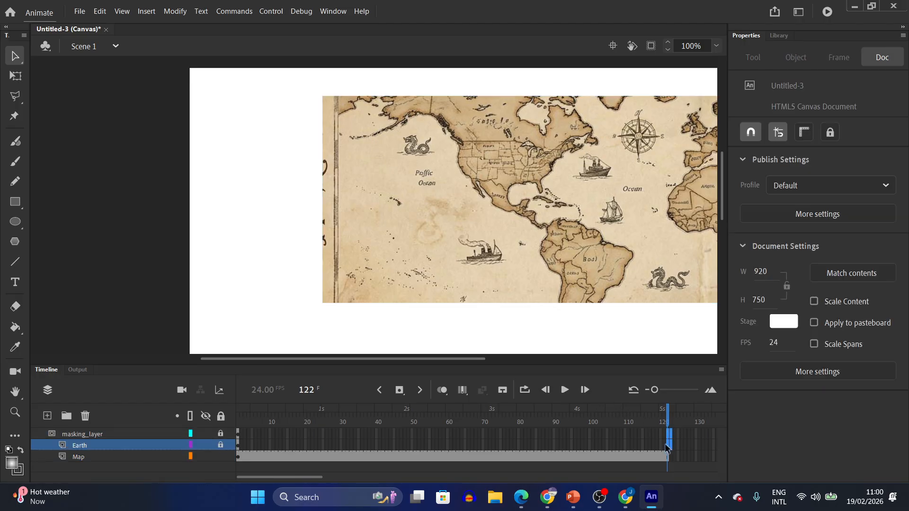
click(664, 442)
click(663, 431)
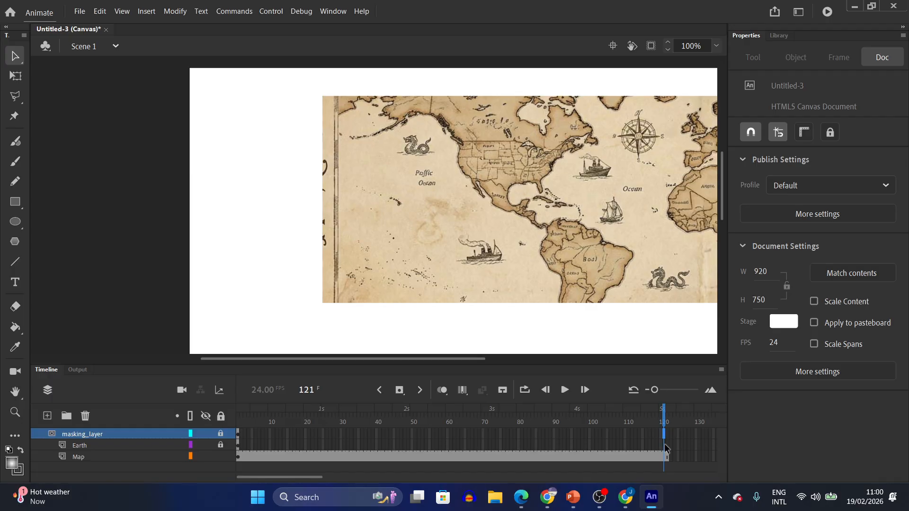
click(665, 444)
click(669, 432)
drag(669, 432, 667, 445)
click(664, 445)
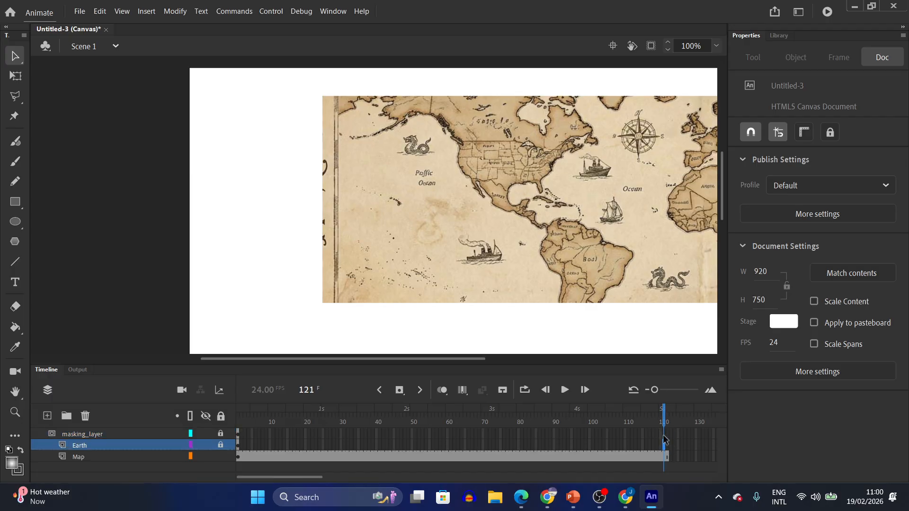
click(664, 433)
click(664, 445)
right_click(663, 445)
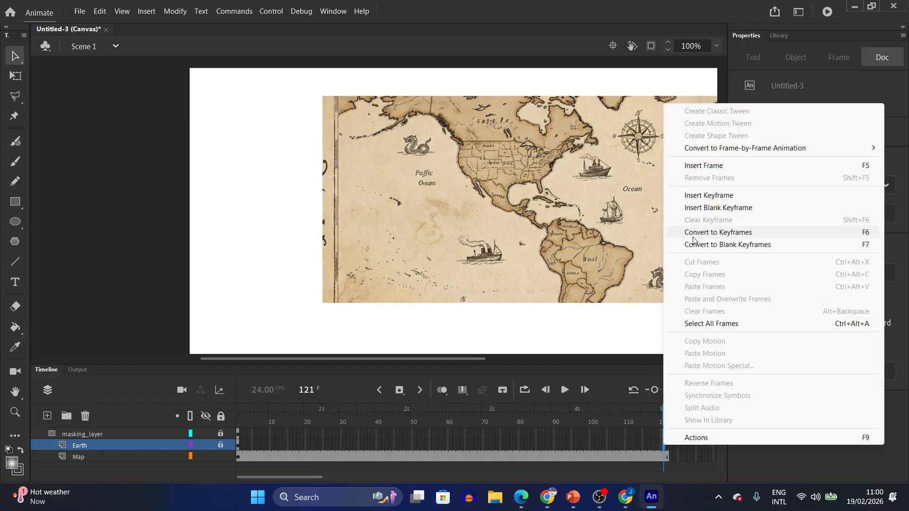
click(704, 165)
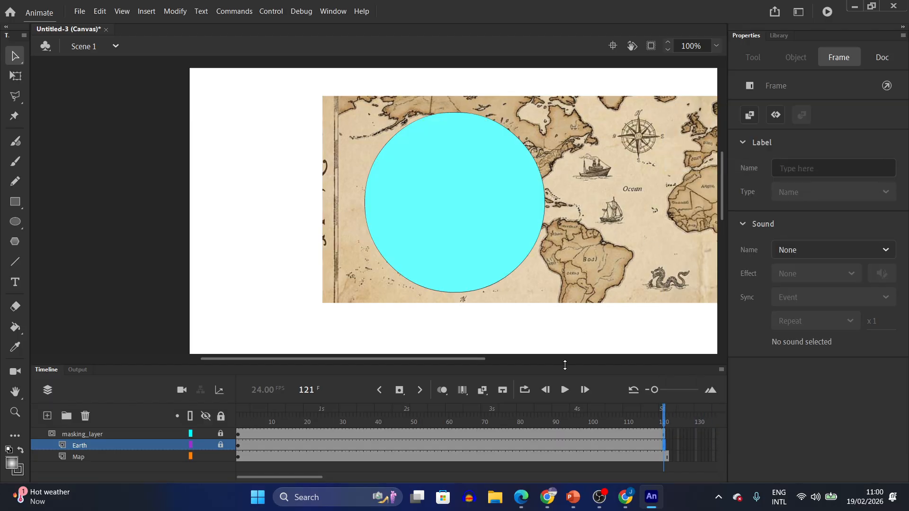
- Extend the masking_layer and Earth frame spans to frame 122 to match the Map layer
click(667, 434)
drag(669, 434, 667, 445)
click(667, 443)
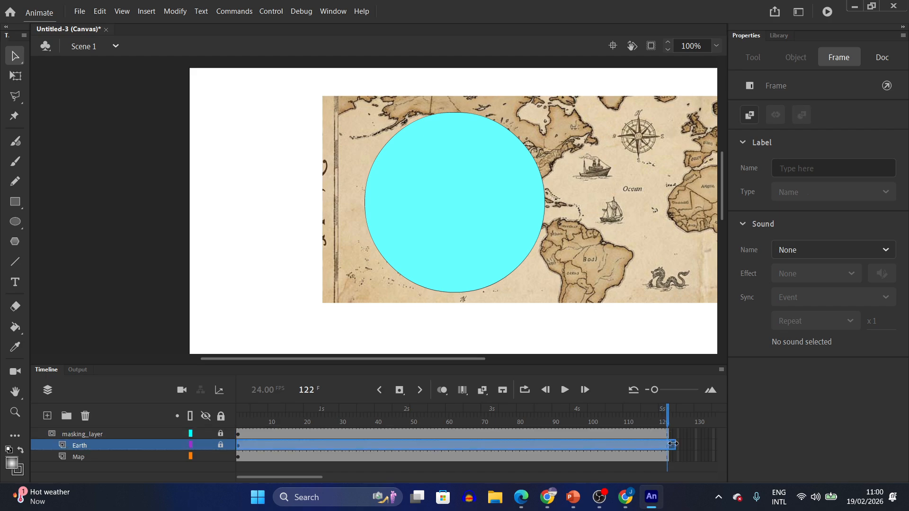
- Create a motion tween on the Map layer, converting the map image to a symbol
click(618, 459)
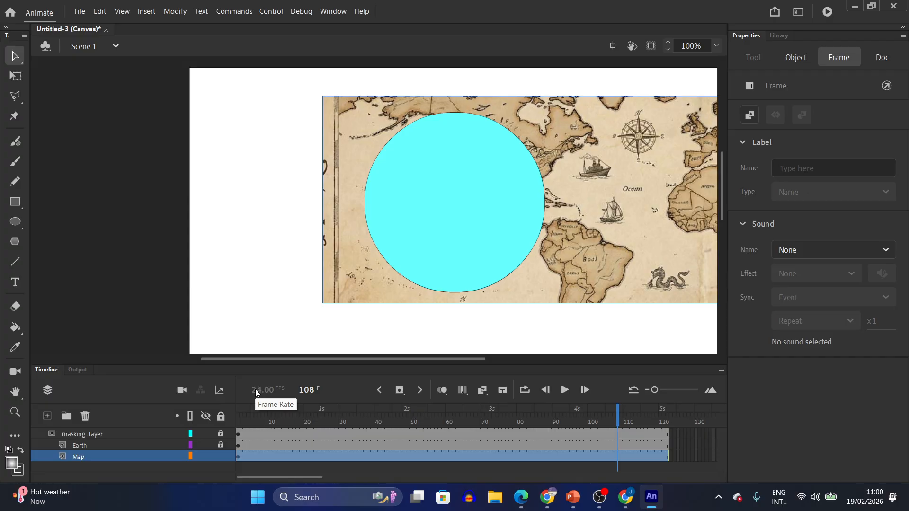
right_click(422, 454)
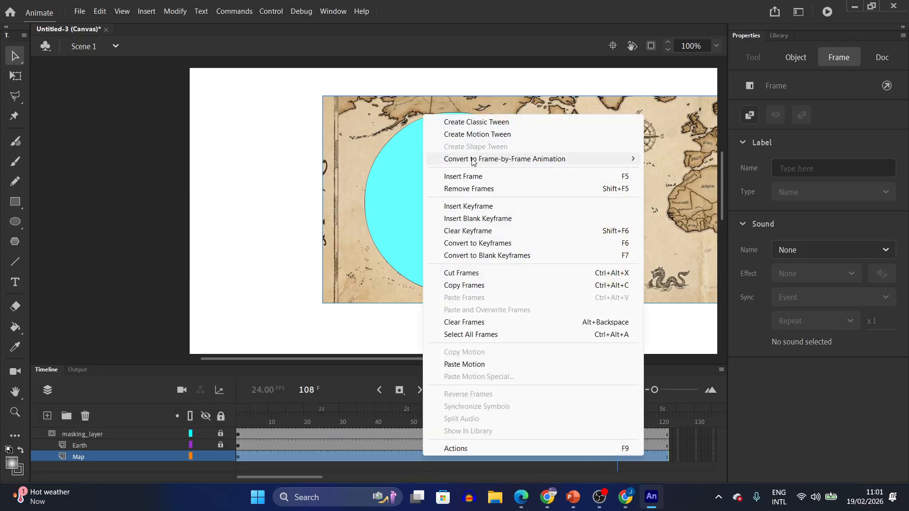
click(485, 137)
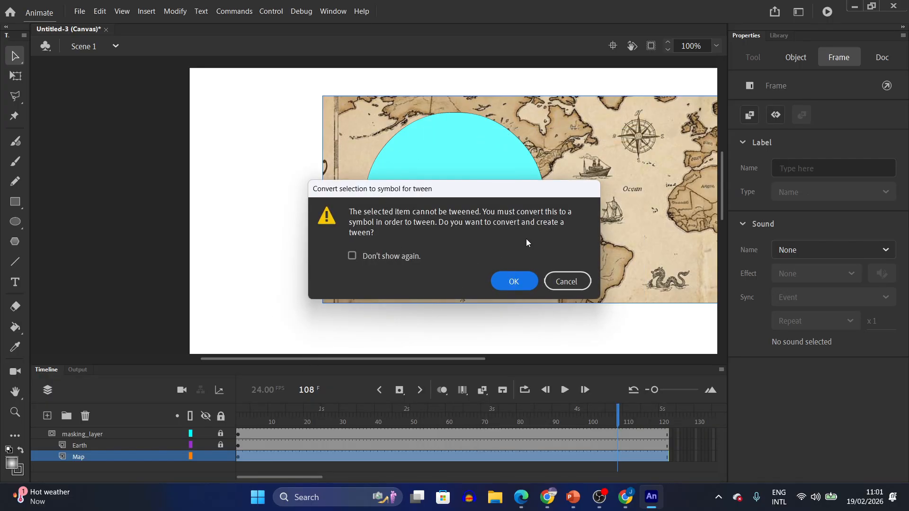
click(516, 284)
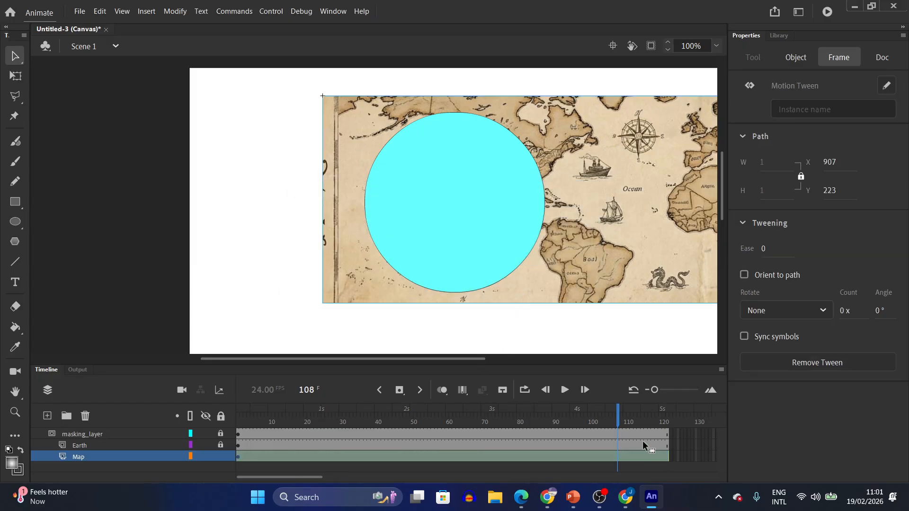
- At frame 122, move the map horizontally to about X -706, keeping Y at 48, so its eastern end lies behind the circle
drag(620, 418, 674, 417)
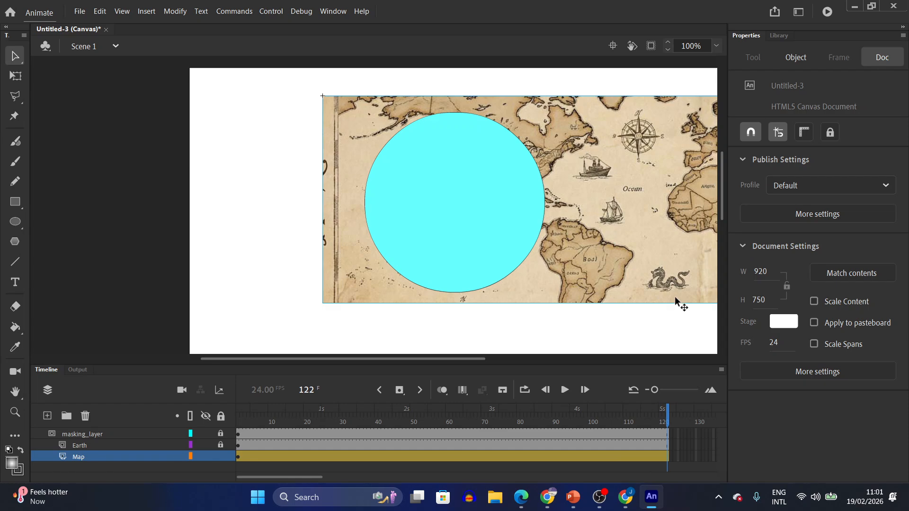
drag(676, 295, 121, 227)
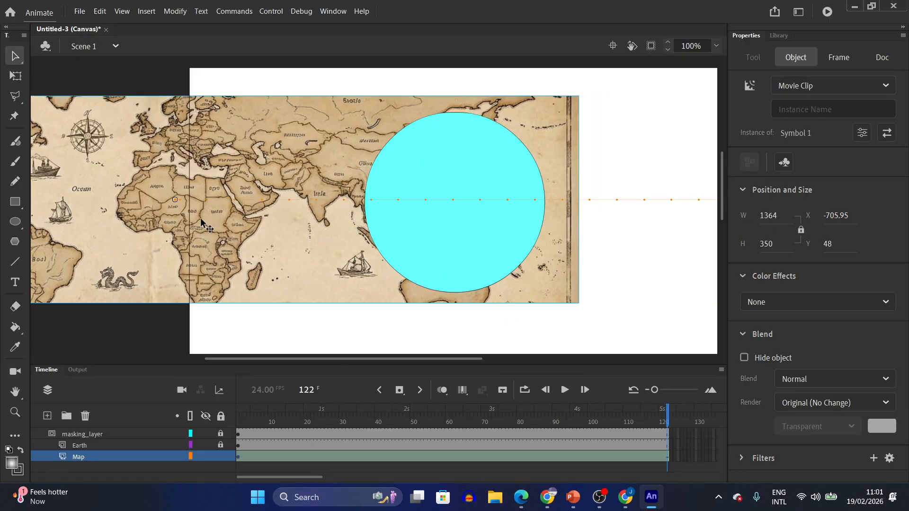
- Lock the Map layer and play the timeline to preview the map moving inside the masked globe
click(564, 390)
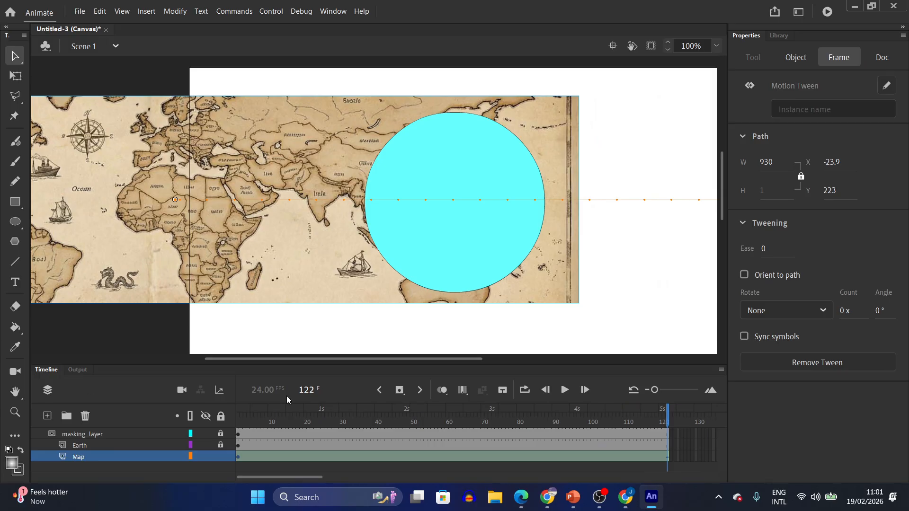
click(220, 456)
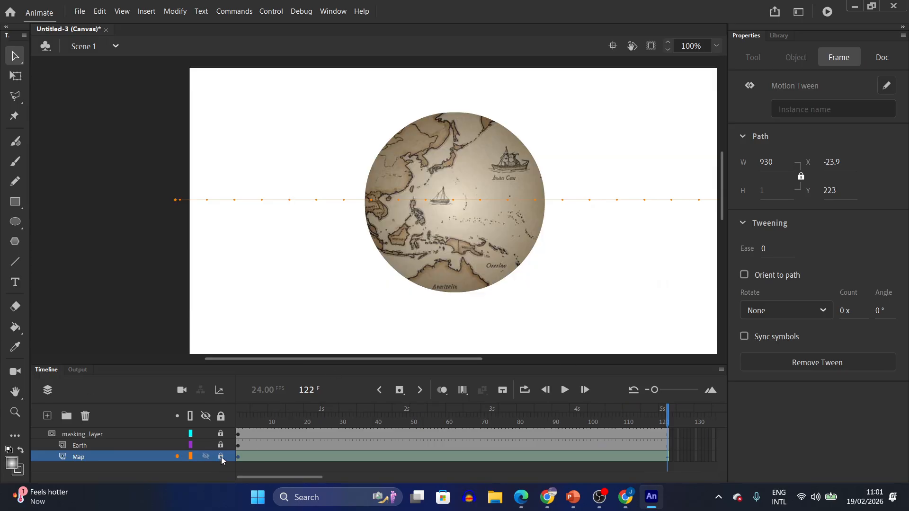
click(565, 390)
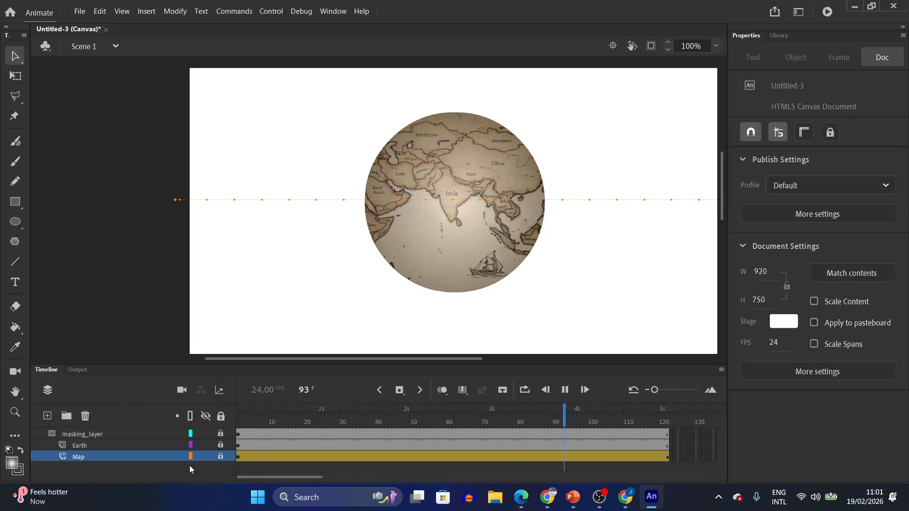
click(205, 457)
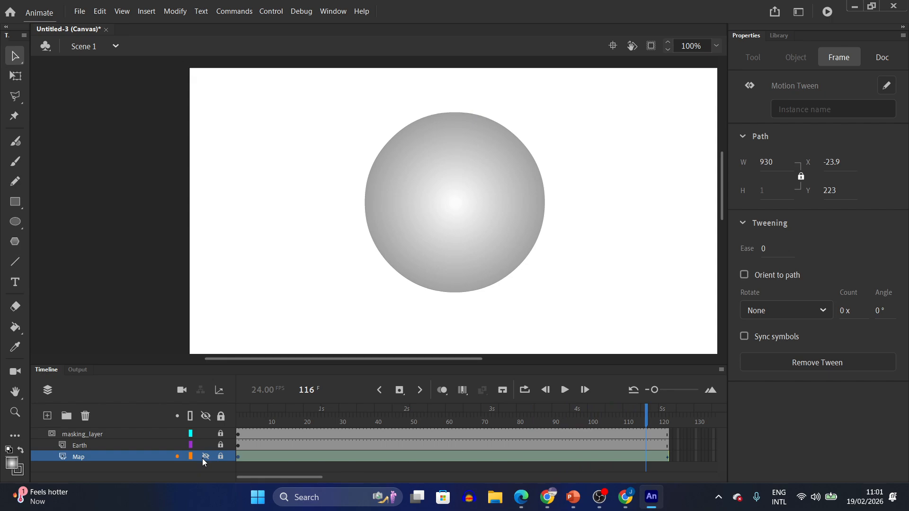
click(205, 458)
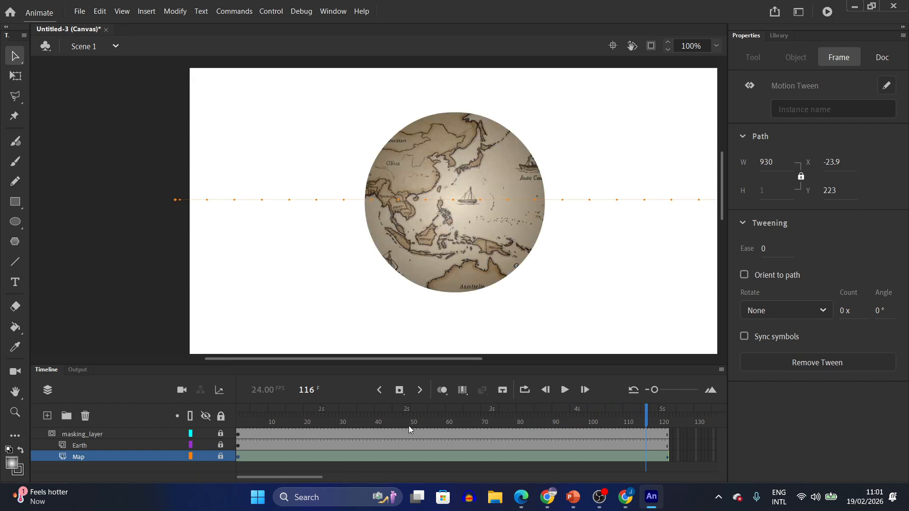
click(563, 389)
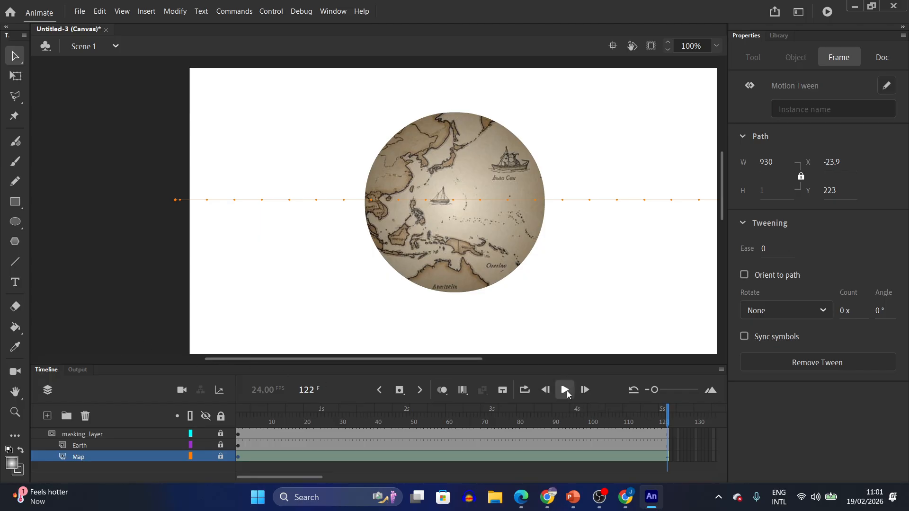
click(565, 390)
- Turn on looped playback for frames 1 to 122 and play the globe animation
click(525, 389)
drag(659, 407, 236, 409)
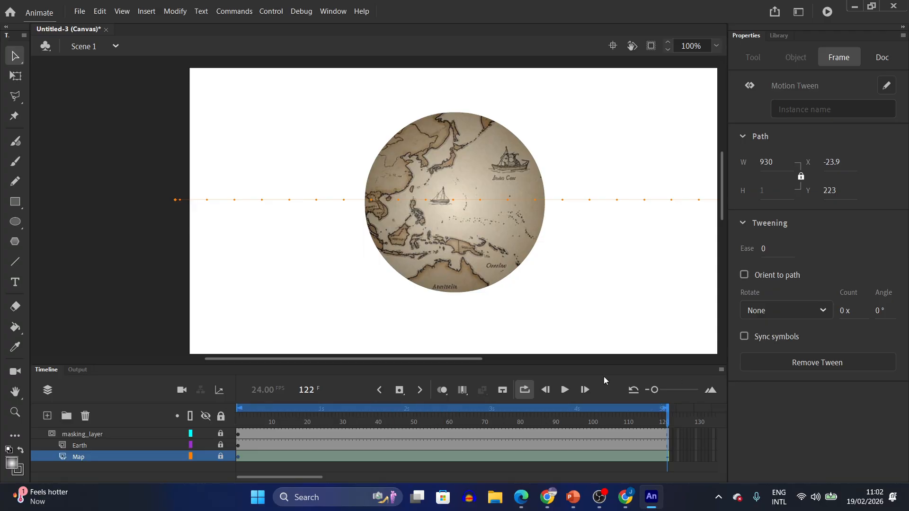
click(564, 389)
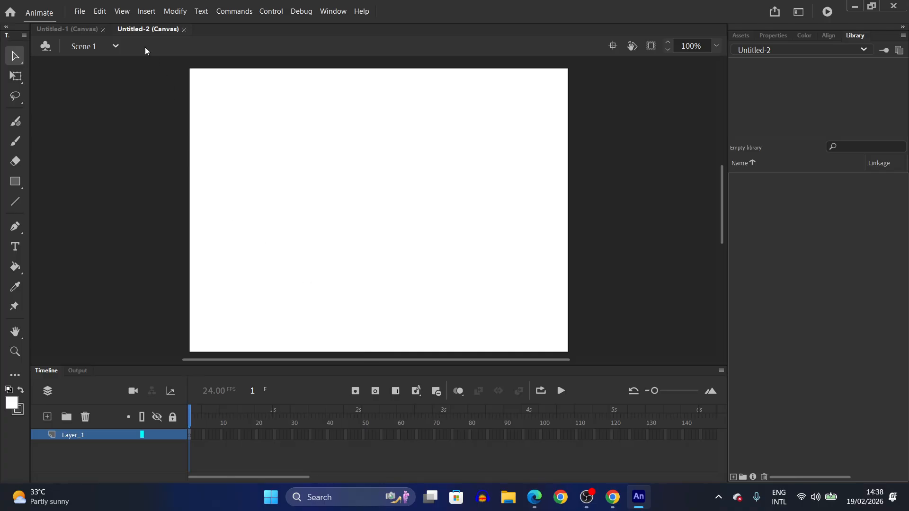
- Import the ocean image from the masking folder to the stage of the Untitled-2 document
click(80, 11)
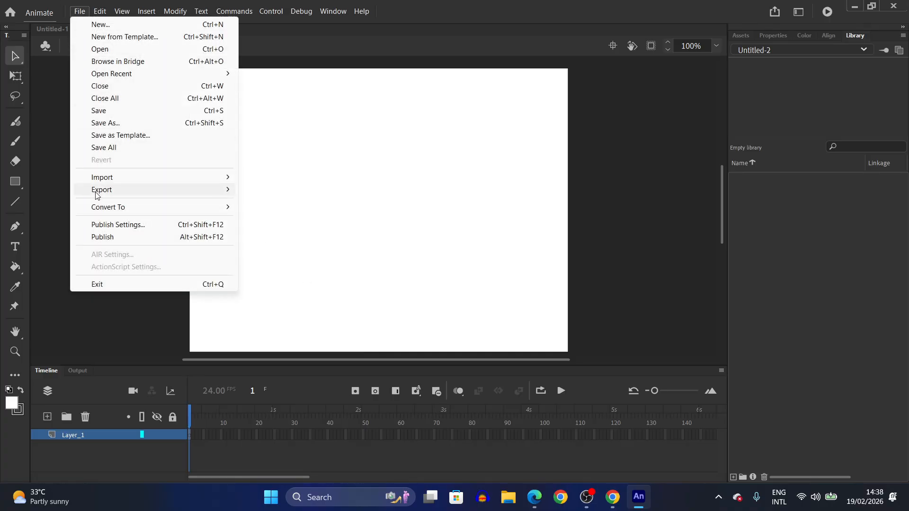
click(282, 178)
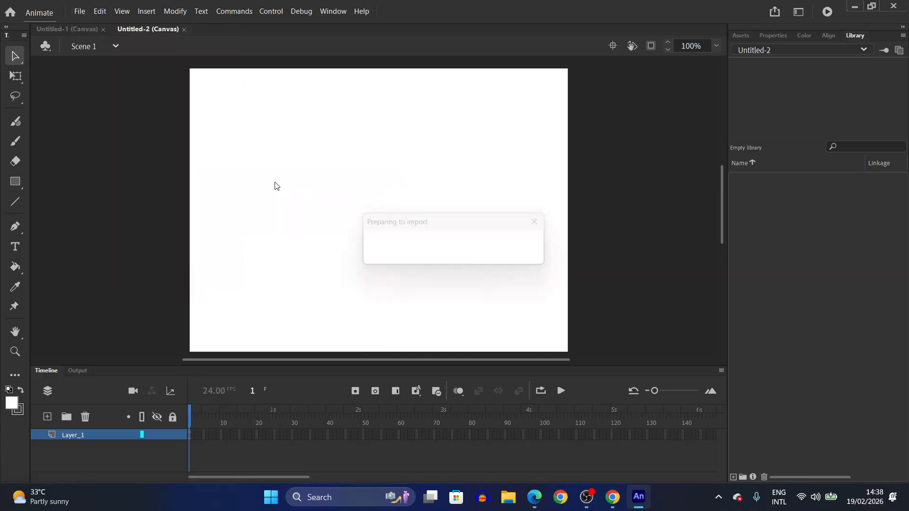
click(287, 124)
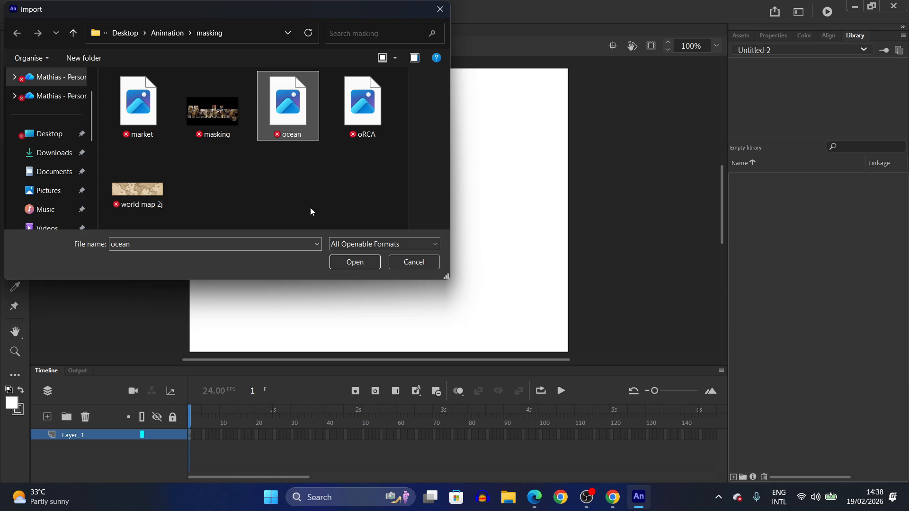
click(350, 269)
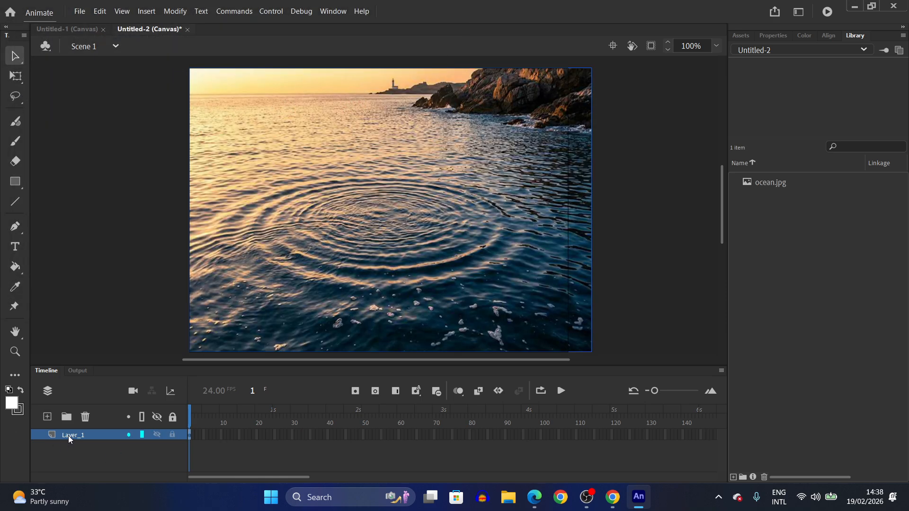
- Rename Layer_1 holding the ocean image as BackG
double_click(69, 435)
text(BackG)
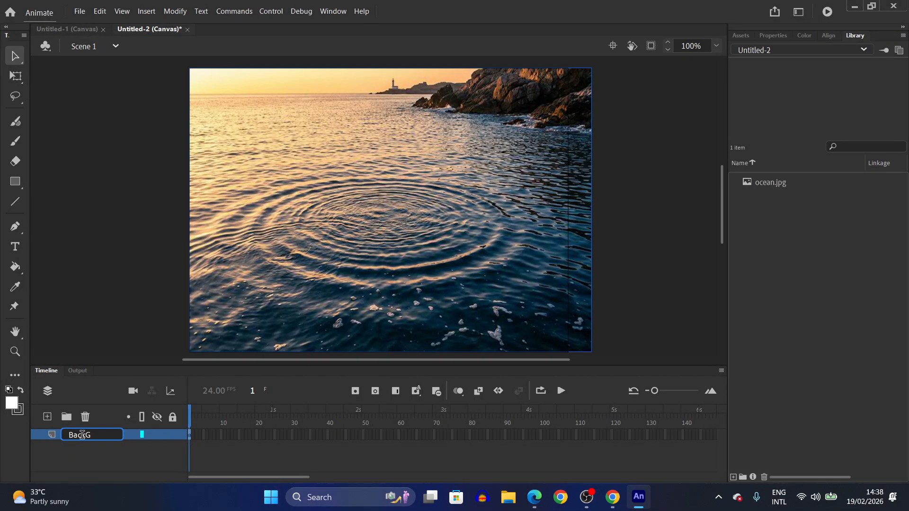
key(Return)
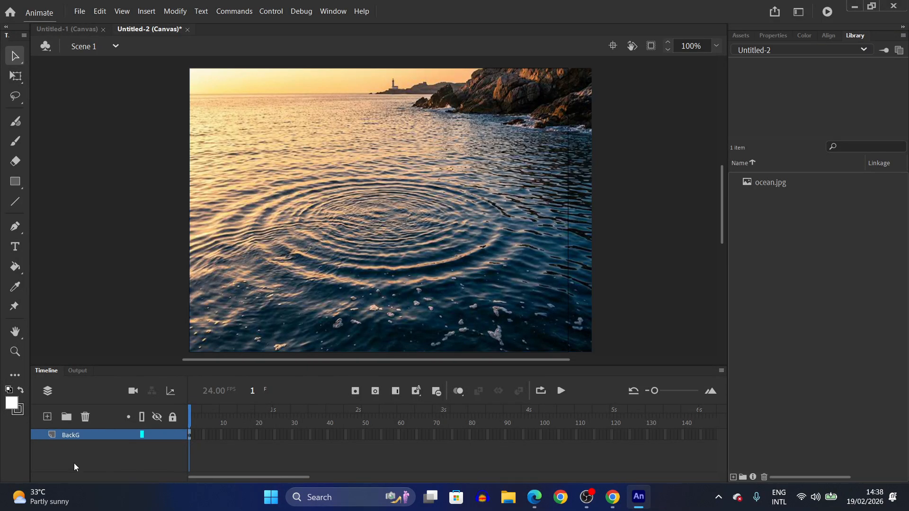
- Add a new layer above BackG and name it Orca
click(47, 416)
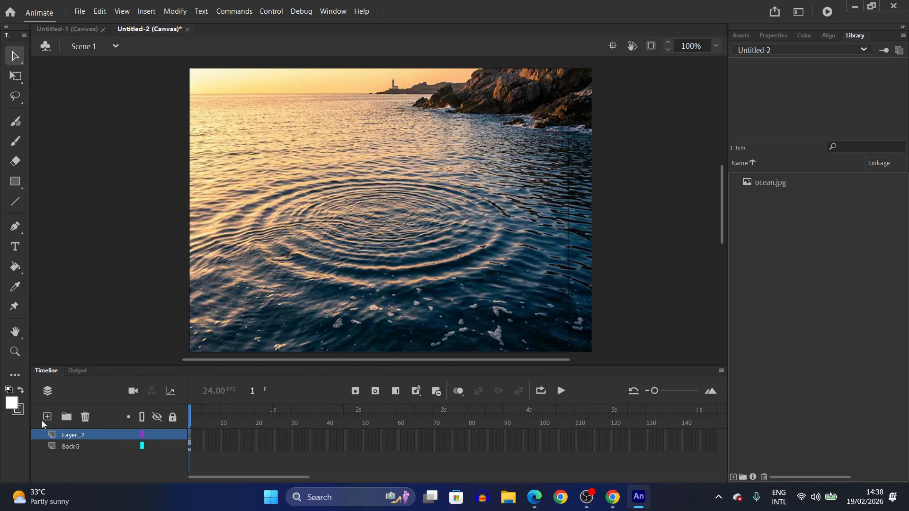
double_click(61, 436)
text(Orca)
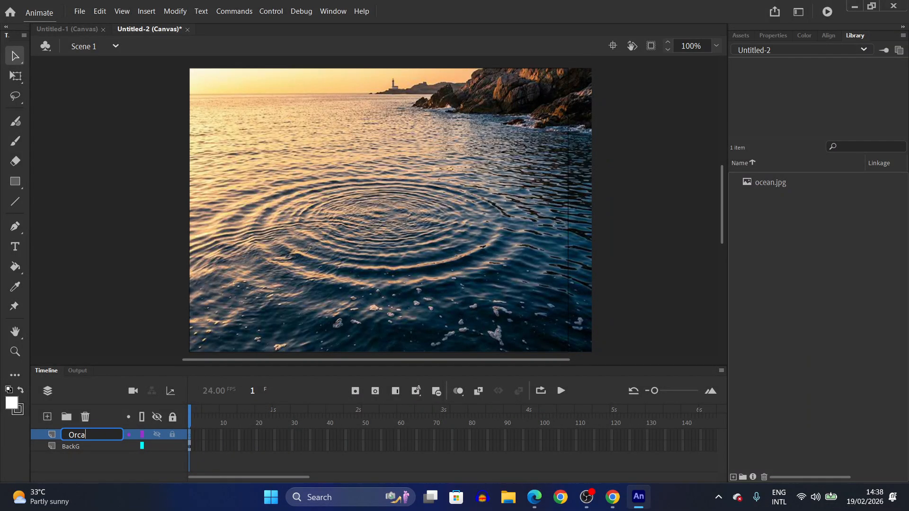
key(Return)
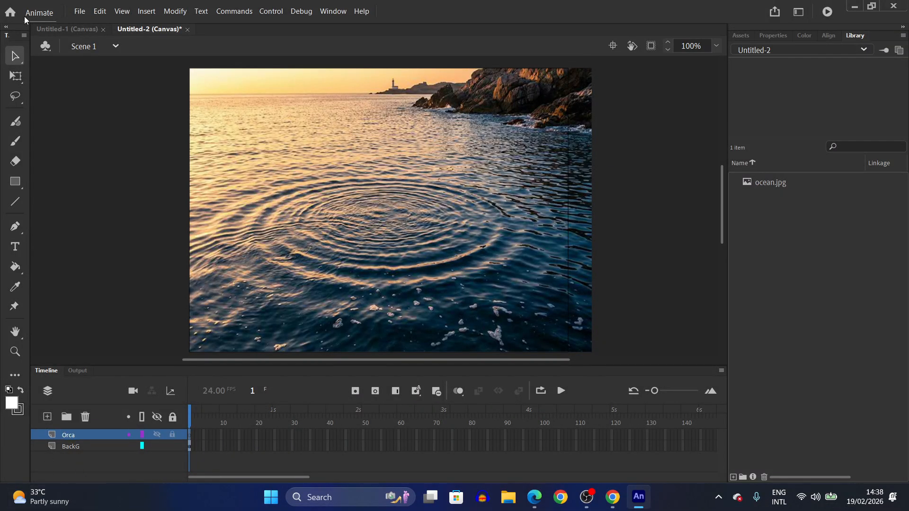
- Import the oRCA image from the masking folder to the stage on the Orca layer
click(80, 11)
mouse_move(113, 180)
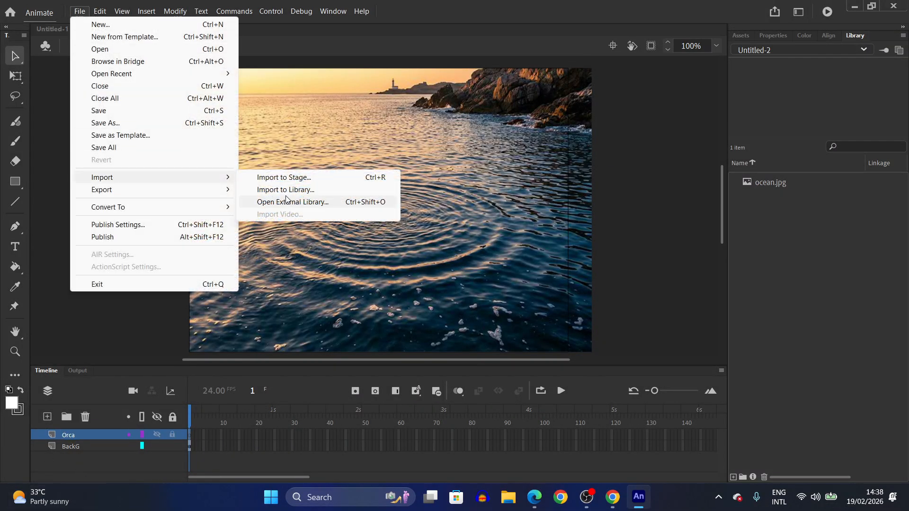
click(307, 178)
click(355, 124)
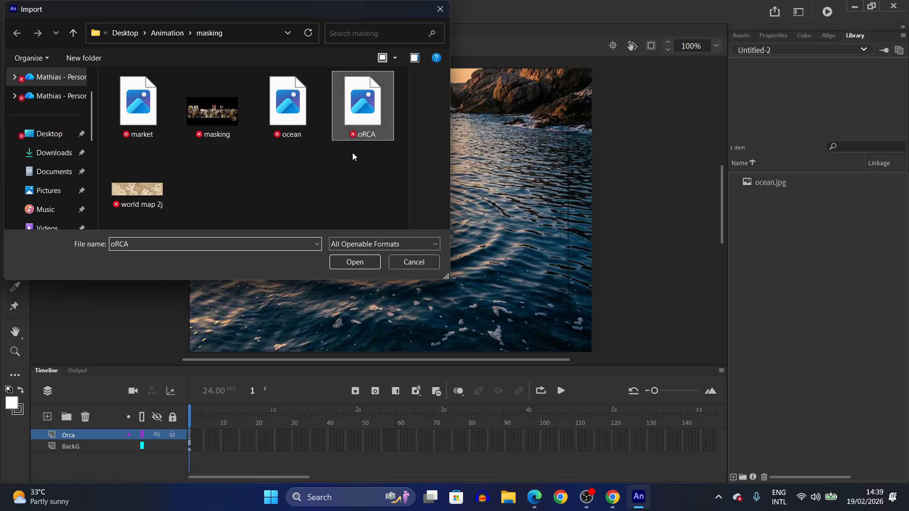
click(356, 246)
click(274, 275)
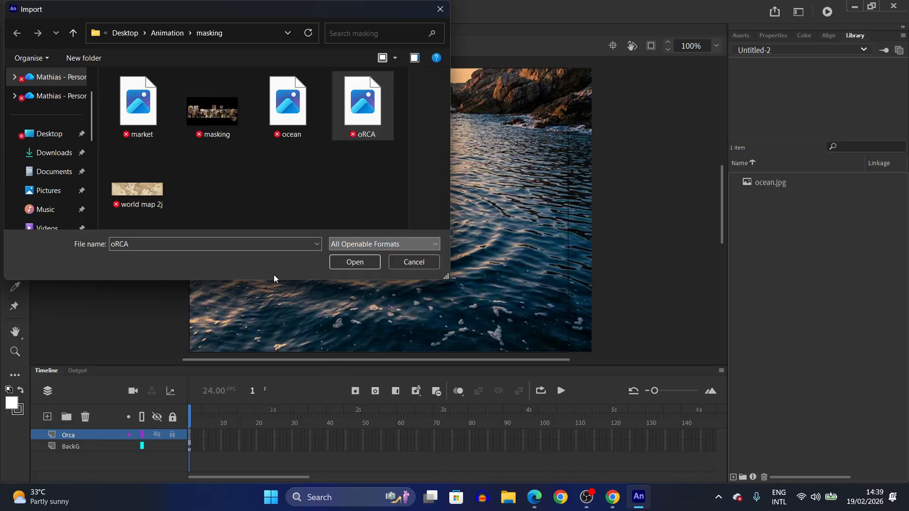
click(356, 257)
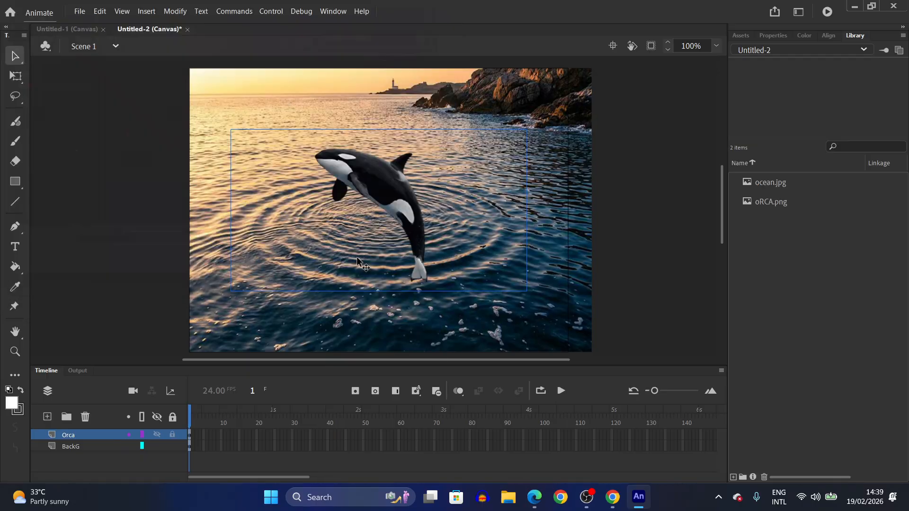
- Rotate the orca so its head points upward and move it down to the lower edge of the ocean image
click(15, 76)
drag(533, 133, 503, 298)
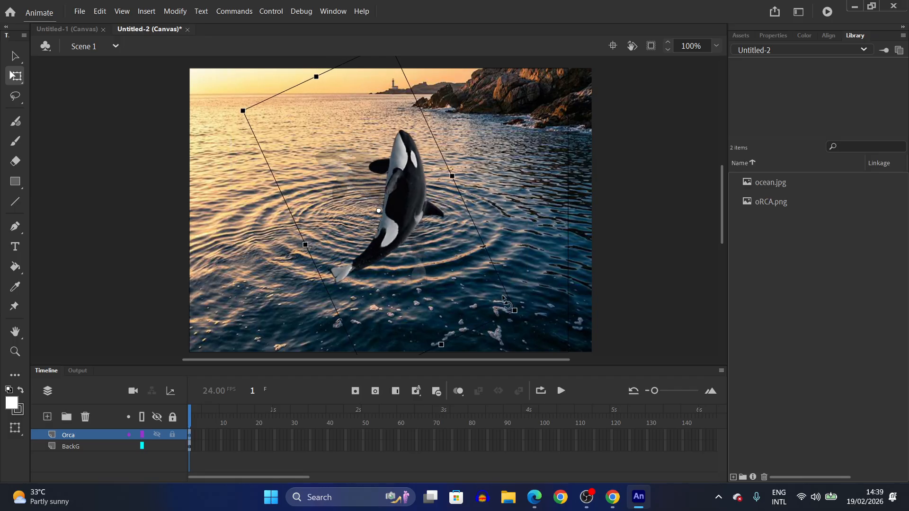
drag(400, 203, 391, 315)
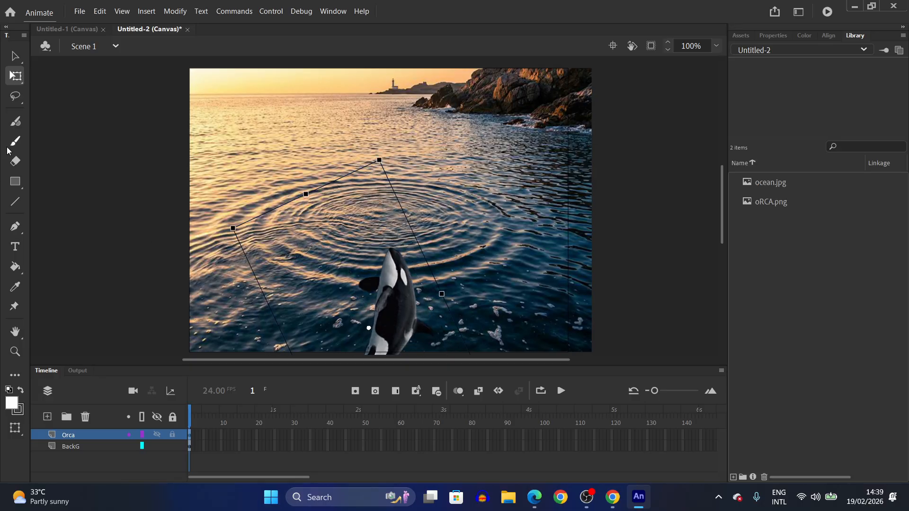
- Add a new layer above Orca and name it Mask_L
click(18, 184)
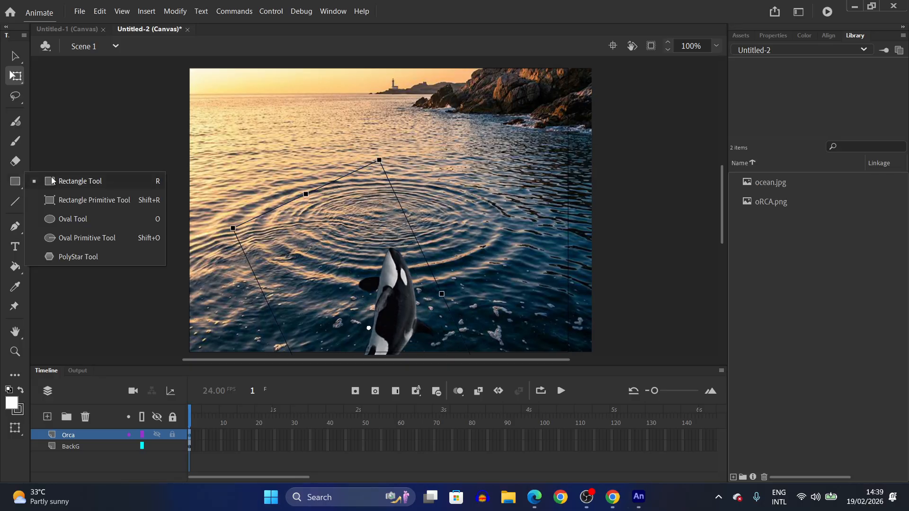
click(45, 418)
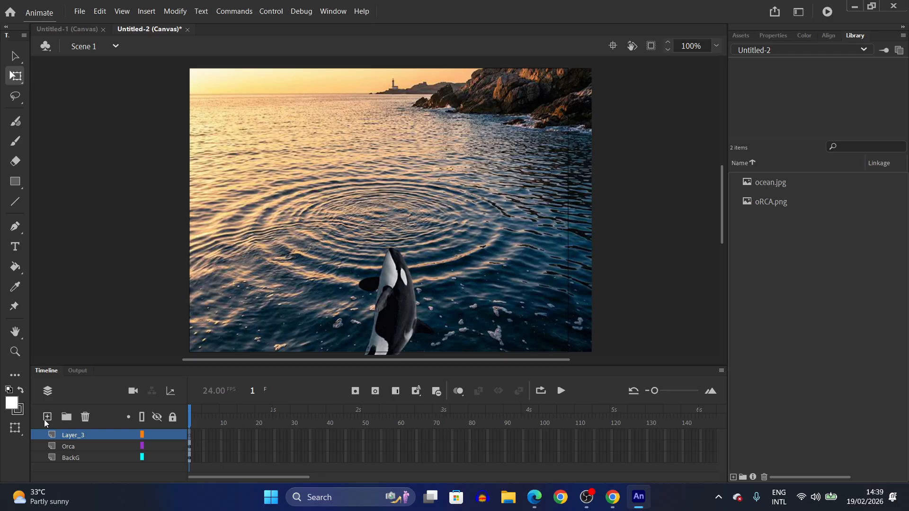
double_click(68, 434)
text(Mask_L)
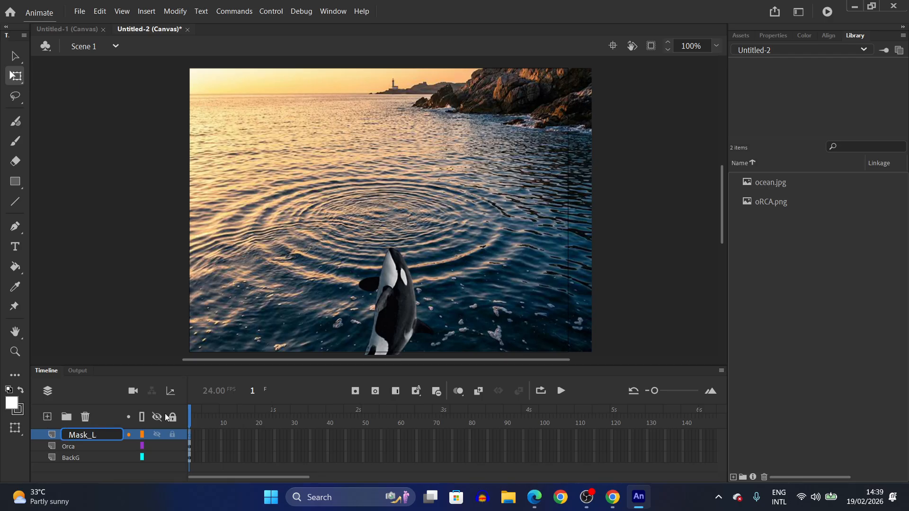
key(Return)
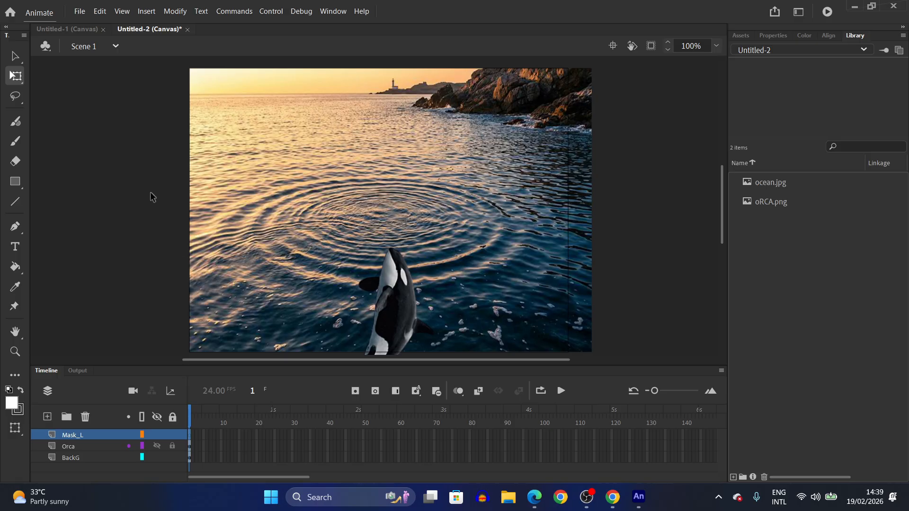
- Draw a white rectangle on Mask_L and move it, fill and outline together, to just above the orca's head
click(15, 183)
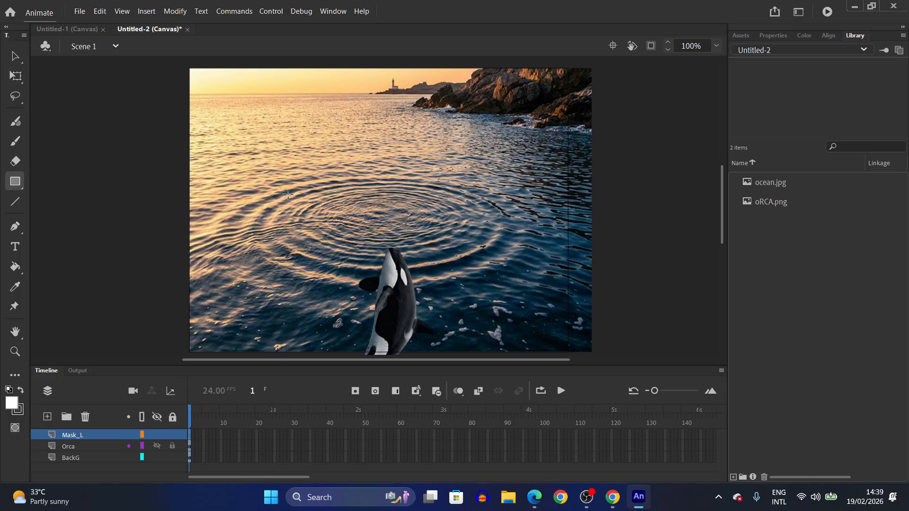
drag(309, 156, 452, 332)
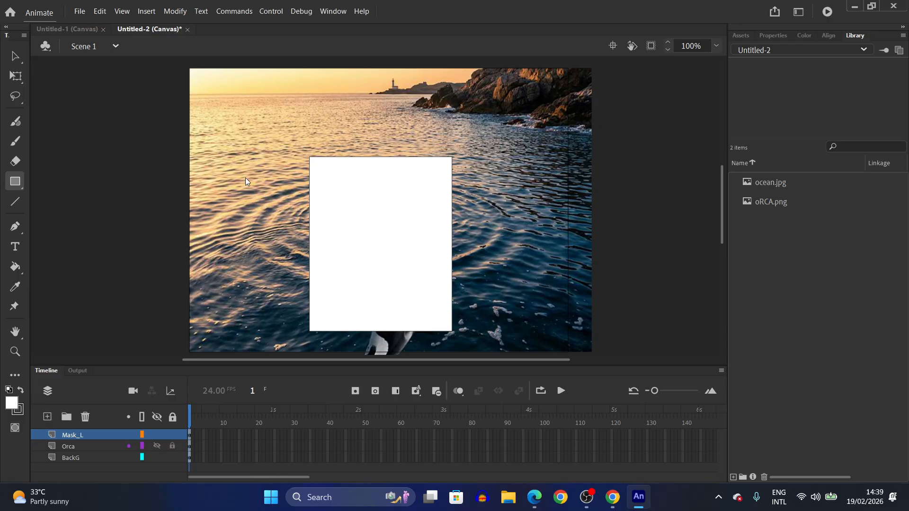
click(13, 54)
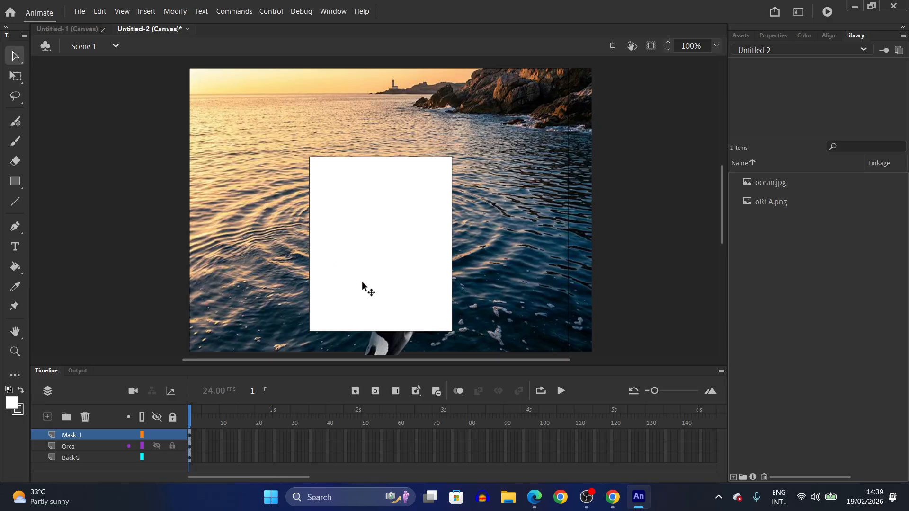
mouse_move(361, 281)
mouse_down()
mouse_move(383, 166)
mouse_move(385, 176)
mouse_up()
key(ctrl+z)
double_click(367, 240)
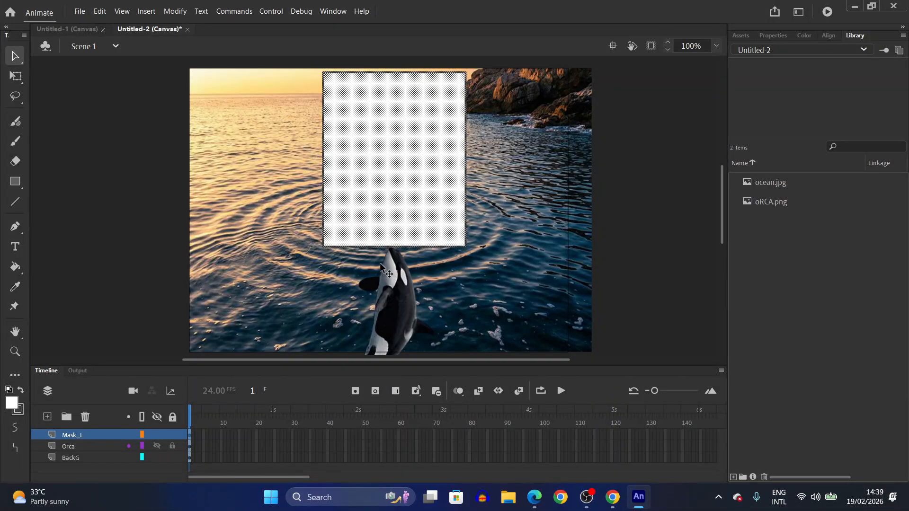
- Try moving the orca up behind the white rectangle and undo the move
drag(387, 313, 411, 170)
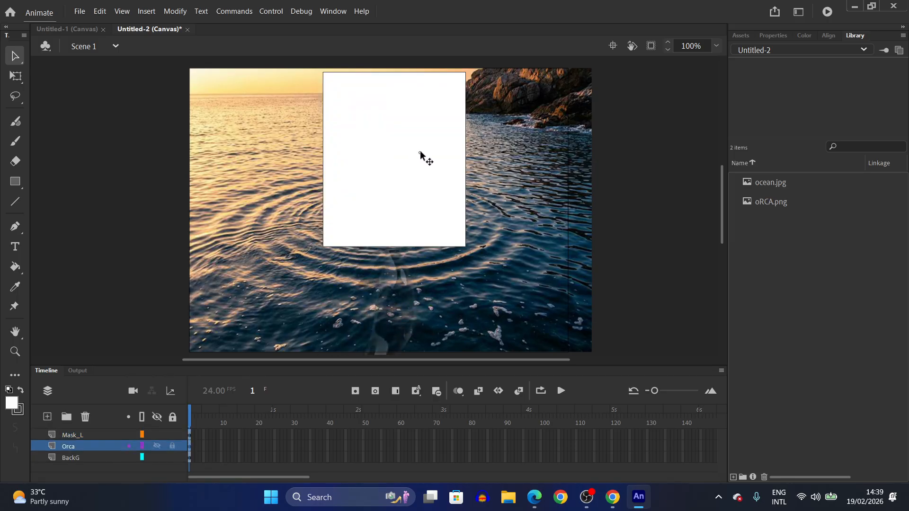
drag(423, 144, 398, 141)
click(411, 149)
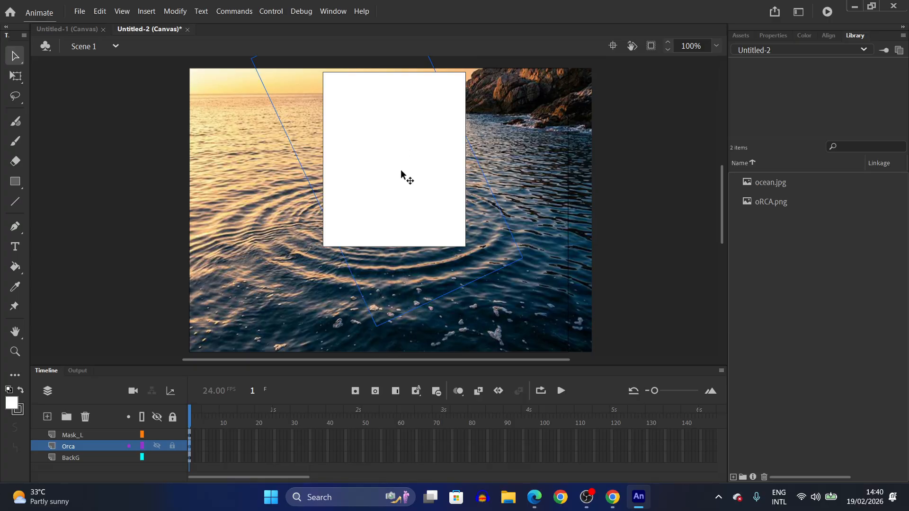
key(ctrl+z)
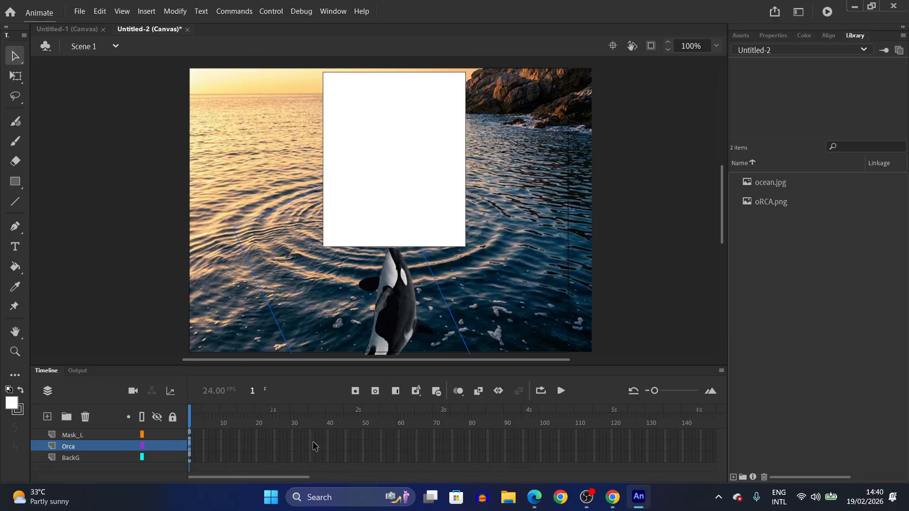
- Extend the Mask_L, Orca and BackG layers by inserting frames up to frame 50
click(364, 434)
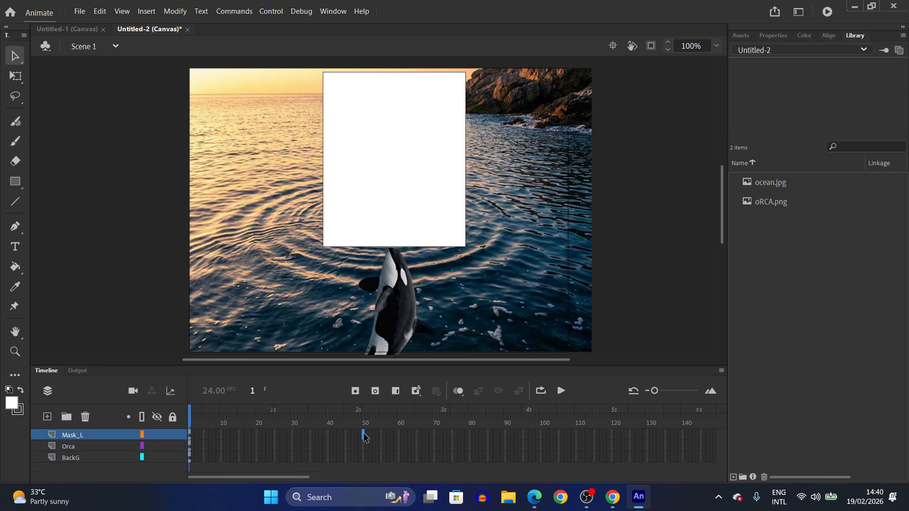
shift+click(363, 457)
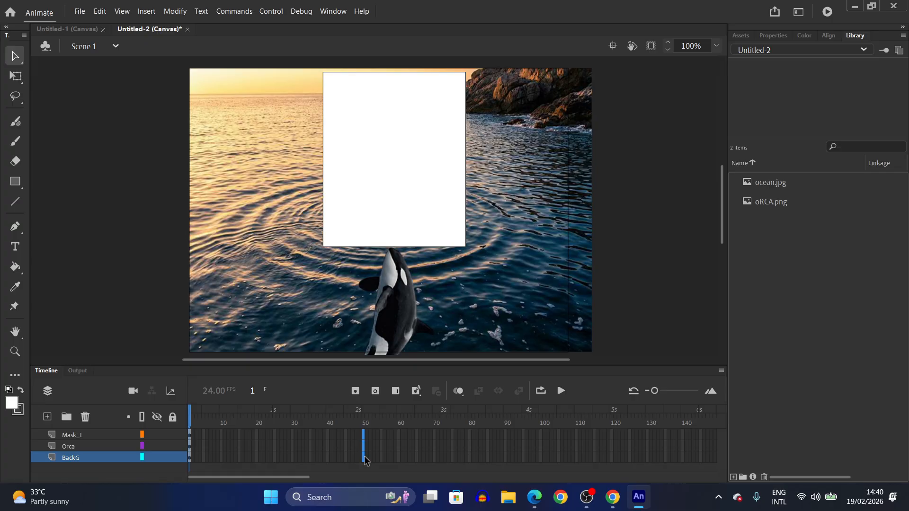
right_click(365, 459)
click(362, 435)
click(362, 434)
right_click(363, 433)
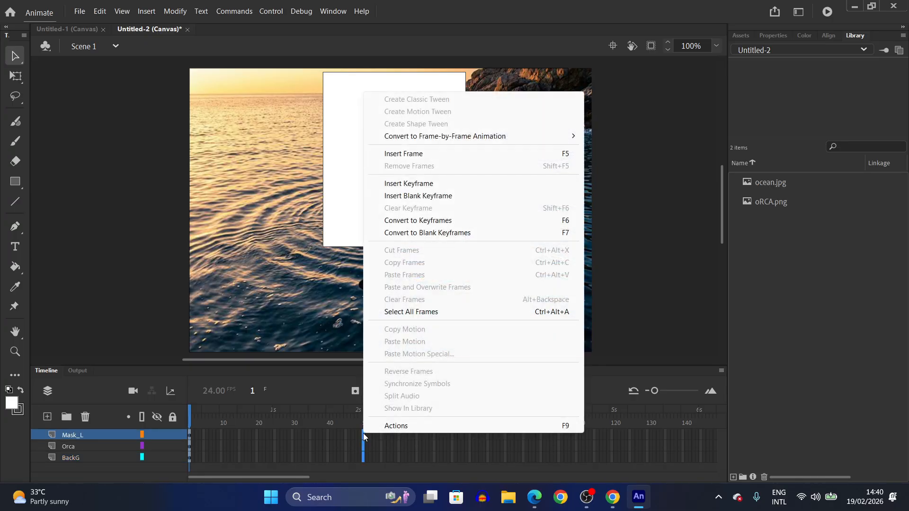
click(398, 154)
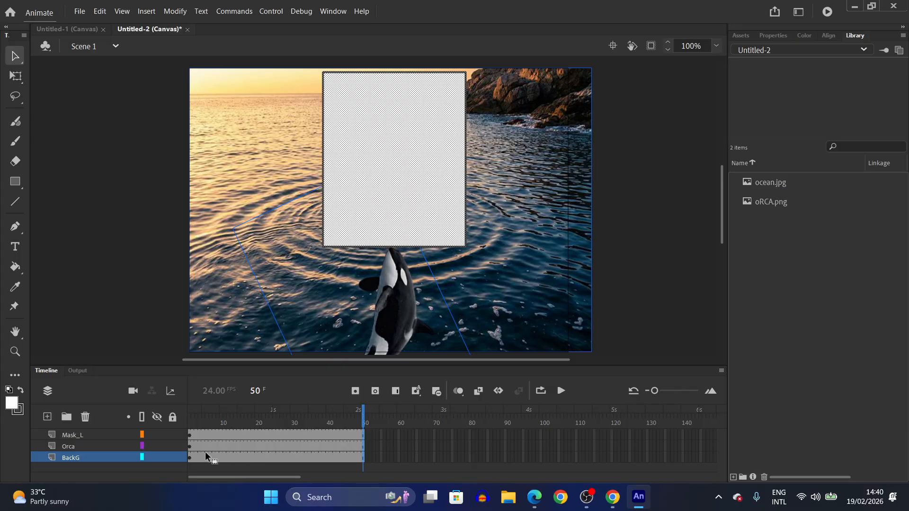
- Create a motion tween on the Orca layer, converting the image to a symbol, and move the orca up behind the rectangle at frame 50
drag(373, 345, 380, 350)
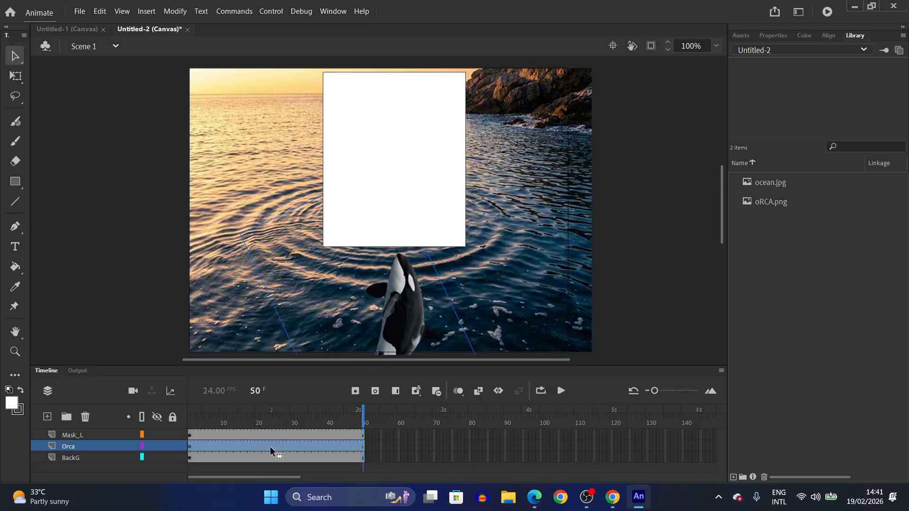
right_click(282, 444)
click(349, 128)
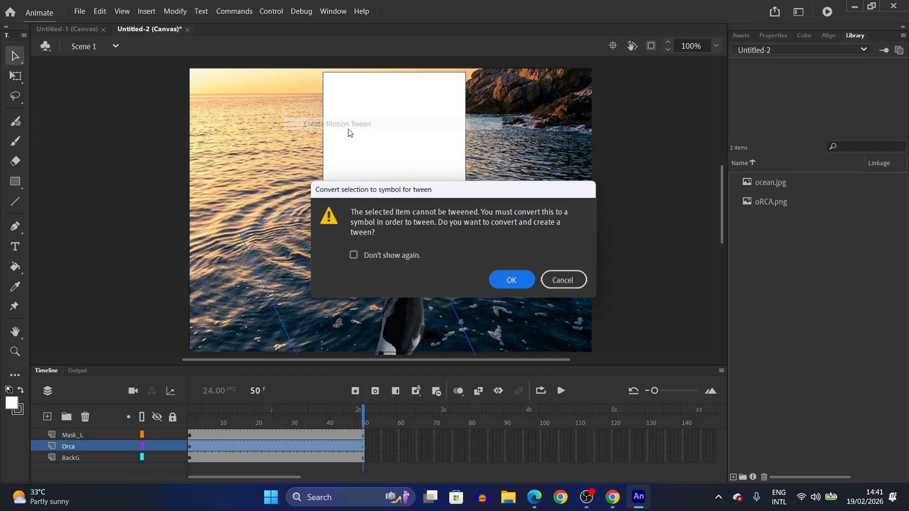
click(512, 281)
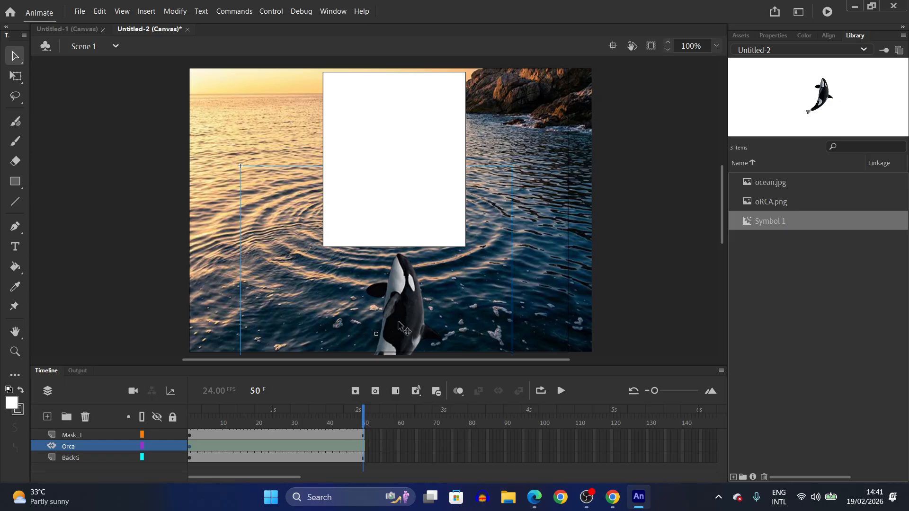
drag(405, 327, 408, 151)
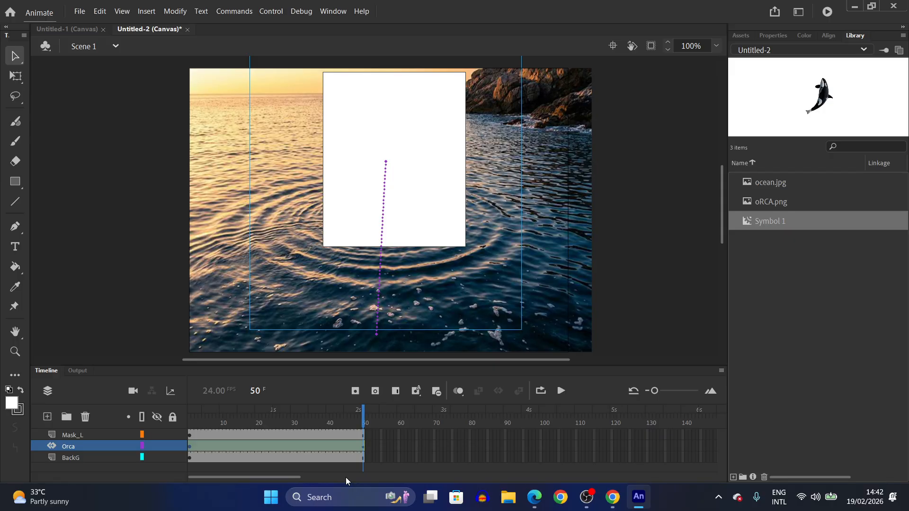
- Turn Mask_L into a mask for the Orca layer and play the timeline to preview the orca rising from the water
right_click(87, 436)
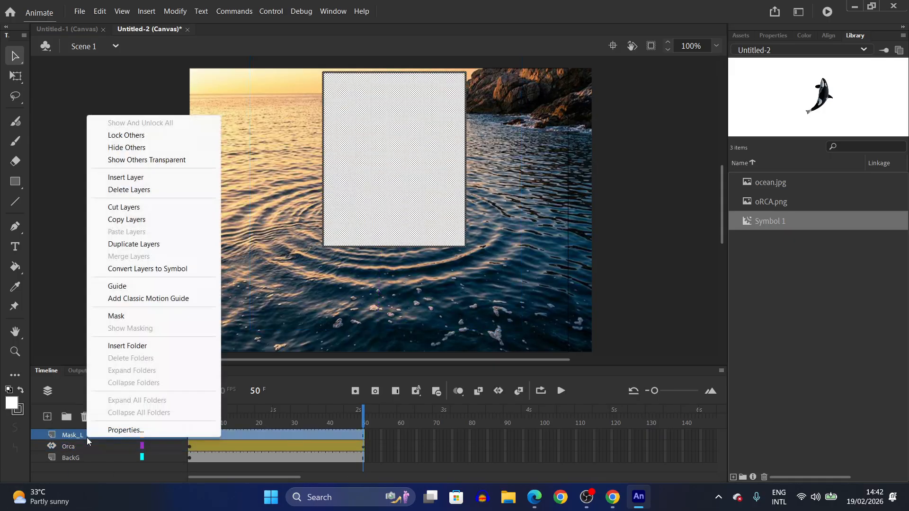
click(117, 316)
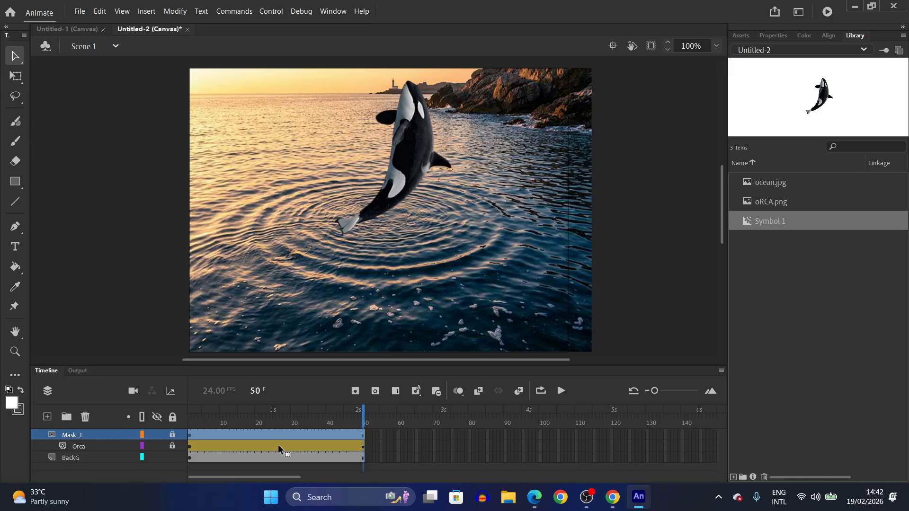
click(354, 421)
drag(354, 421, 376, 442)
click(563, 391)
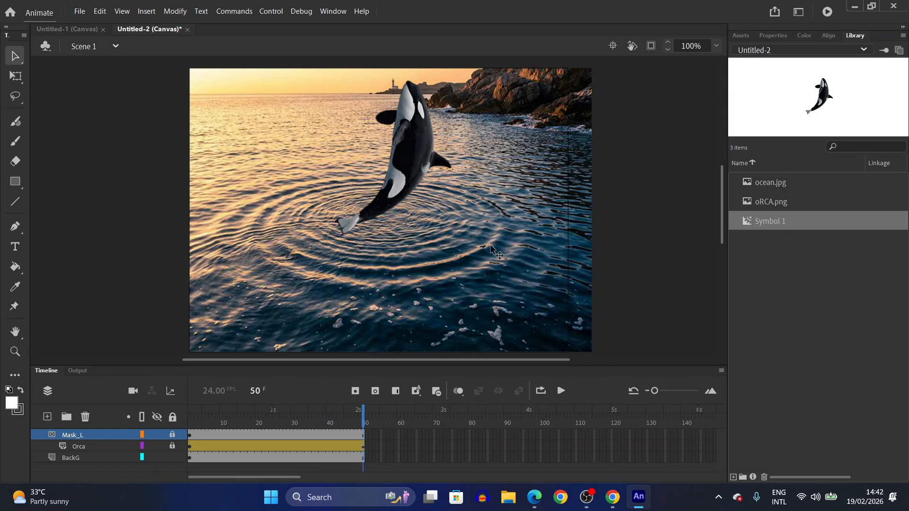
- Create a new HTML5 Canvas document and add the text "Run to Jesus" across the upper middle of the stage
click(82, 12)
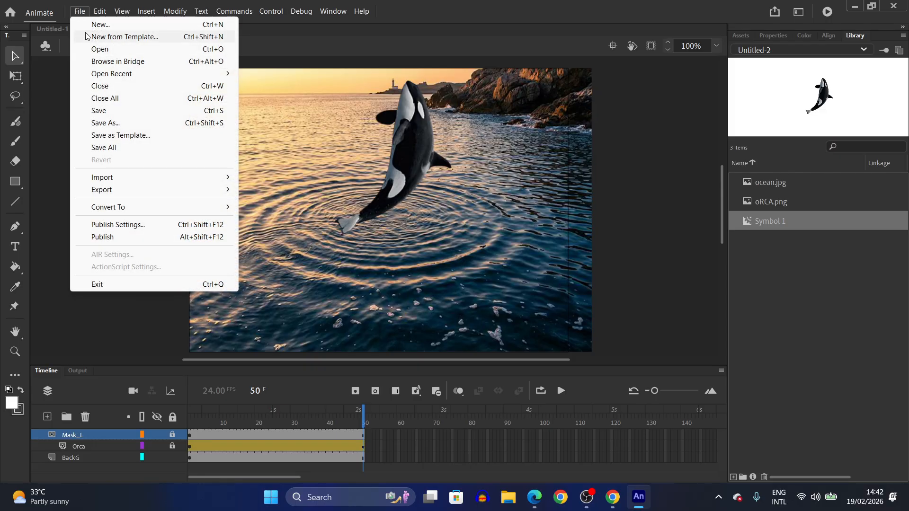
click(97, 24)
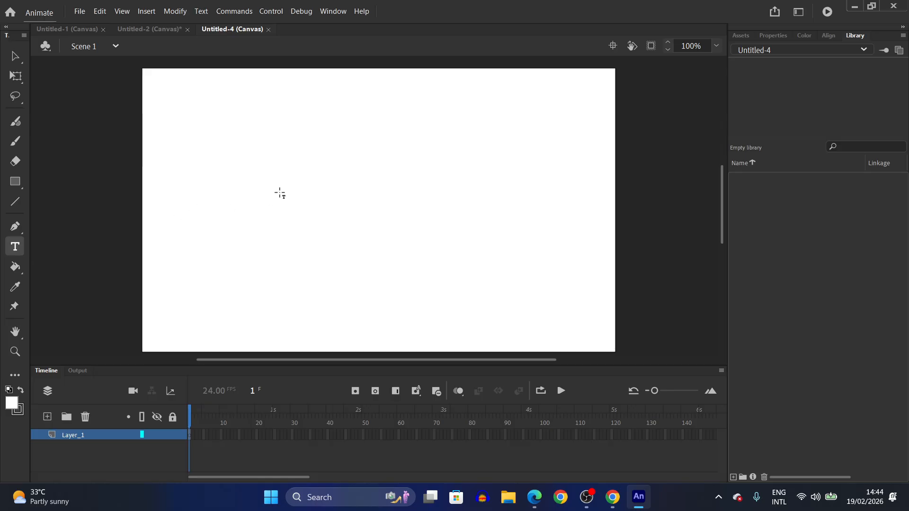
click(271, 196)
click(42, 217)
click(395, 212)
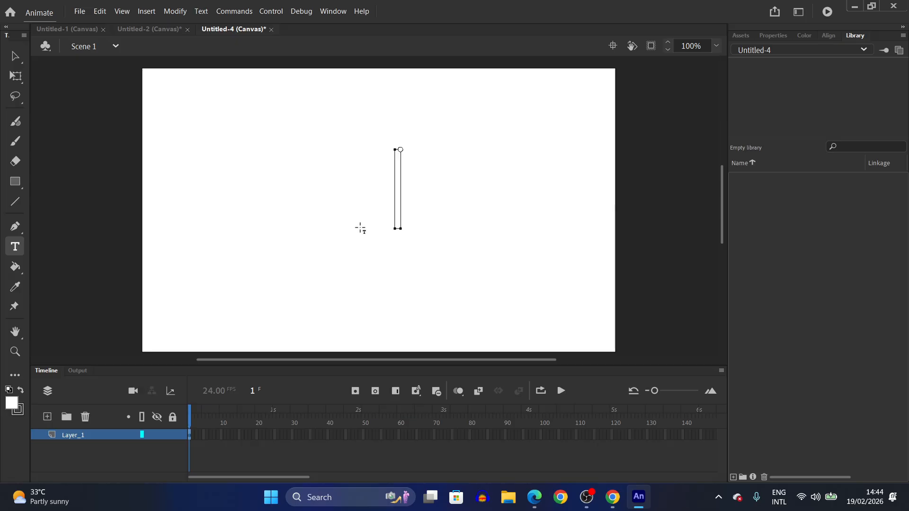
text(Run)
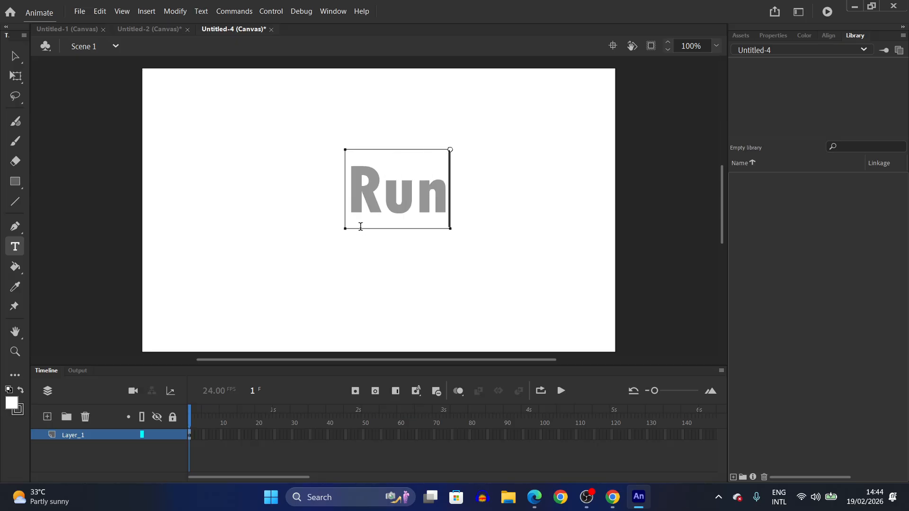
text( toJes)
key(BackSpace)
key(BackSpace)
key(BackSpace)
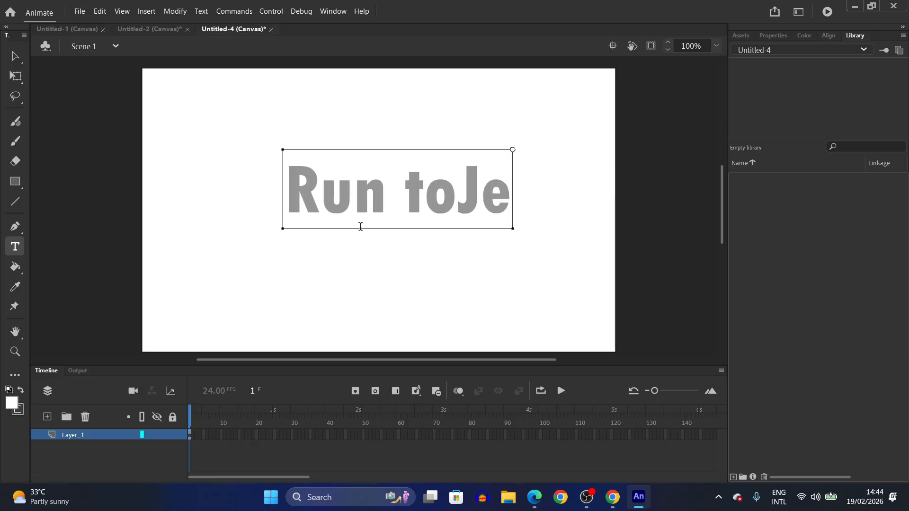
text(Jesus)
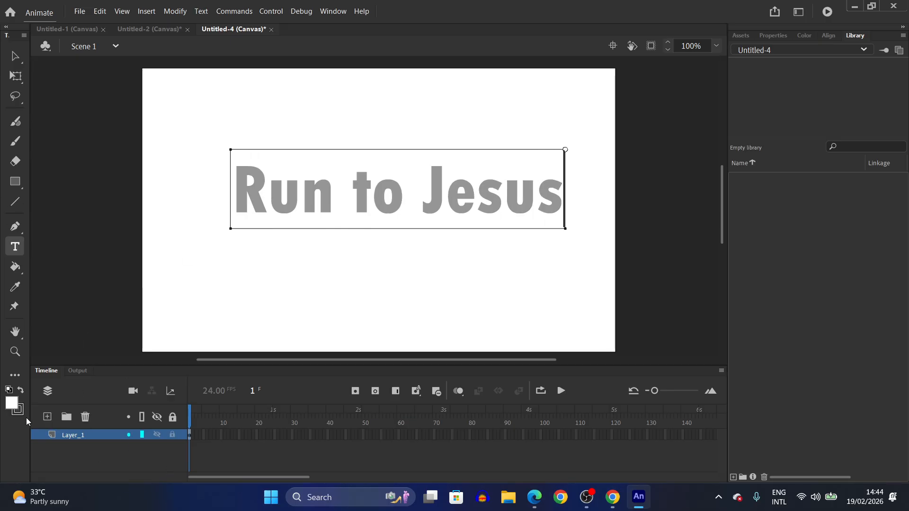
- Rename the layer holding the text to Mask
double_click(77, 436)
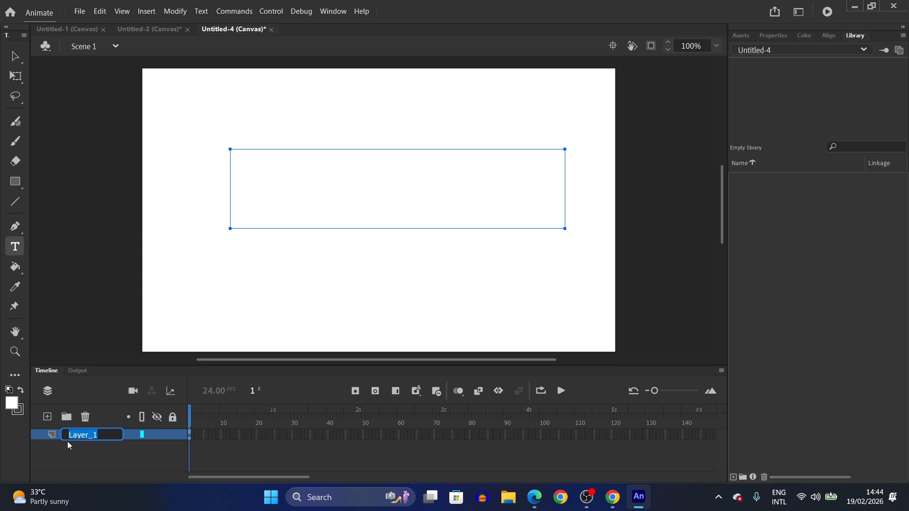
text(Mask)
key(Return)
- Add a layer, place it below Mask and name it Green
click(47, 418)
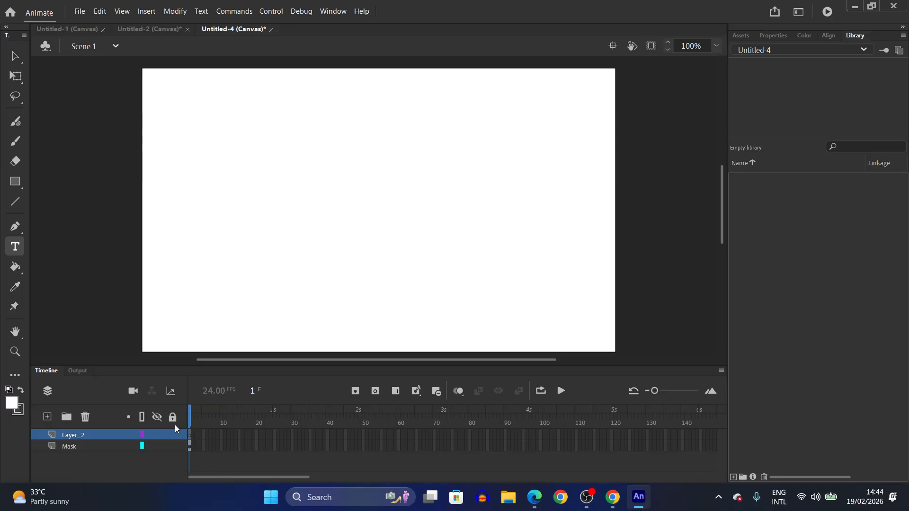
drag(87, 434, 83, 453)
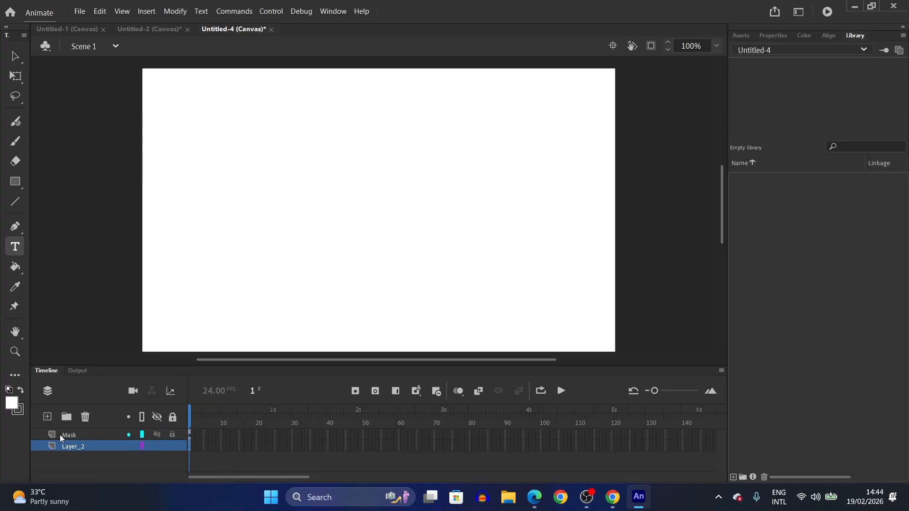
double_click(67, 445)
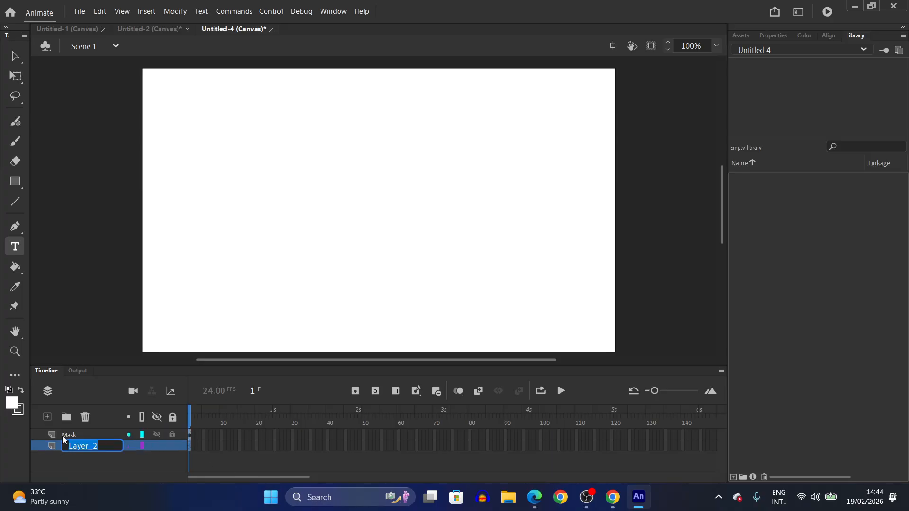
text(Green)
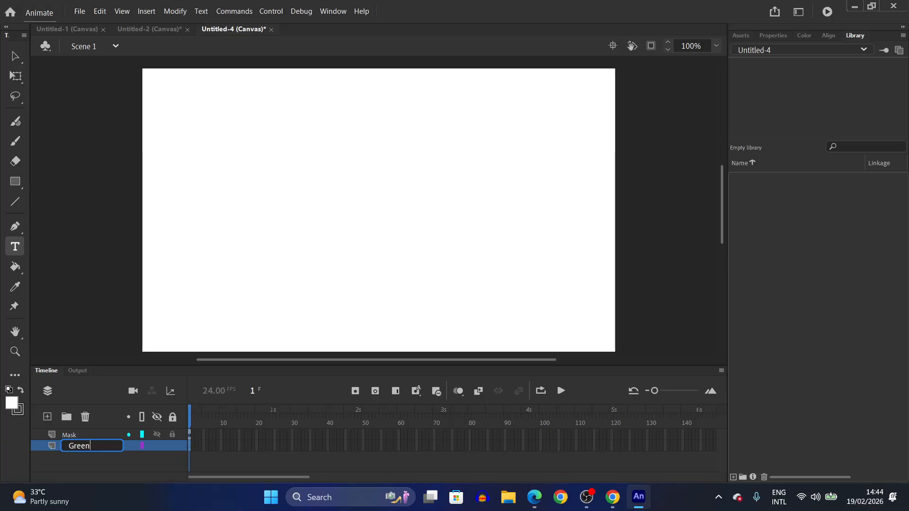
key(Return)
- Add two layers between Mask and Green, naming the one above Green Blue and the one above that Yello
click(47, 420)
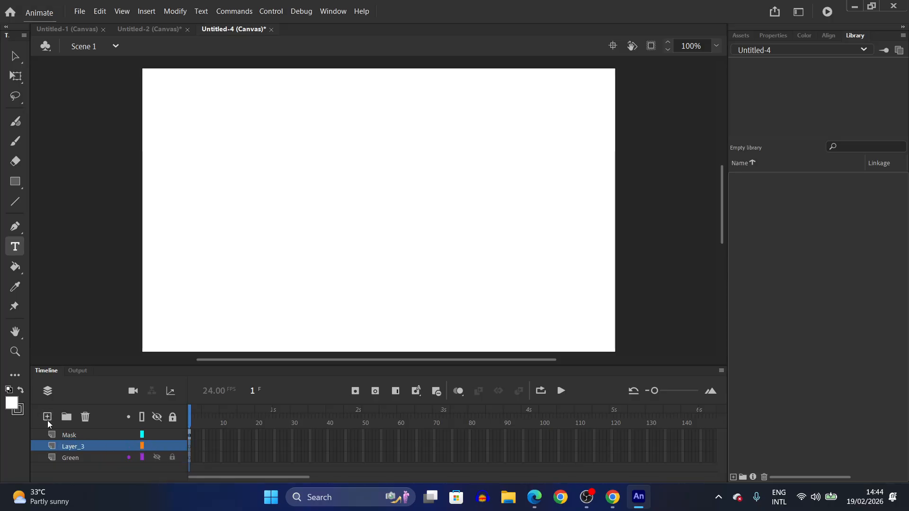
double_click(70, 447)
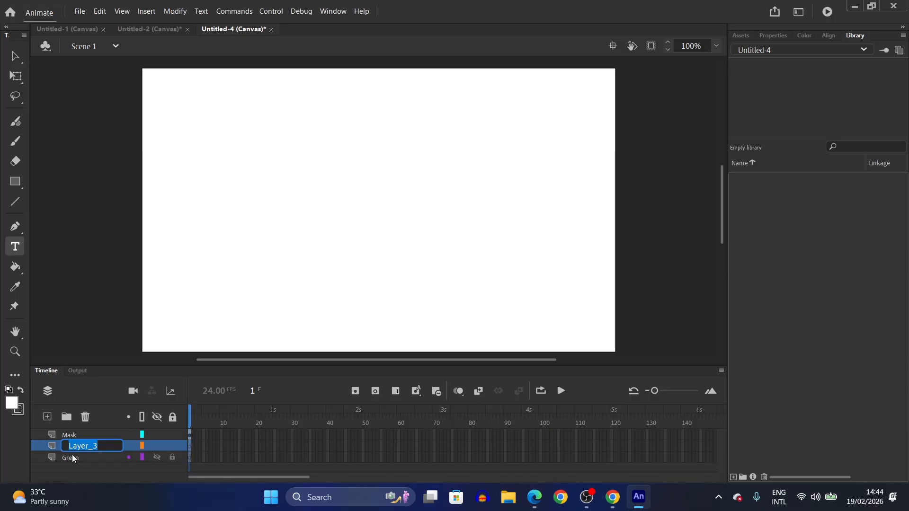
text(Blue)
key(Return)
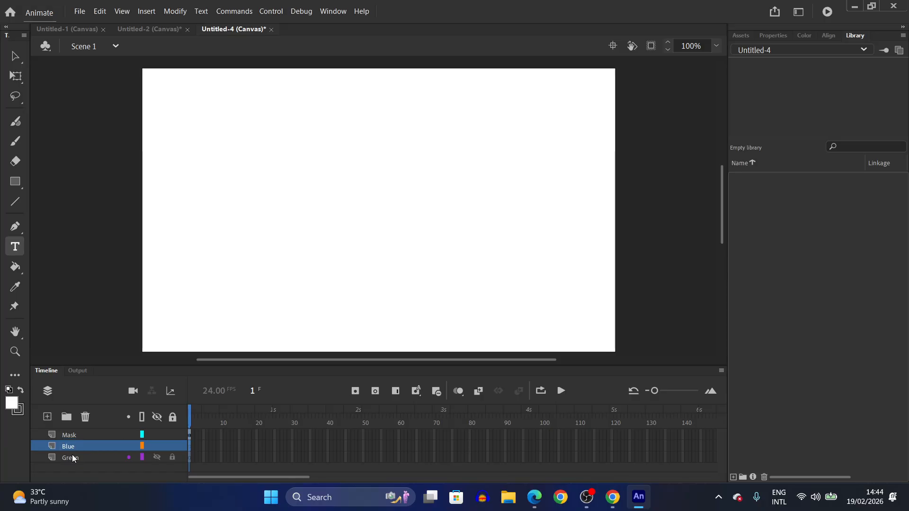
click(47, 416)
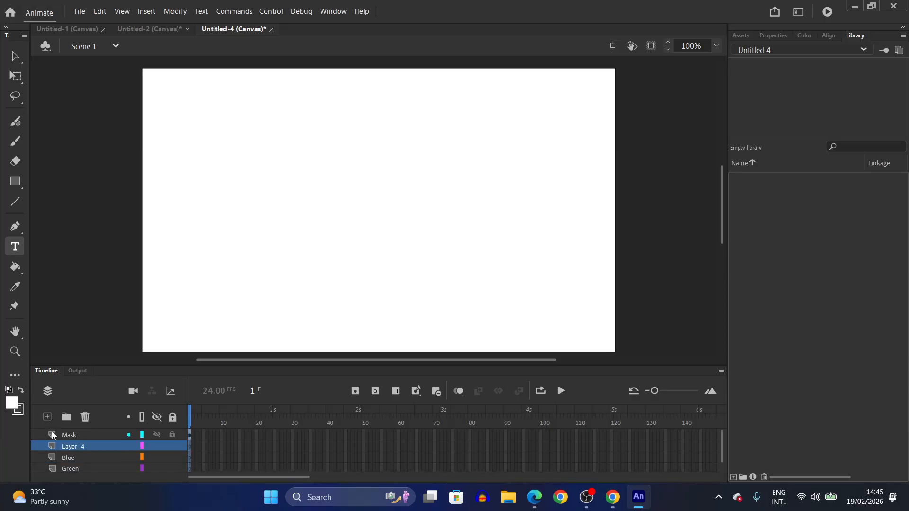
double_click(70, 447)
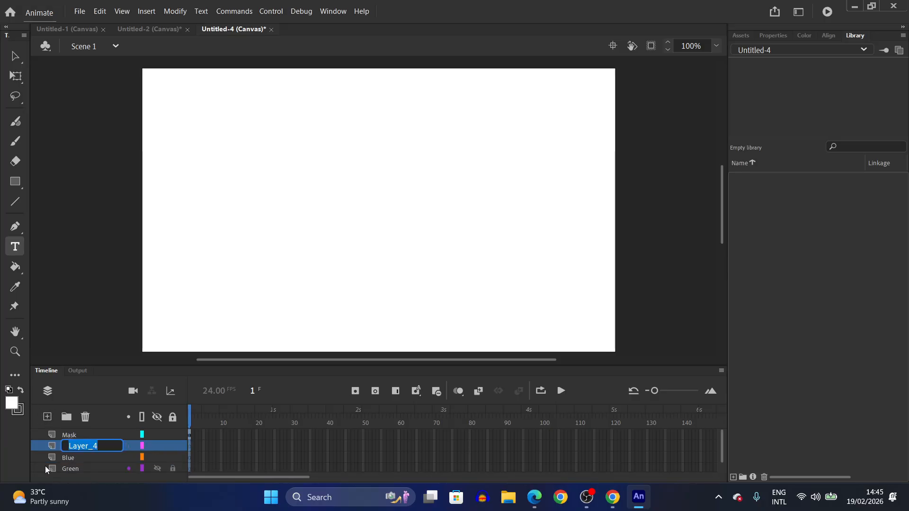
text(Yello)
key(Return)
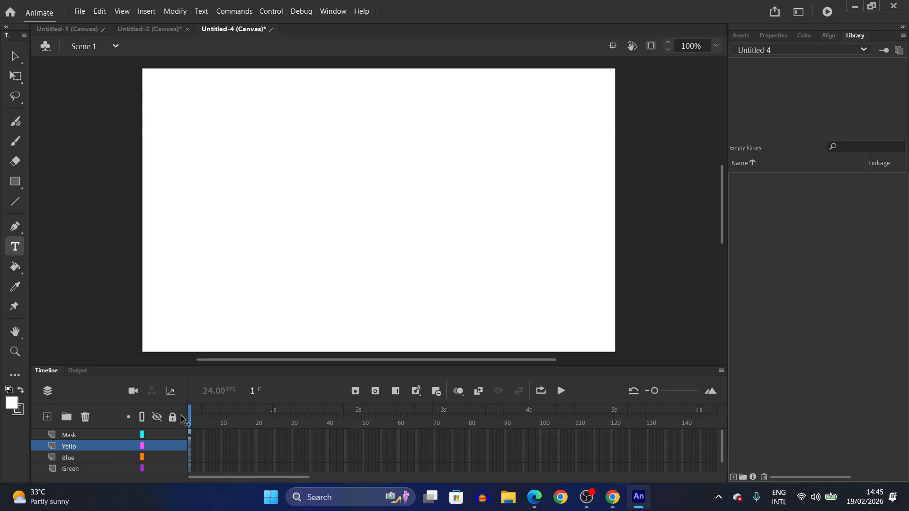
- Change the fill colour of the "Run to Jesus" text on the Mask layer to black
click(188, 434)
click(188, 434)
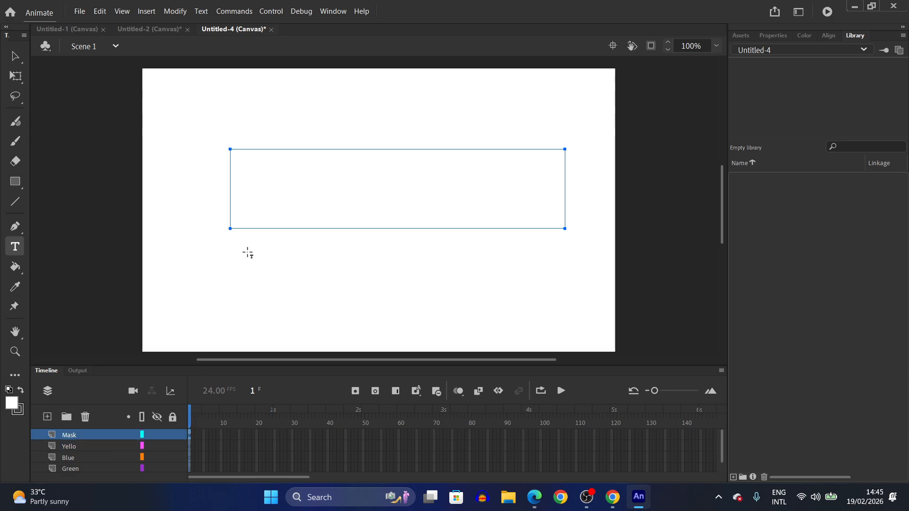
click(259, 219)
key(ctrl+a)
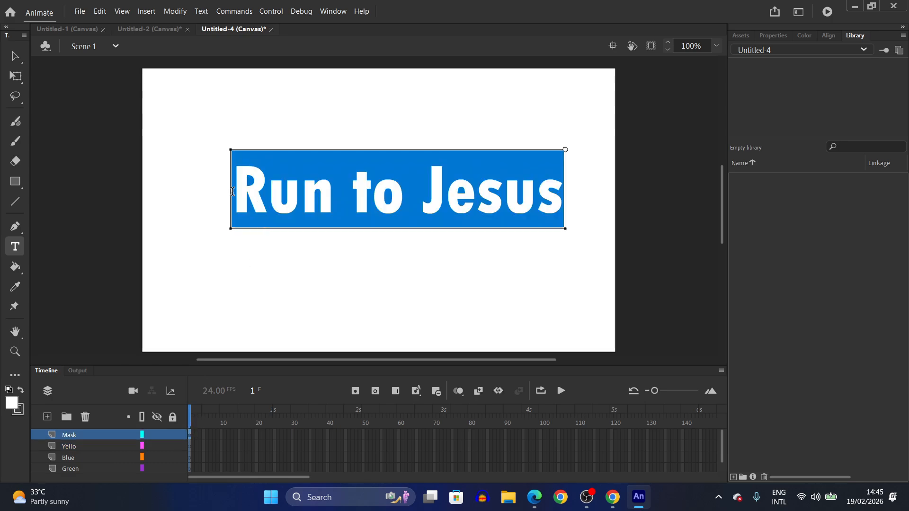
click(20, 57)
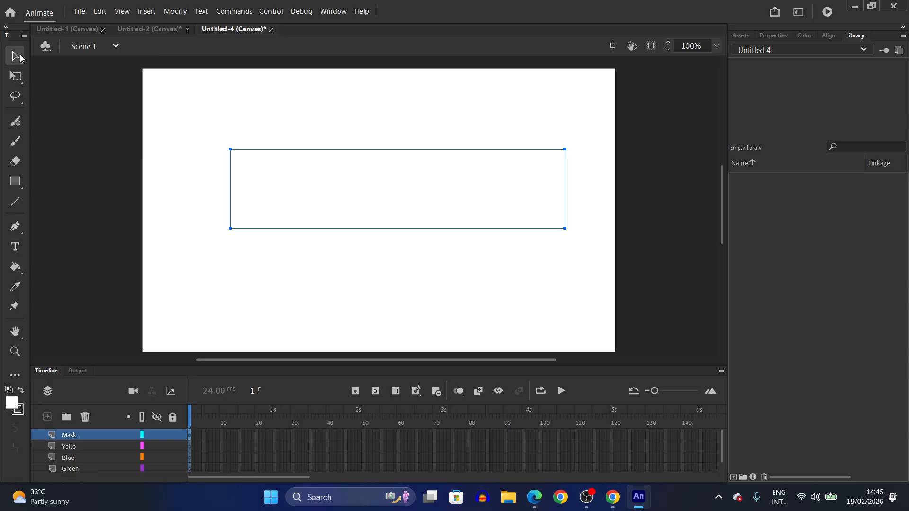
click(769, 37)
click(748, 319)
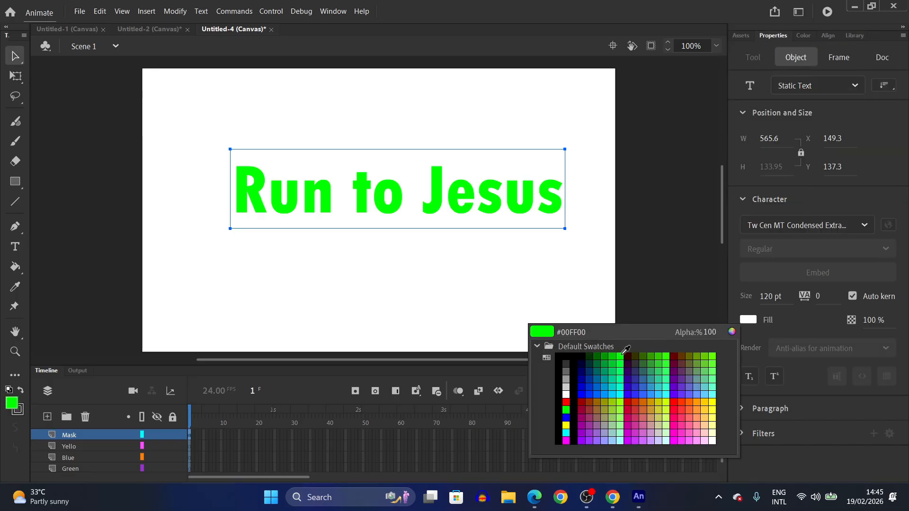
click(574, 360)
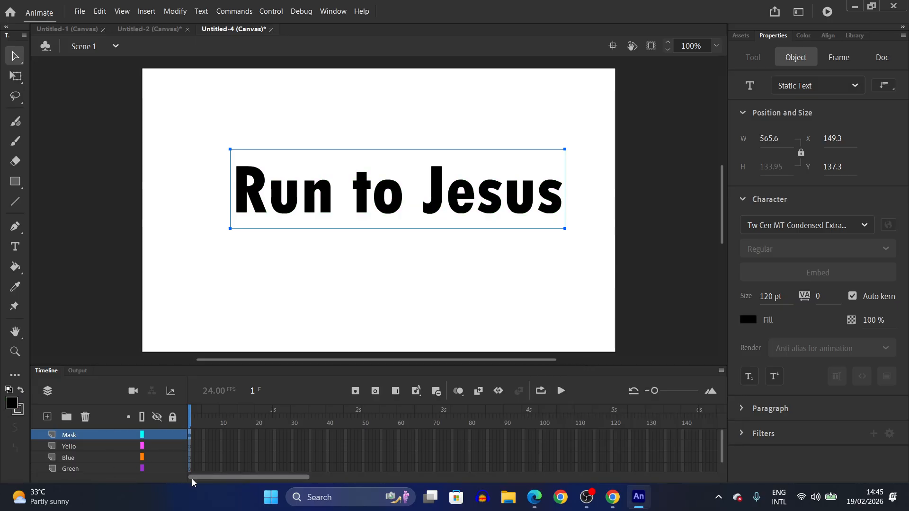
- Try extending the empty Green layer to frame 25 and undo the inserted frames
click(189, 445)
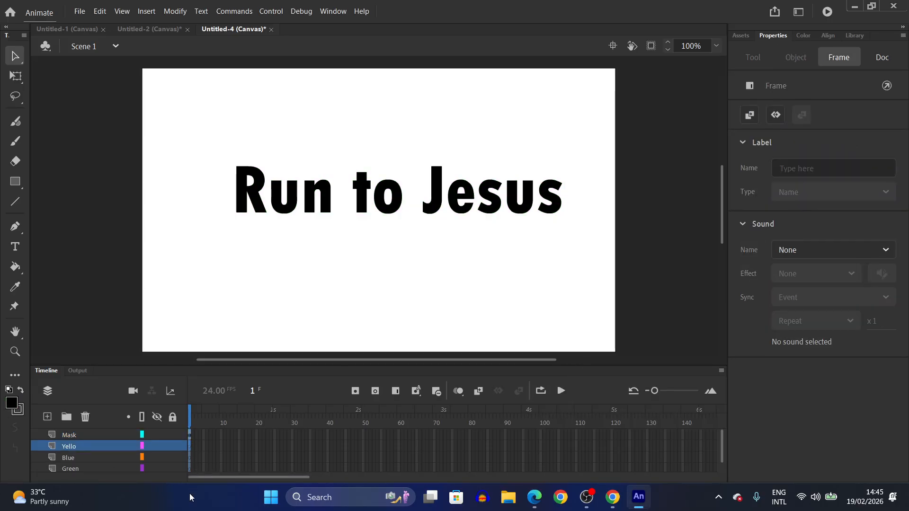
click(189, 467)
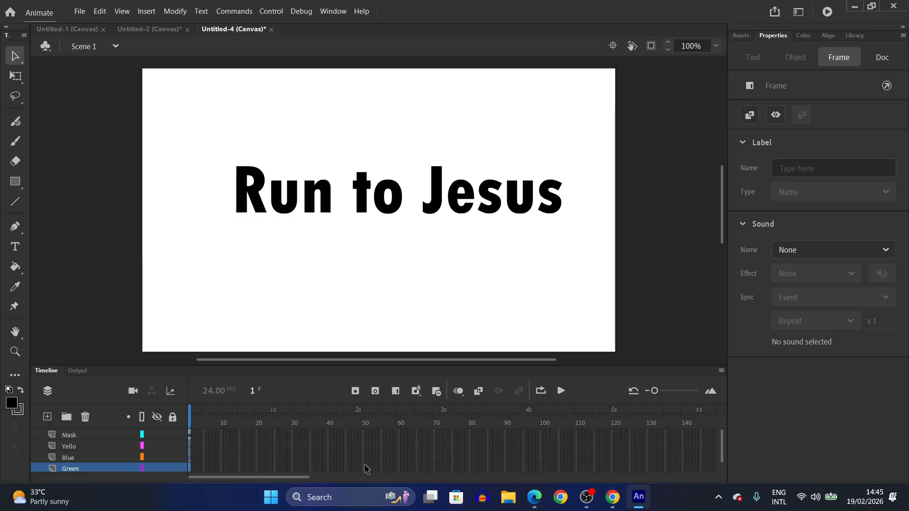
click(276, 469)
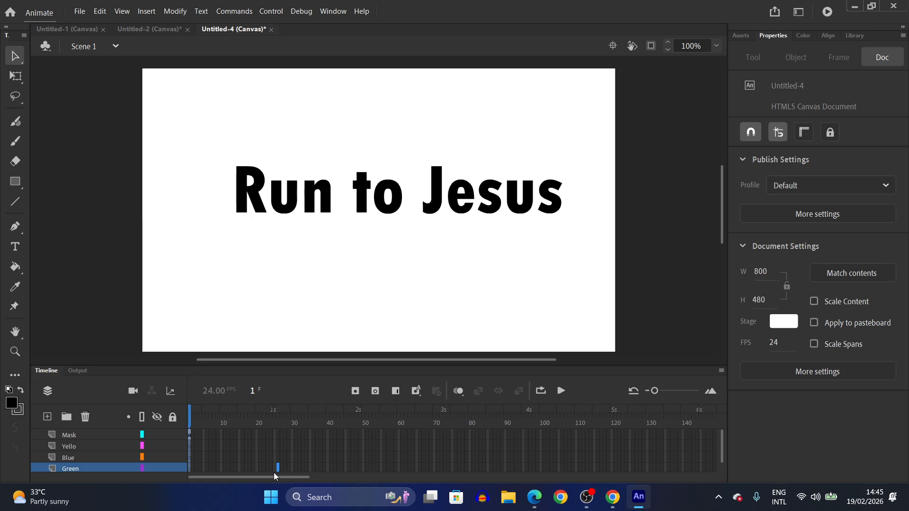
right_click(275, 470)
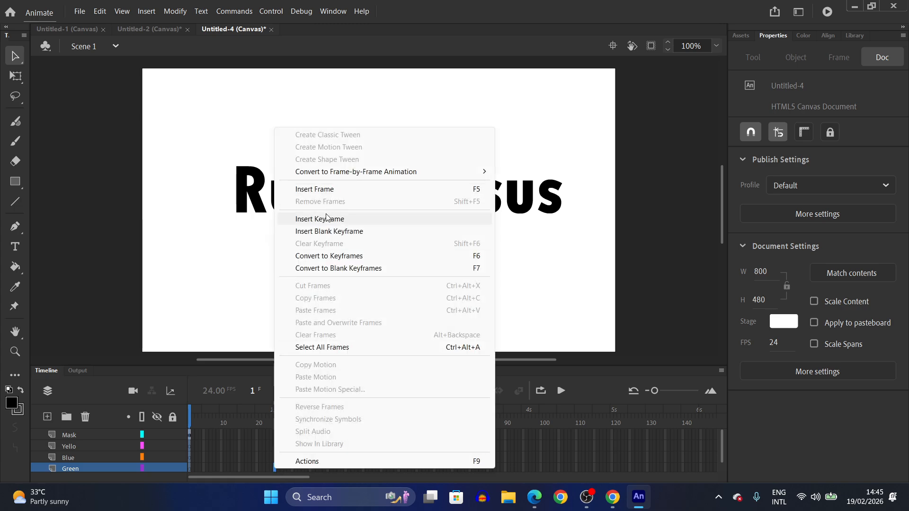
click(320, 192)
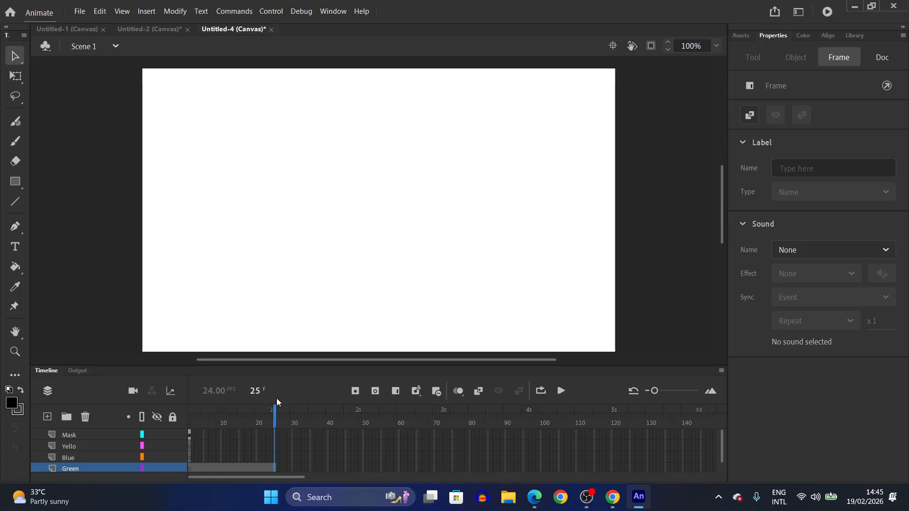
key(Return)
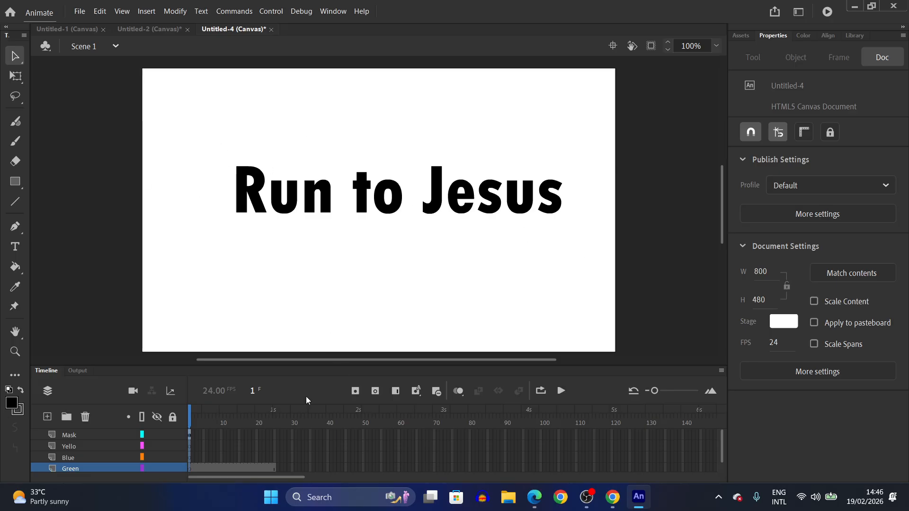
key(ctrl+z)
key(ctrl+z)
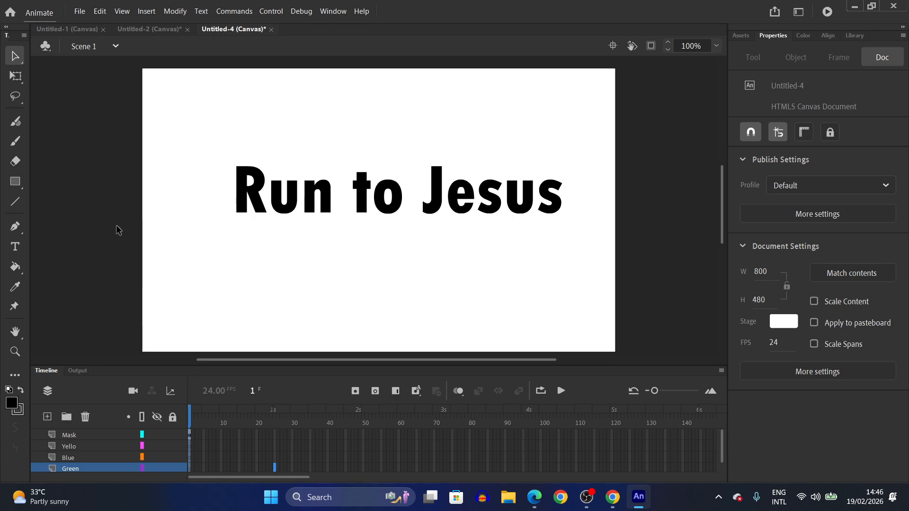
- Draw a lime-green filled rectangle on the Green layer at frame 1, covering the whole "Run to Jesus" text
click(17, 182)
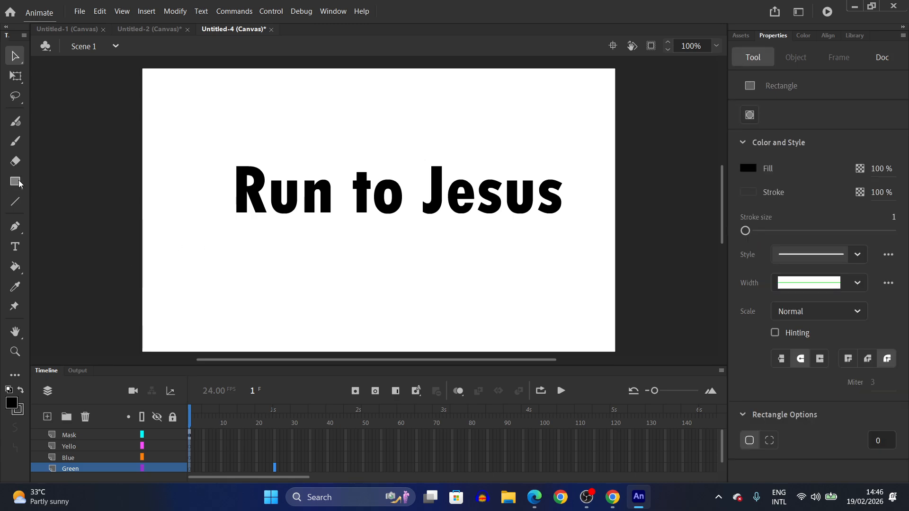
click(18, 182)
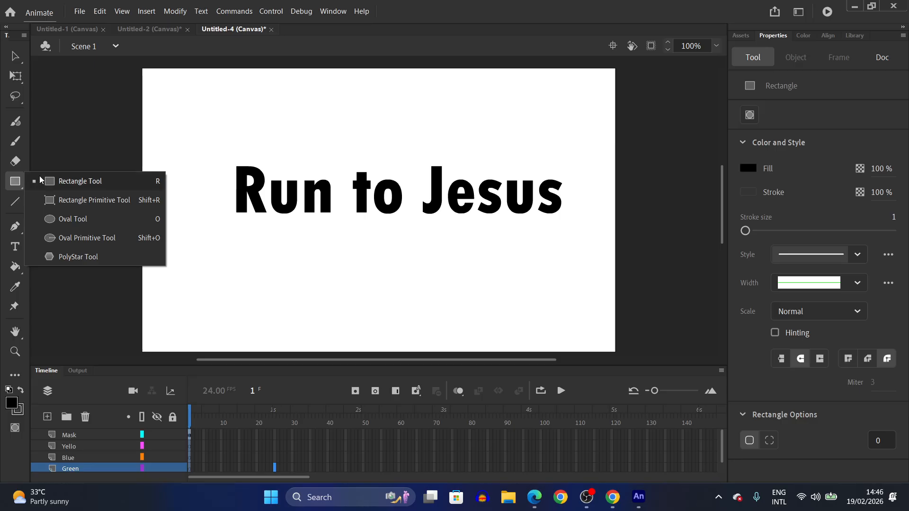
click(55, 182)
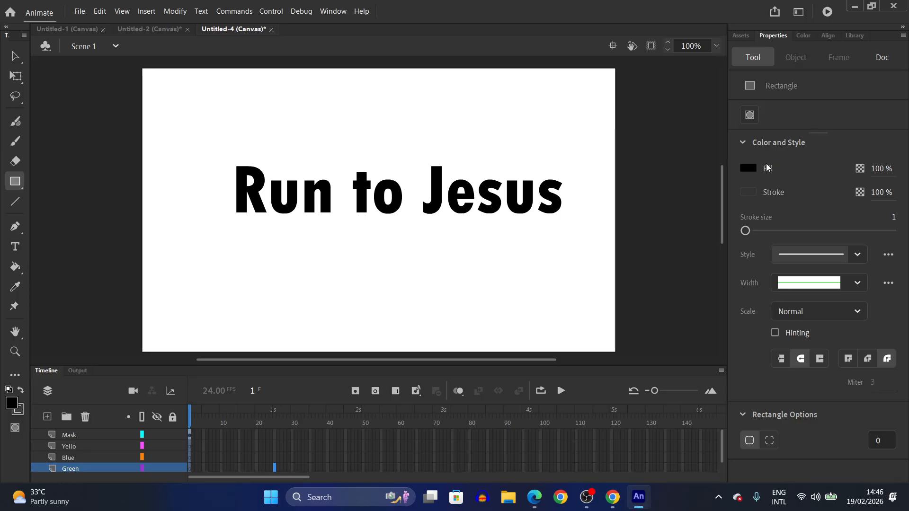
click(749, 169)
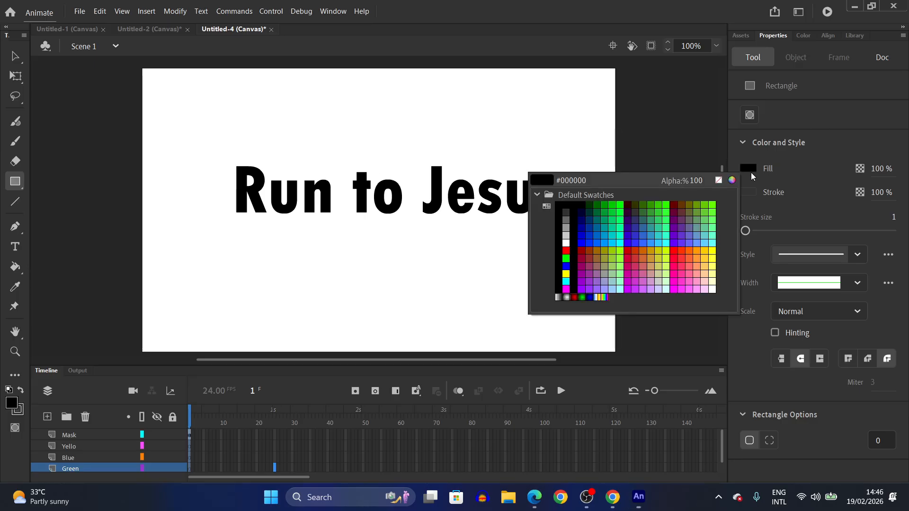
click(625, 248)
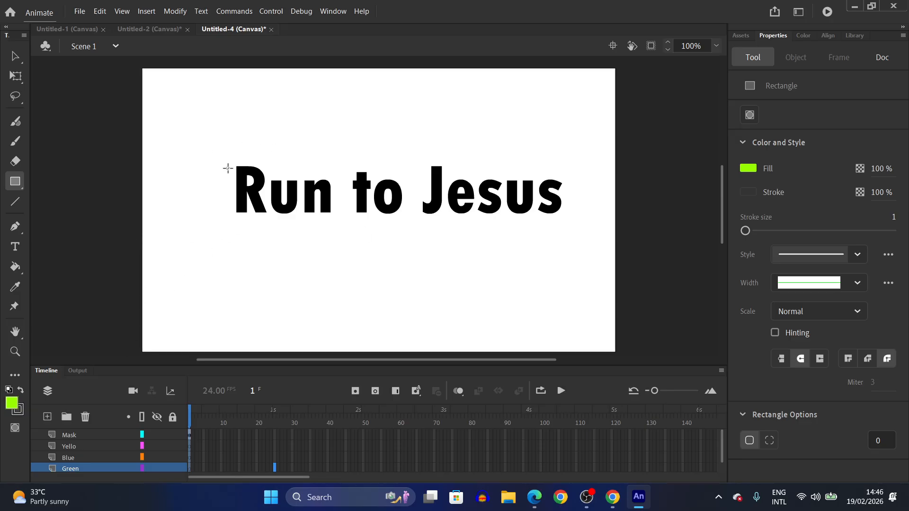
drag(228, 159, 573, 226)
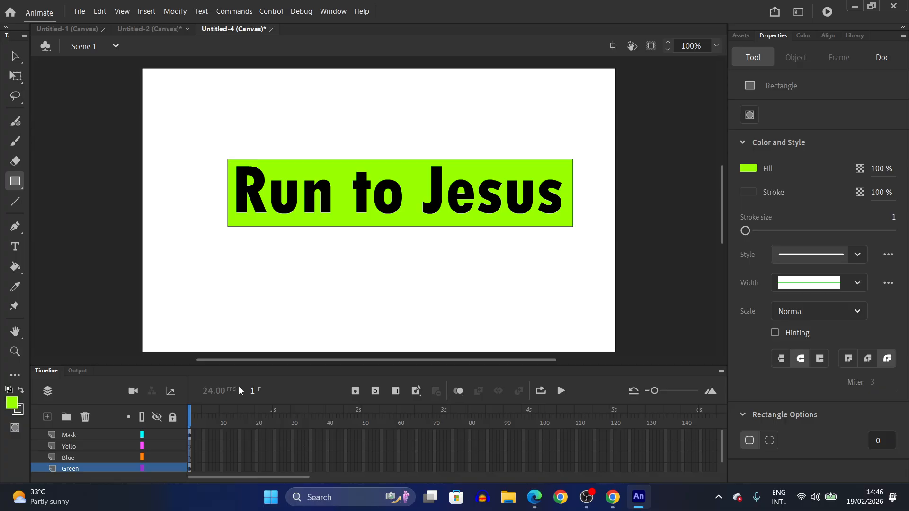
- Turn the Mask layer into a mask and nest Green directly beneath it, checking the masked text by briefly locking Green
click(77, 436)
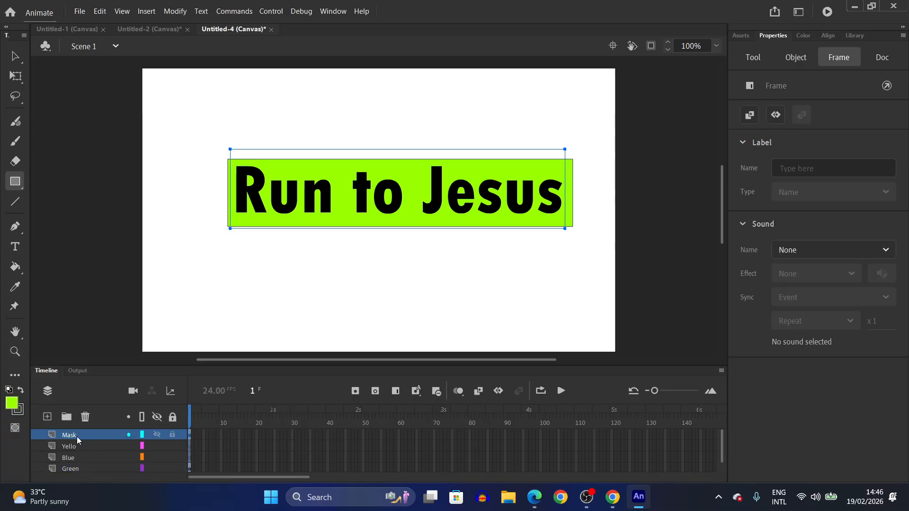
right_click(76, 436)
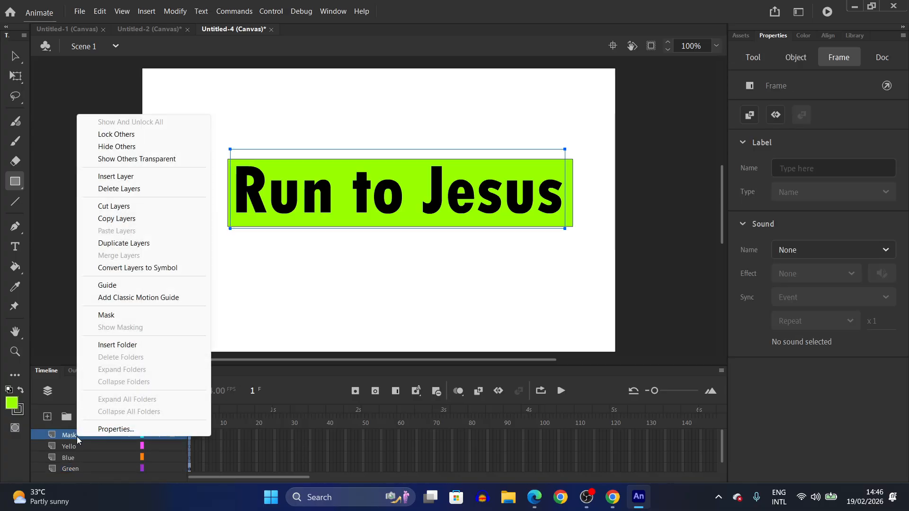
click(106, 315)
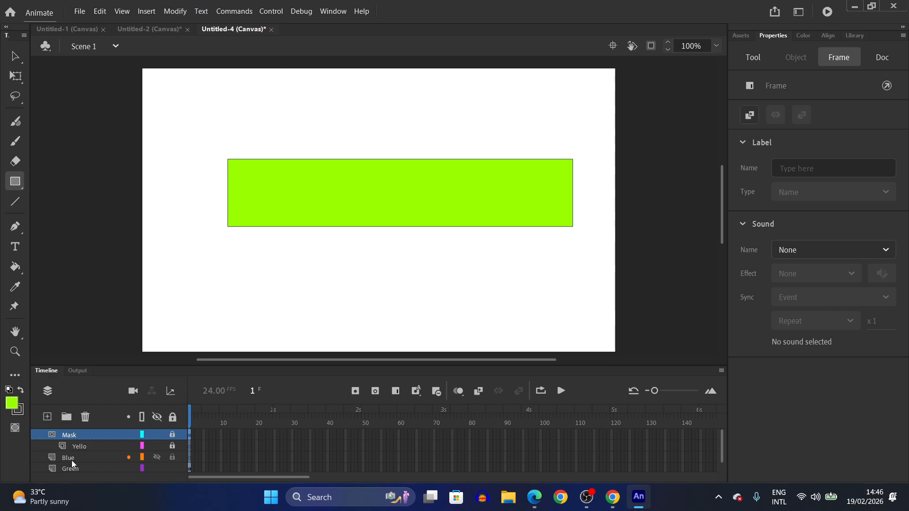
drag(68, 471, 79, 433)
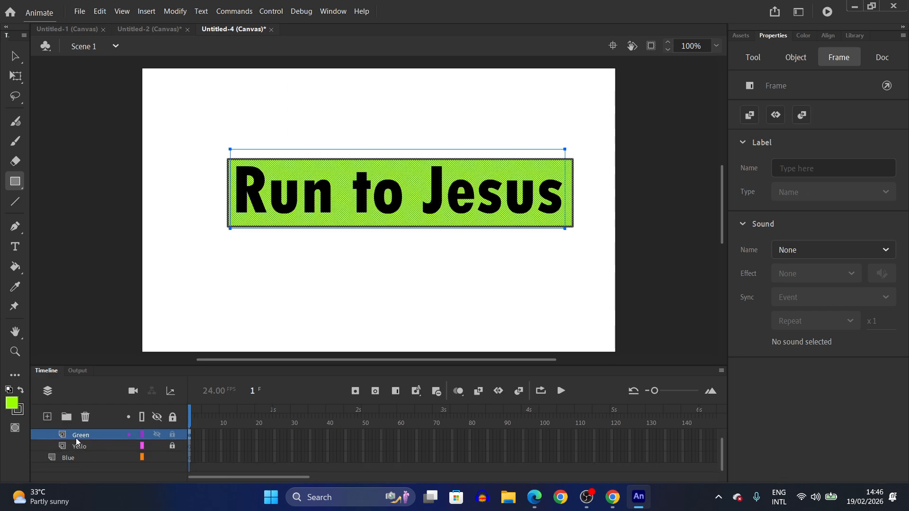
scroll(81, 379, up, 1)
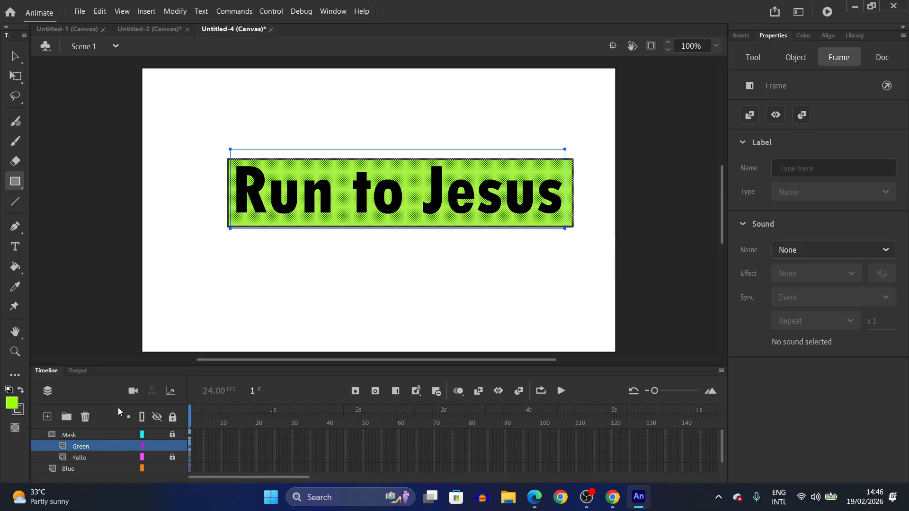
click(173, 447)
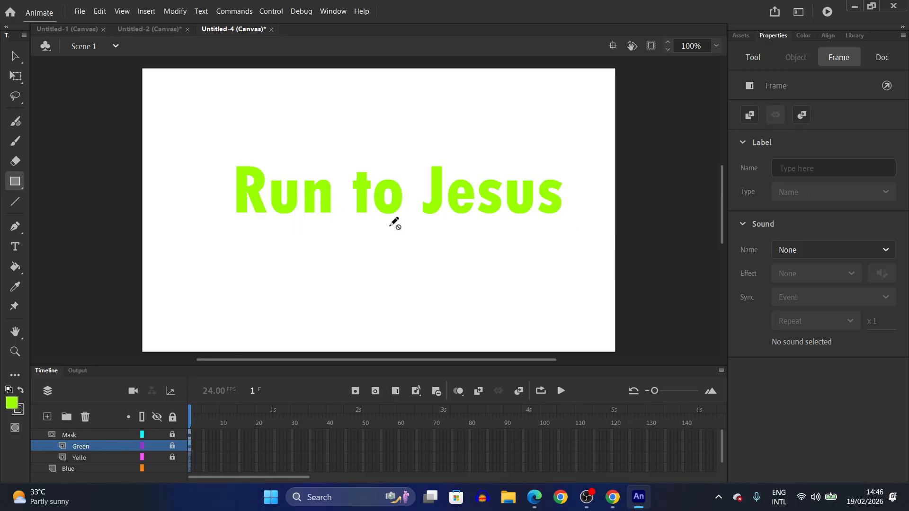
click(173, 447)
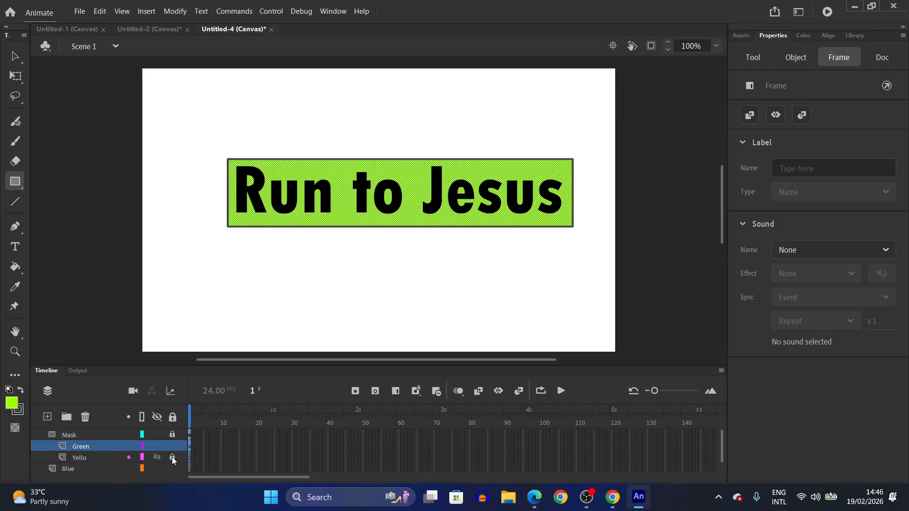
- Turn off masking on the Mask layer to release Green and Yello as normal layers, and select the Yello layer
click(77, 458)
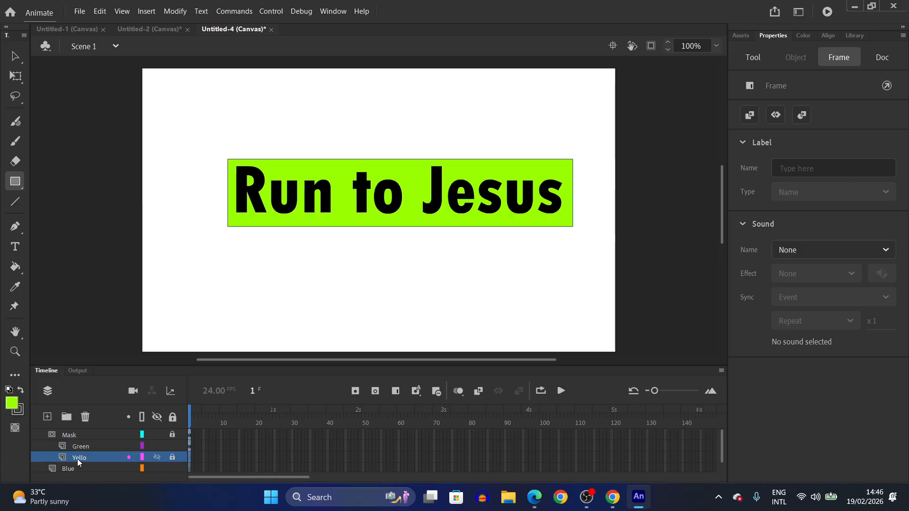
right_click(84, 458)
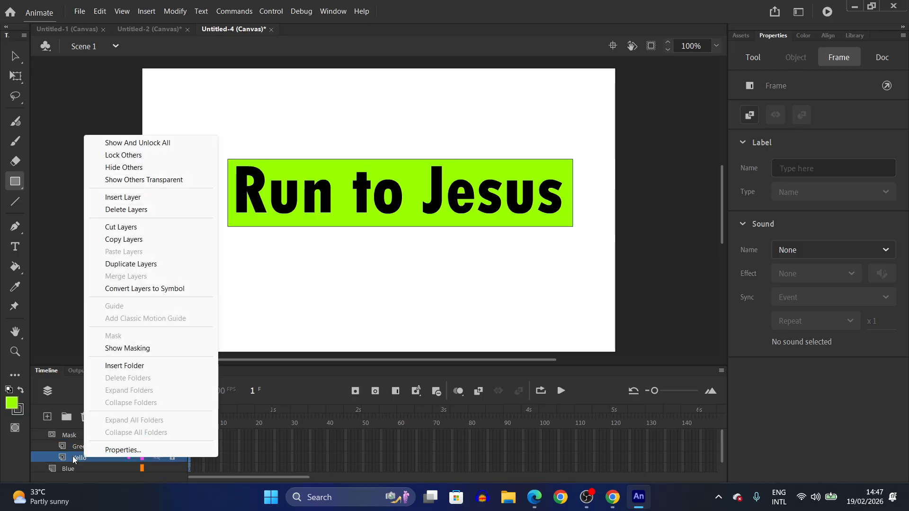
click(72, 456)
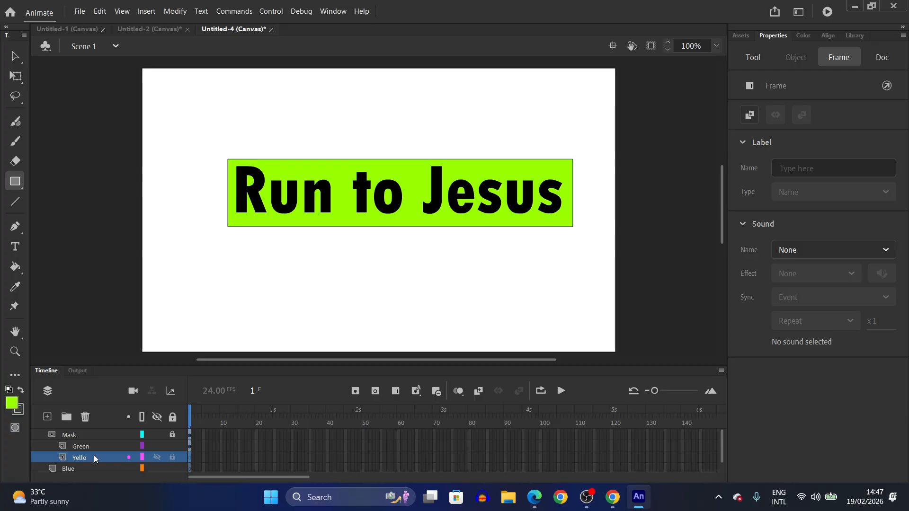
right_click(76, 434)
click(105, 313)
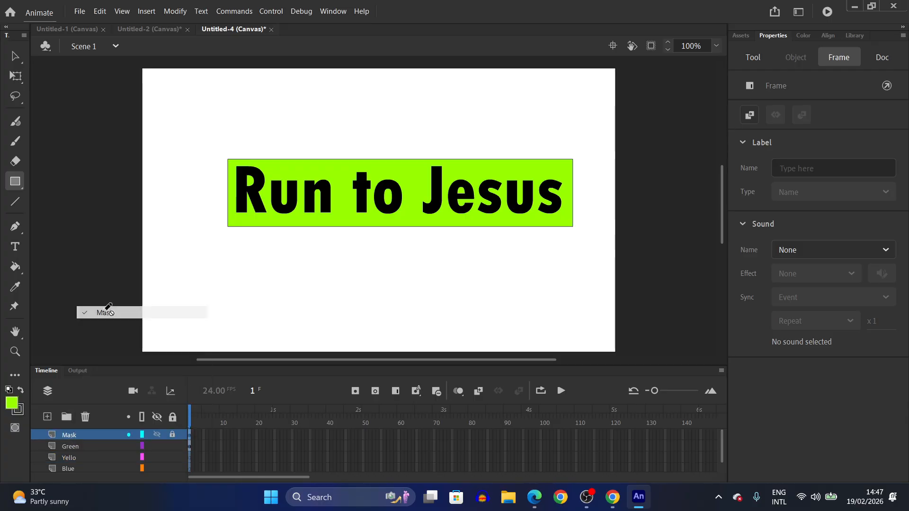
click(63, 459)
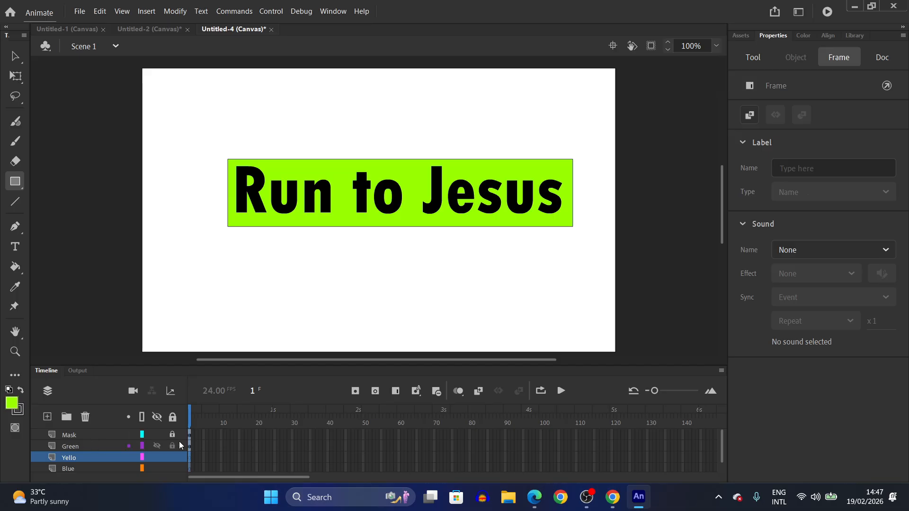
- Extend the Green layer to frame 25 by inserting frames
click(274, 445)
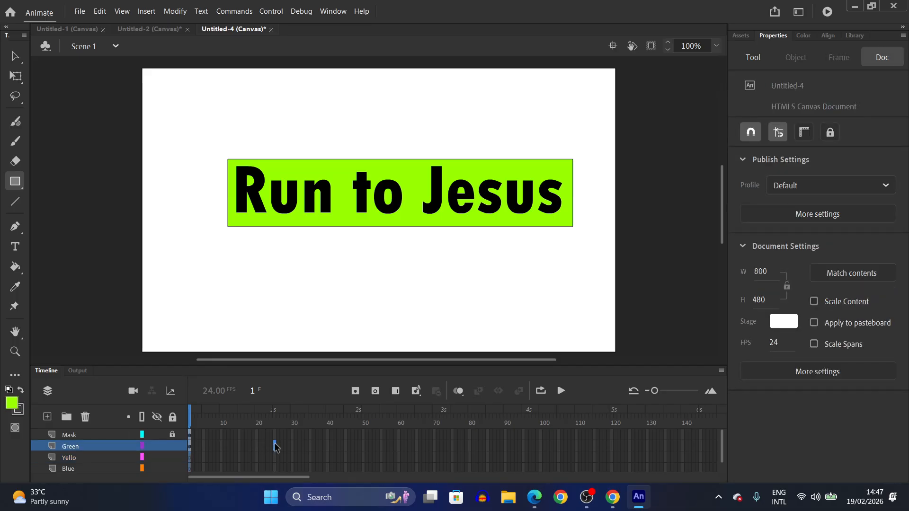
right_click(275, 445)
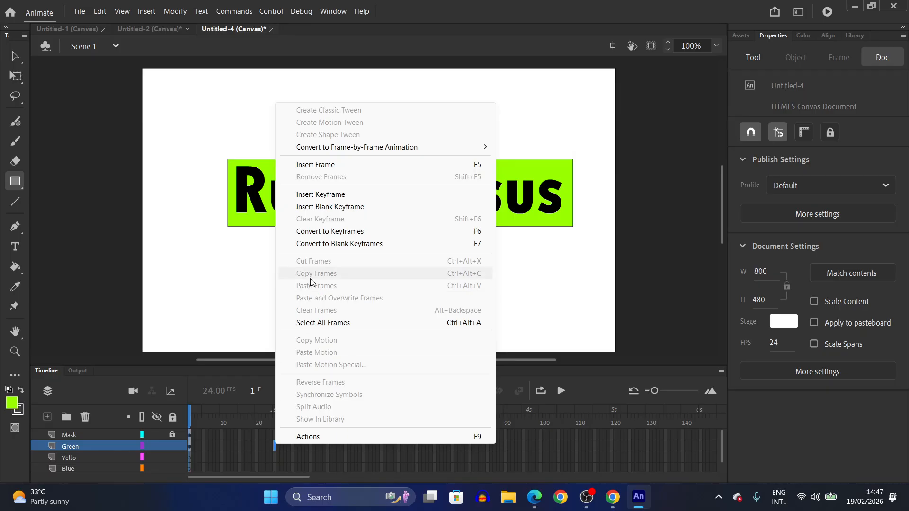
click(320, 164)
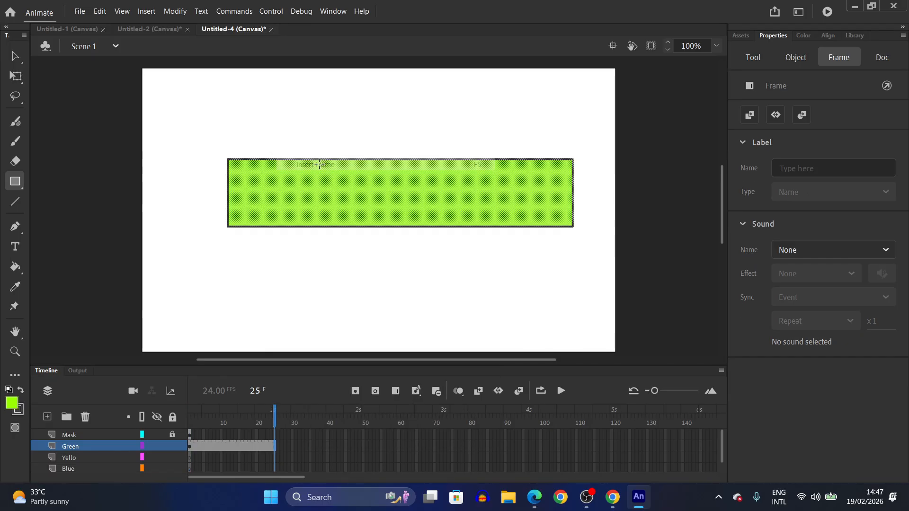
drag(275, 422, 168, 430)
click(278, 447)
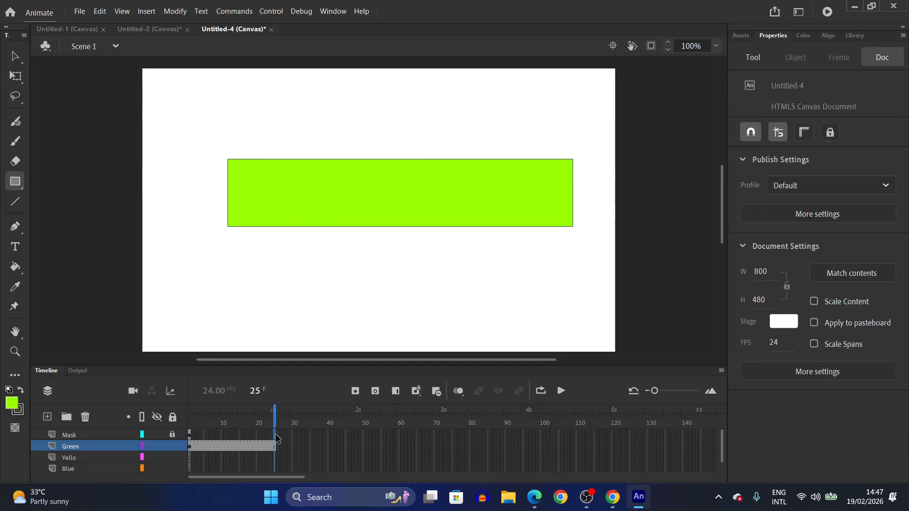
- Extend the Mask layer with inserted frames to frame 25, matching the Green layer
click(276, 435)
right_click(276, 435)
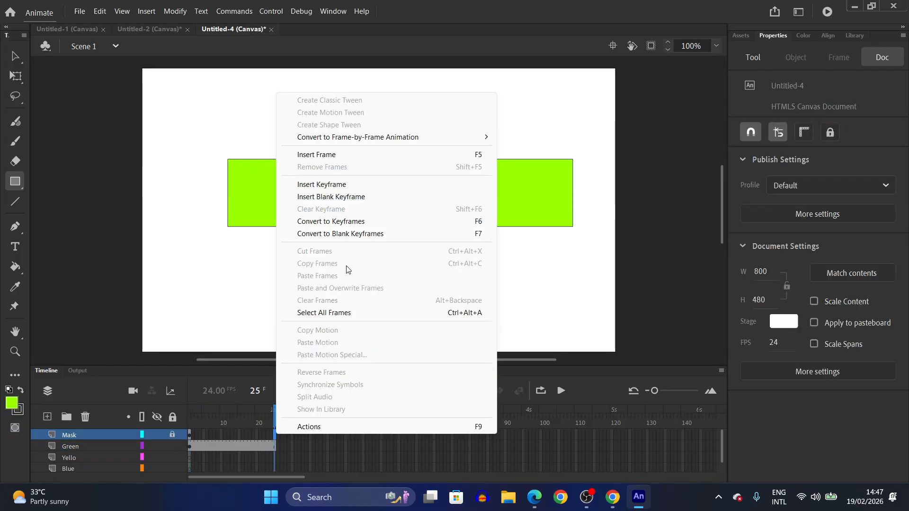
click(318, 155)
drag(277, 414, 275, 435)
click(278, 439)
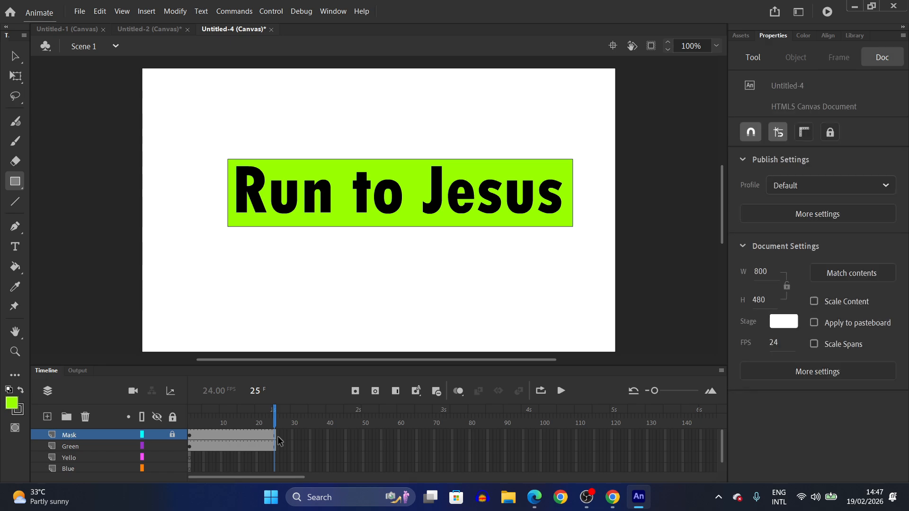
- Set the Rectangle tool's fill to yellow #FFFF33 and try to draw at frame 25 of the Yello layer
click(276, 460)
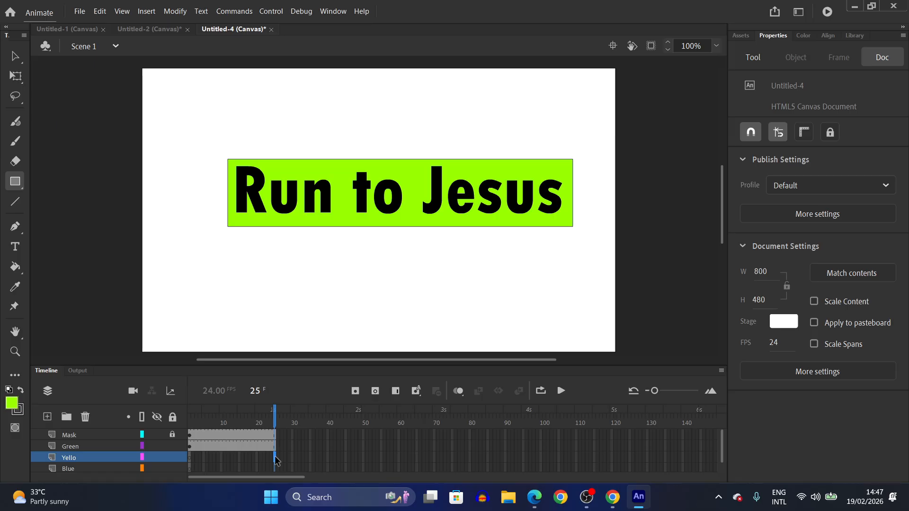
click(18, 186)
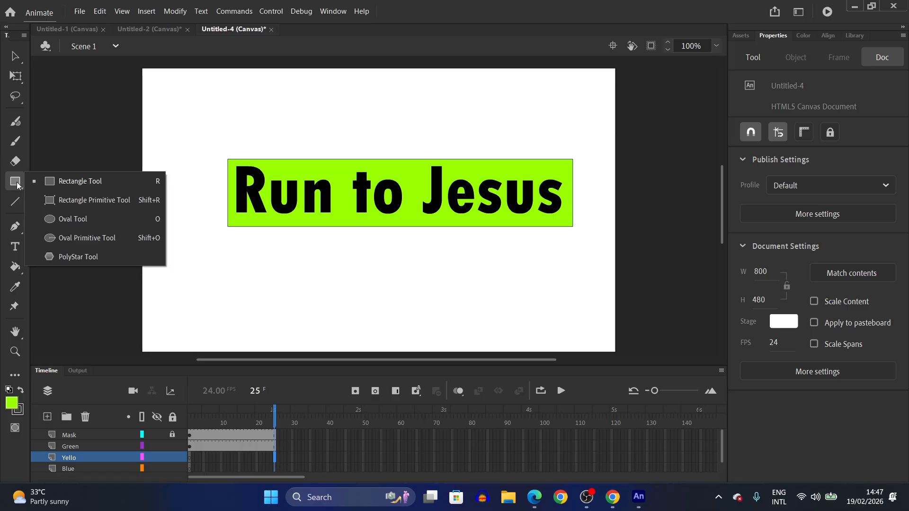
click(55, 182)
click(751, 58)
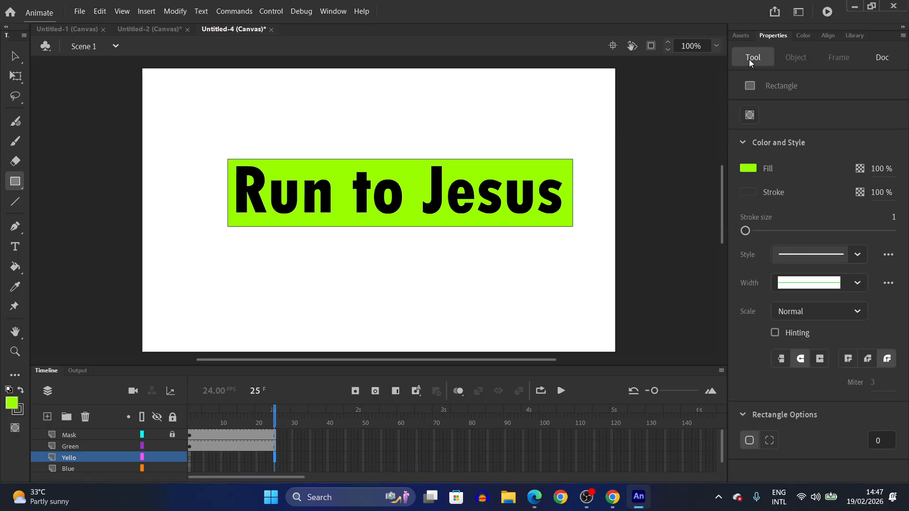
click(748, 170)
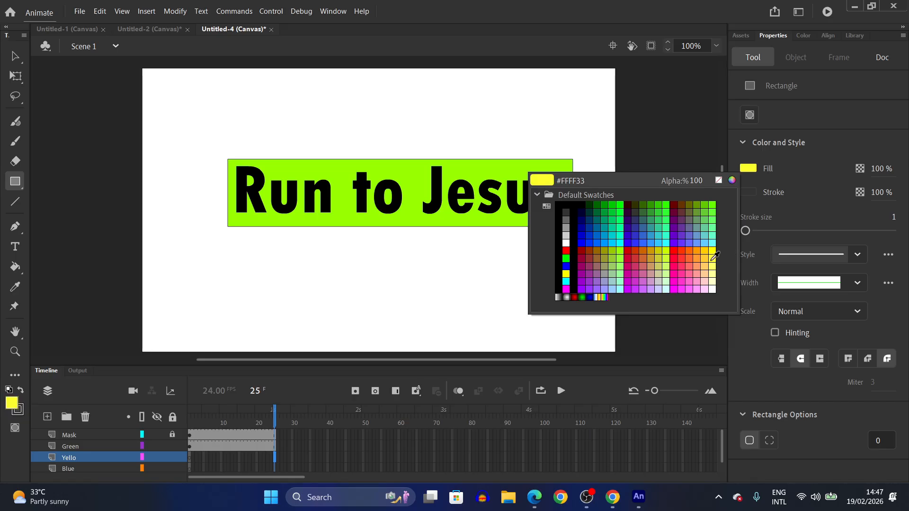
click(712, 260)
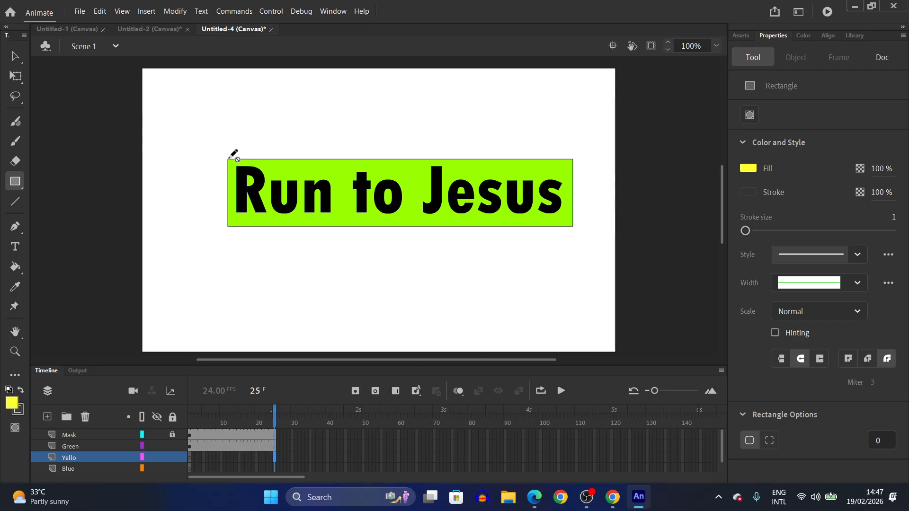
click(230, 157)
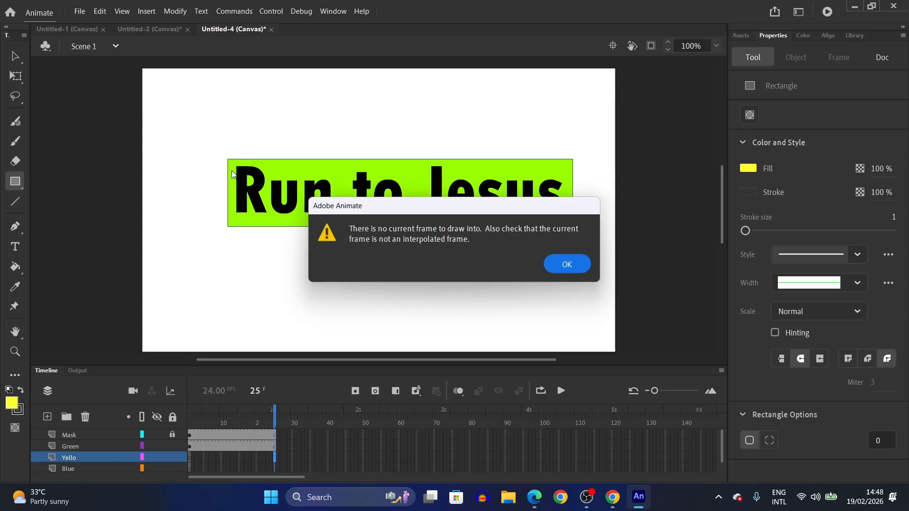
click(569, 269)
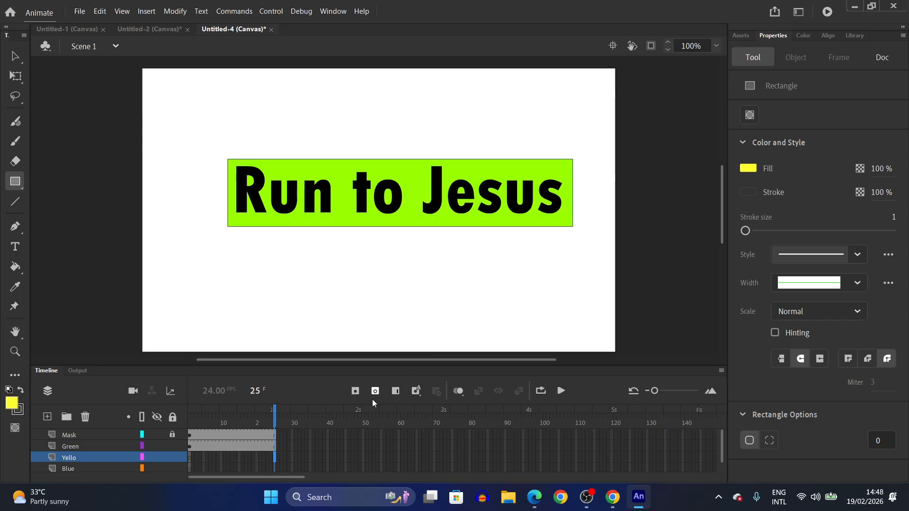
- Insert frames up to frame 25 on the Yello layer and draw a yellow rectangle covering the whole "Run to Jesus" text
right_click(275, 457)
click(325, 183)
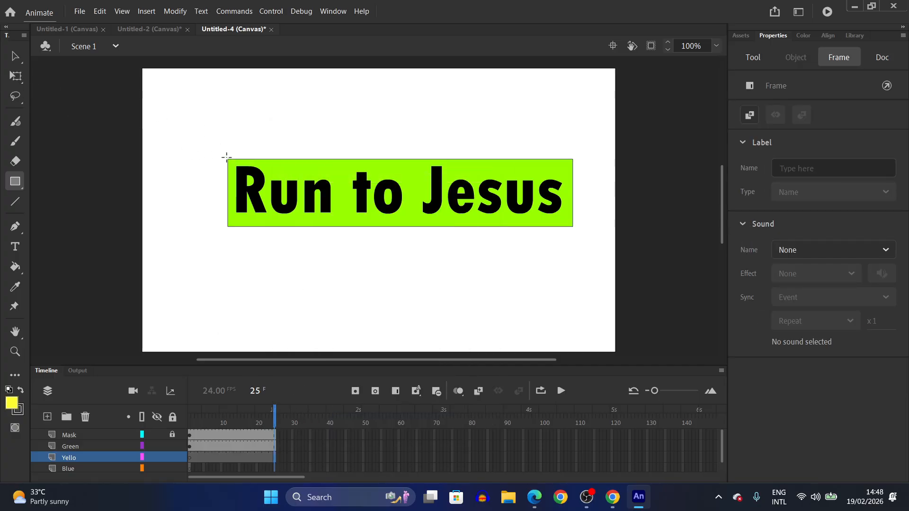
drag(228, 227, 574, 228)
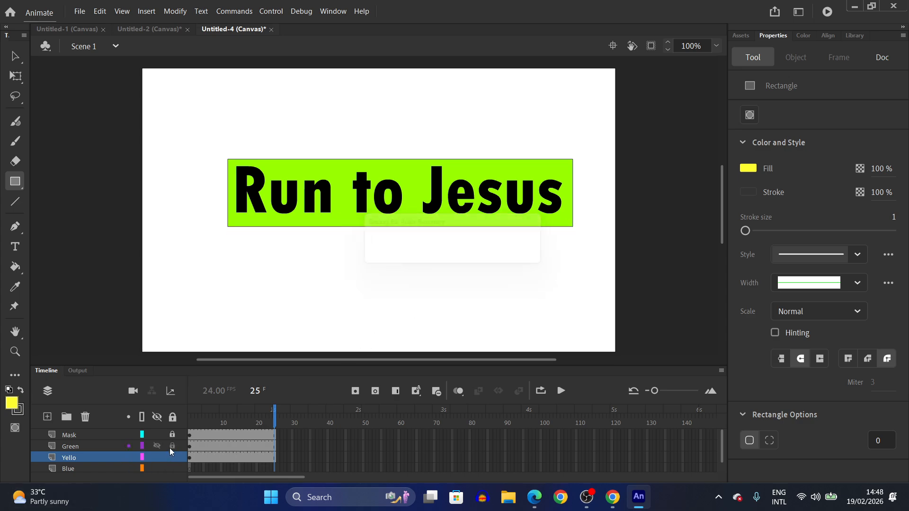
- Hide the Green layer and move the Yello layer's frame span so it starts at frame 25
click(157, 445)
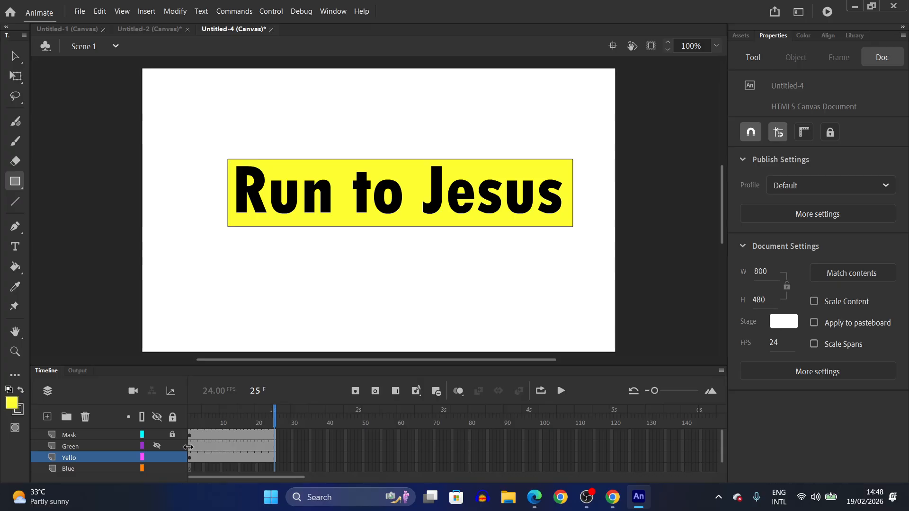
click(15, 57)
drag(220, 457, 308, 457)
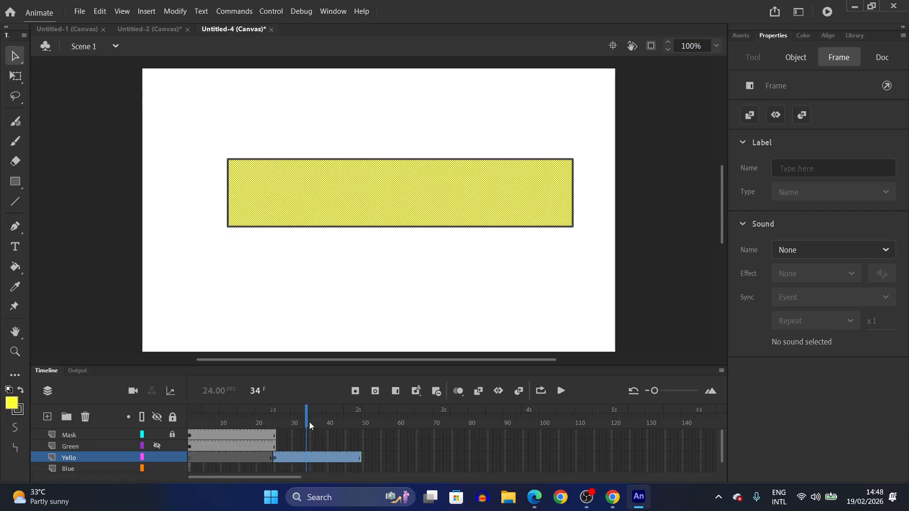
- Stretch the Mask layer's frames to frame 49 to match the end of the Yello span
drag(303, 424, 276, 429)
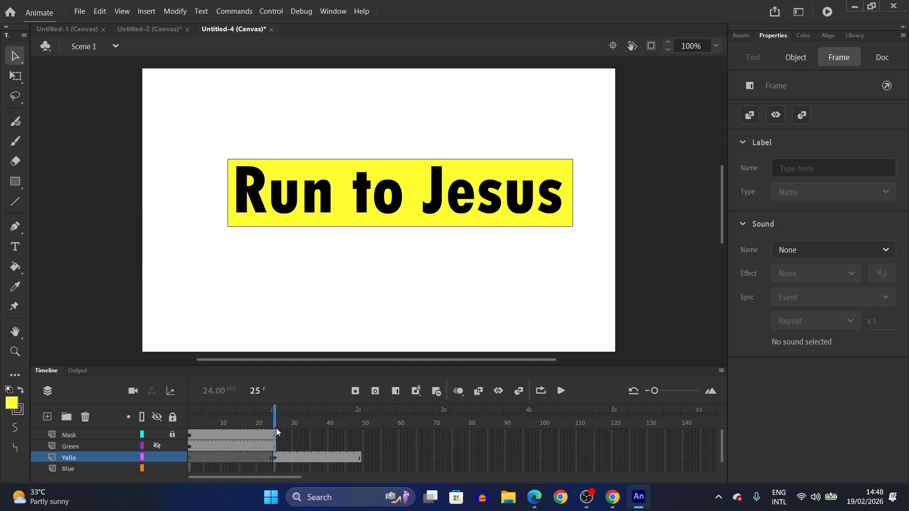
drag(274, 435, 360, 435)
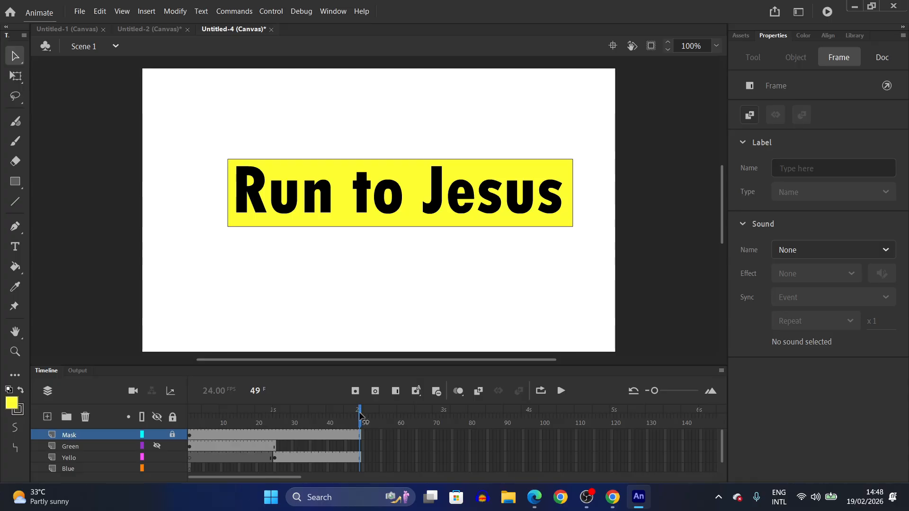
click(321, 417)
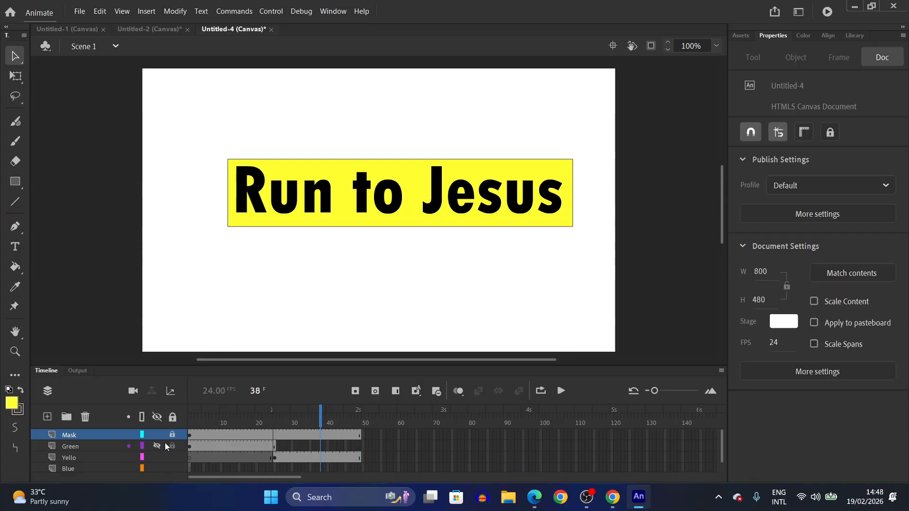
- Compare the green and yellow rectangles around frame 25 by switching the visibility of the Green and Yello layers
click(157, 456)
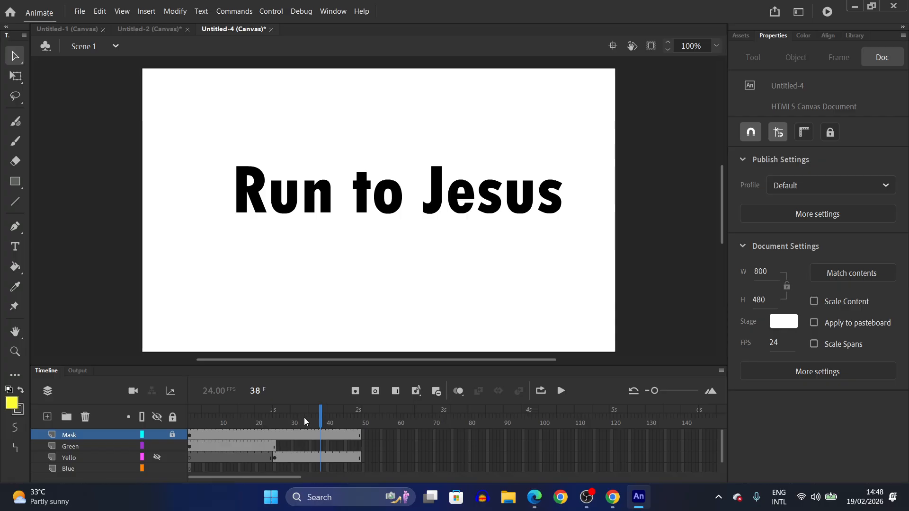
drag(322, 415, 276, 431)
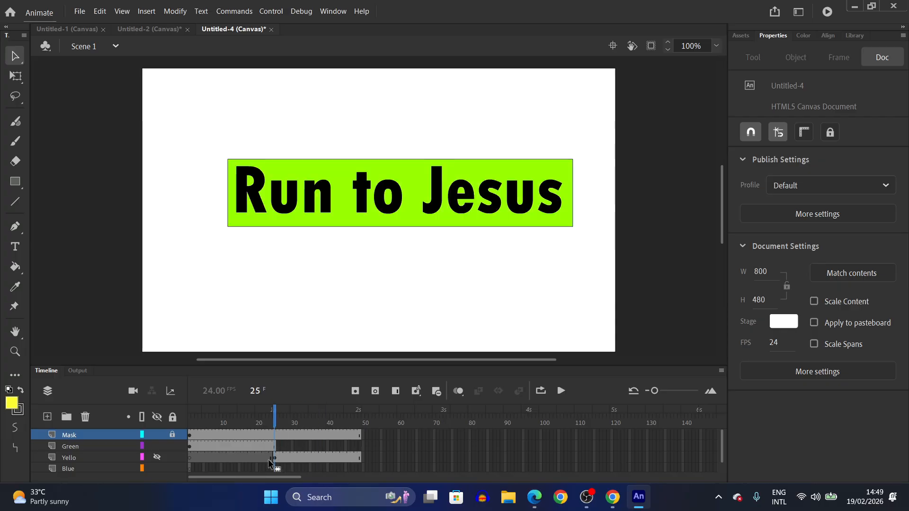
click(157, 446)
click(157, 457)
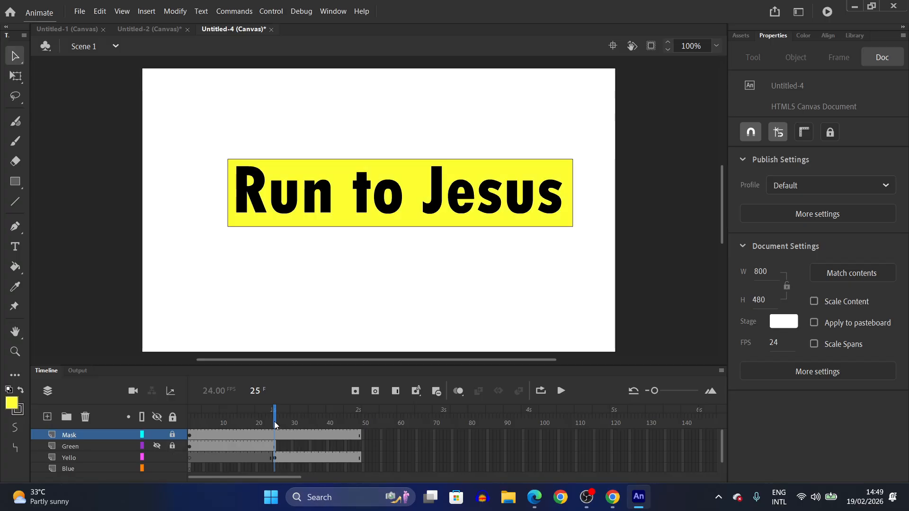
- Stretch the Green layer's frames to frame 49
drag(274, 421, 275, 446)
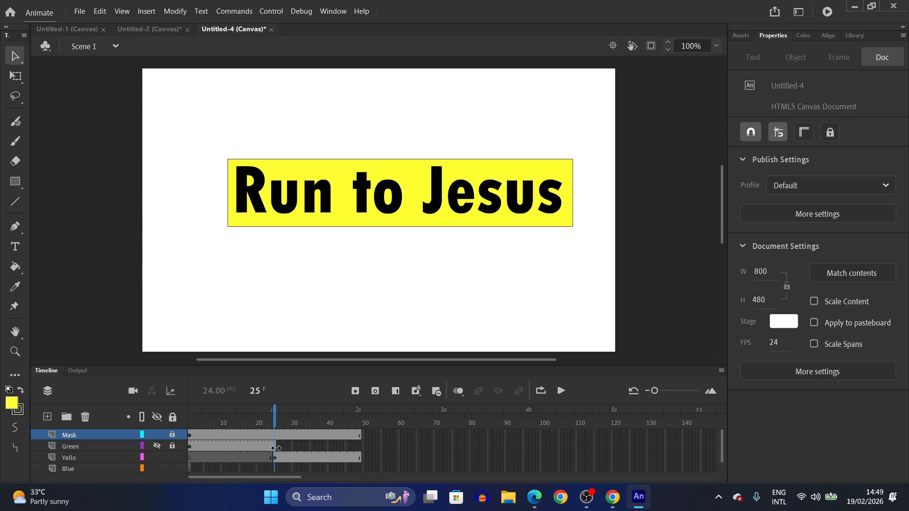
drag(276, 448, 360, 448)
click(360, 448)
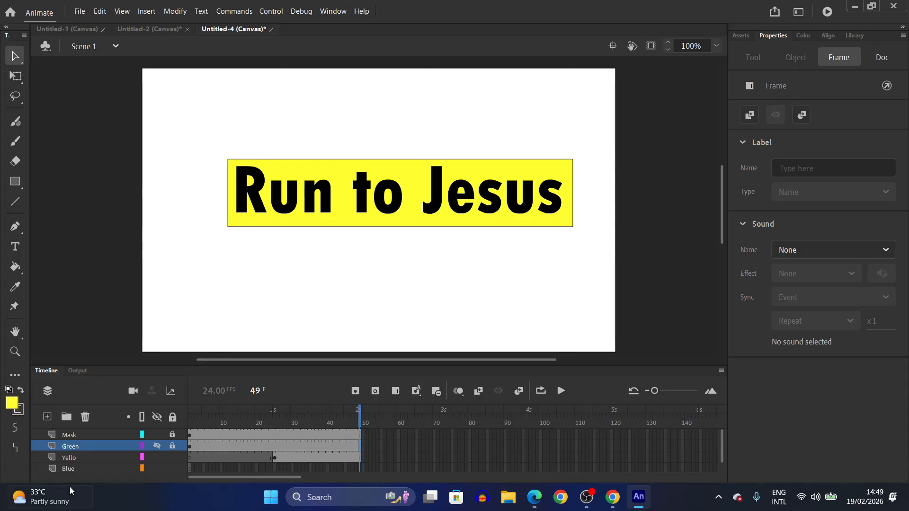
- Select the Blue layer, hide the Yello layer, and set the Rectangle tool's fill to light blue
click(69, 469)
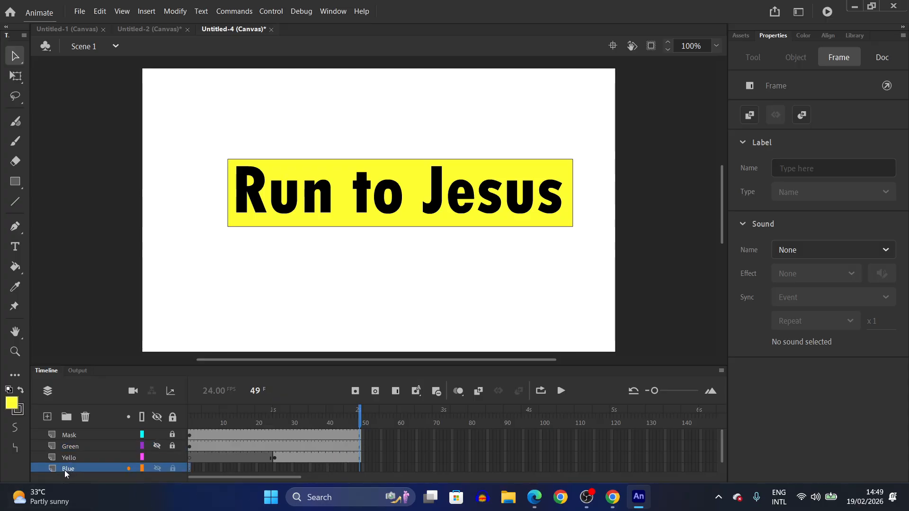
click(158, 455)
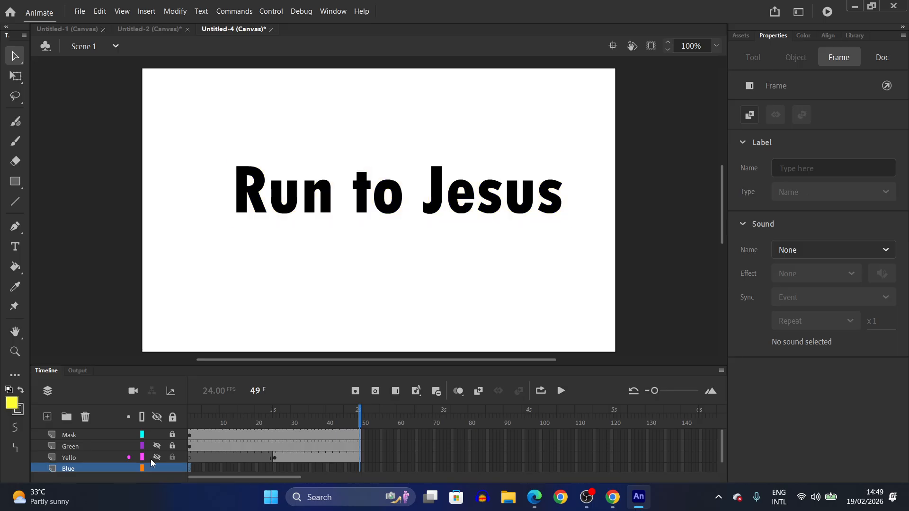
click(14, 183)
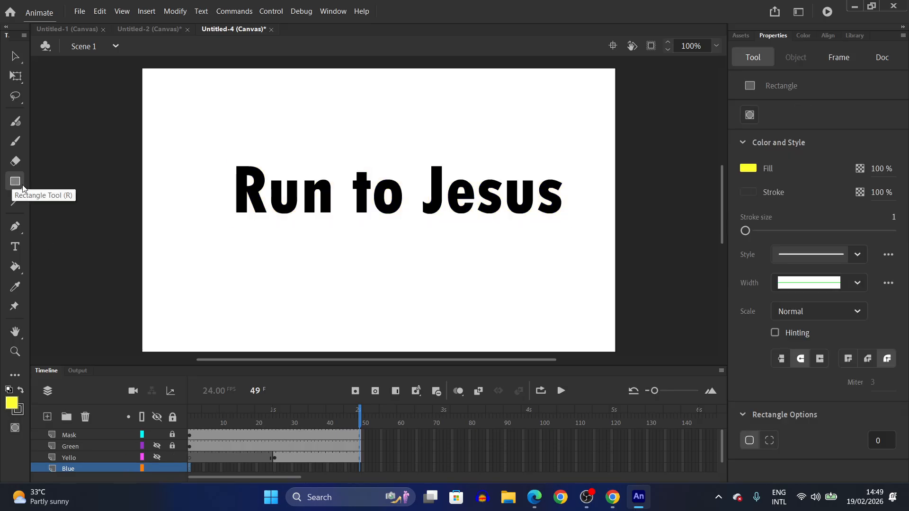
click(748, 167)
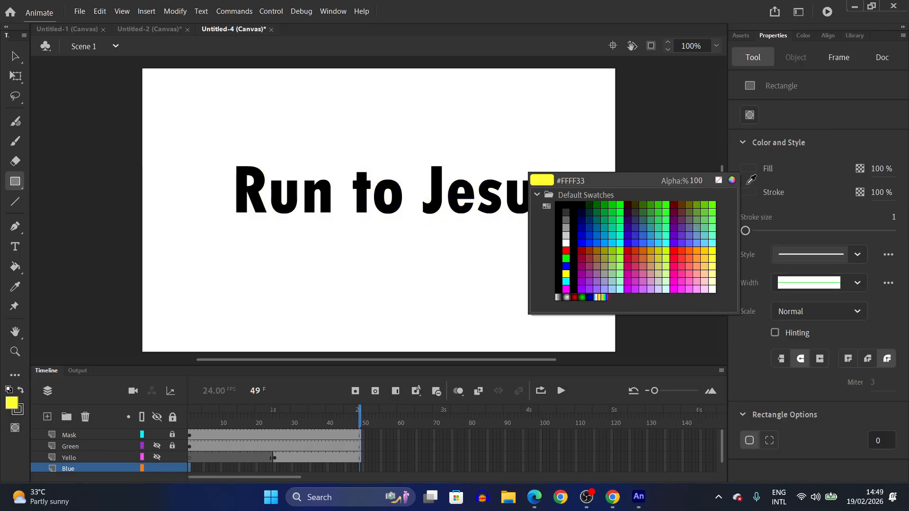
click(652, 238)
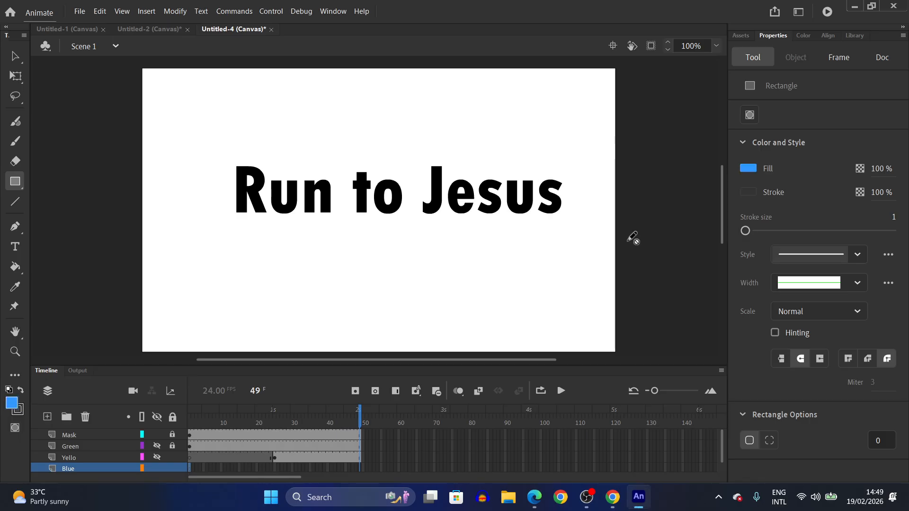
- Try to draw a blue rectangle over the text at frame 49 of the Blue layer
click(234, 166)
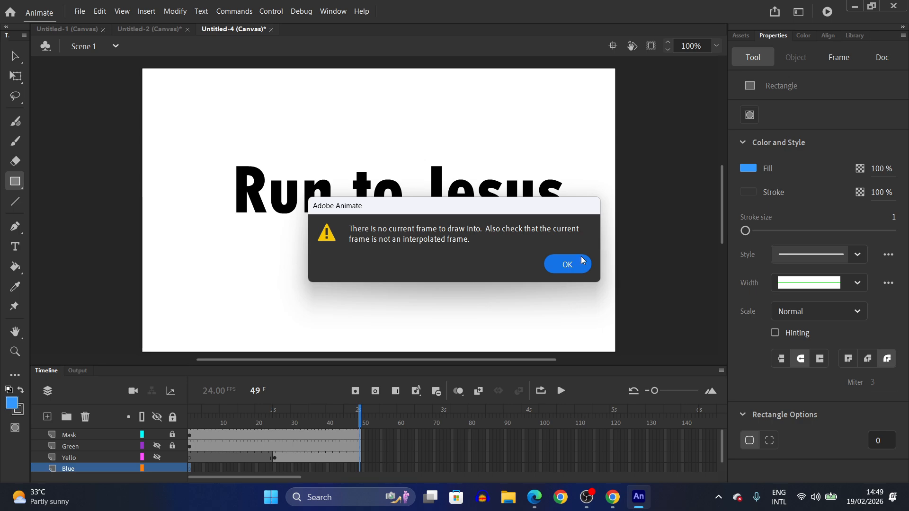
click(558, 264)
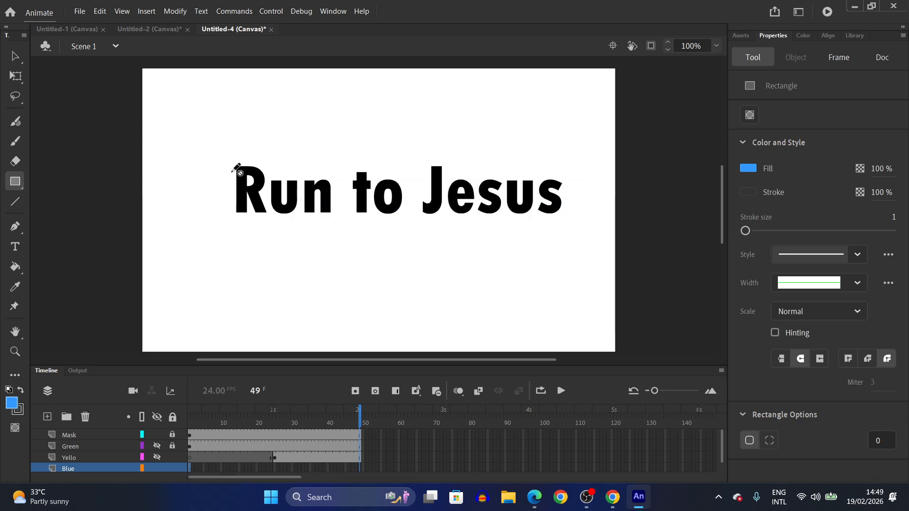
click(236, 161)
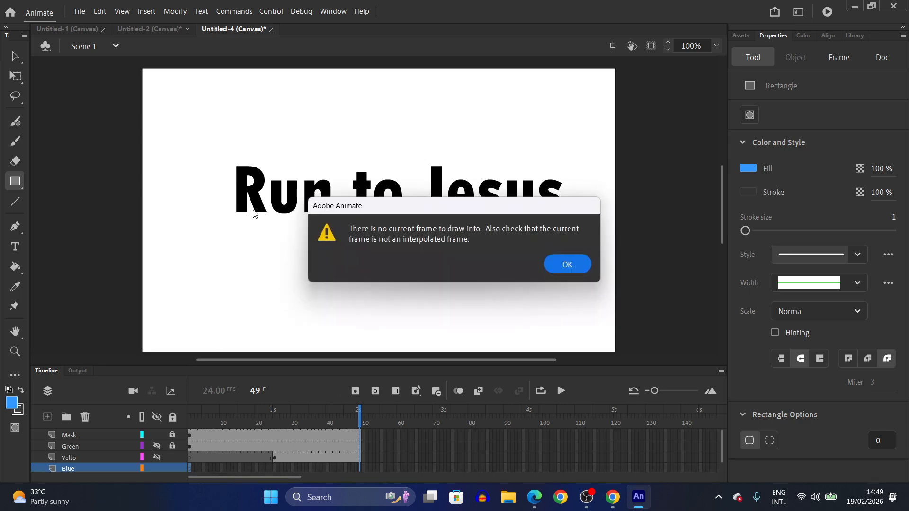
click(570, 265)
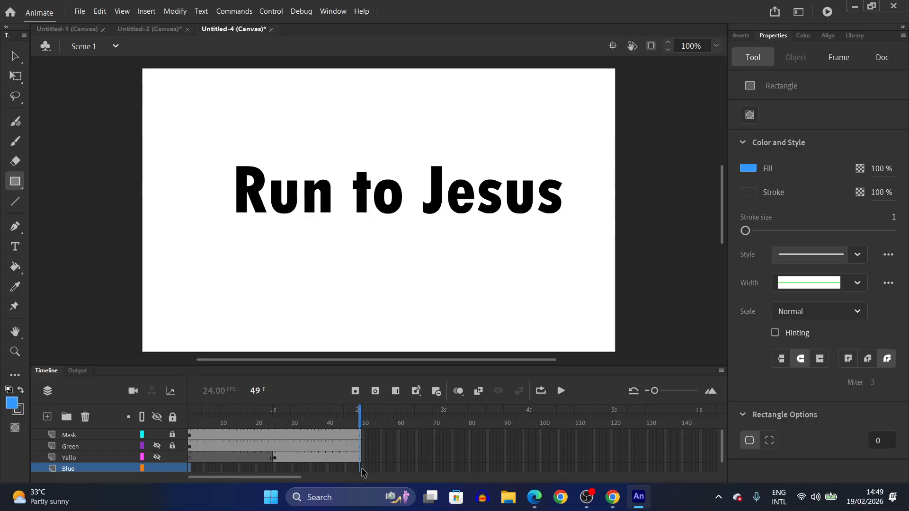
- Draw a blue rectangle over the "Run to Jesus" text at frame 1 of the Blue layer and insert frames up to frame 49
drag(361, 423, 182, 441)
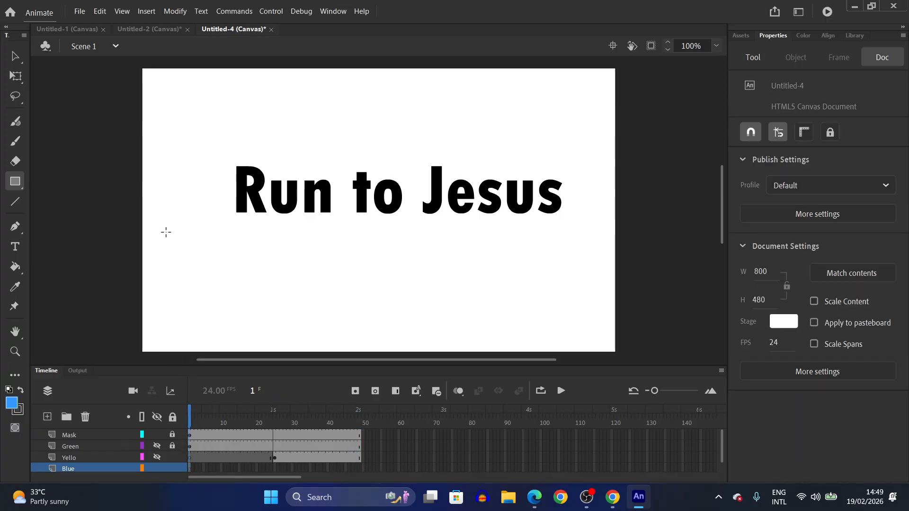
drag(222, 151, 567, 221)
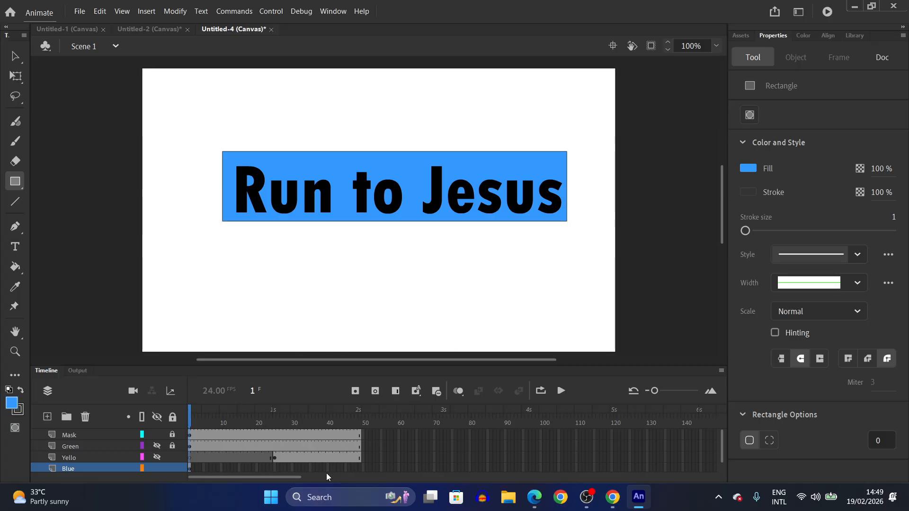
click(358, 466)
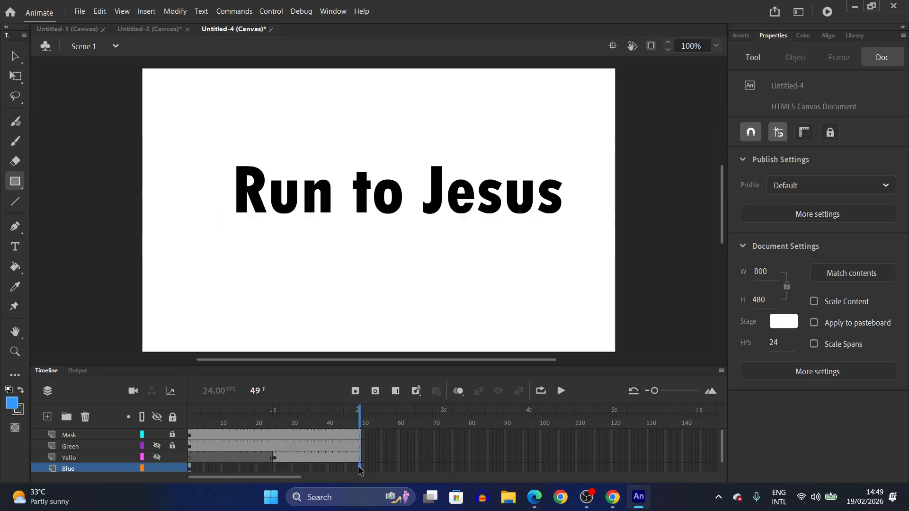
right_click(359, 467)
click(401, 187)
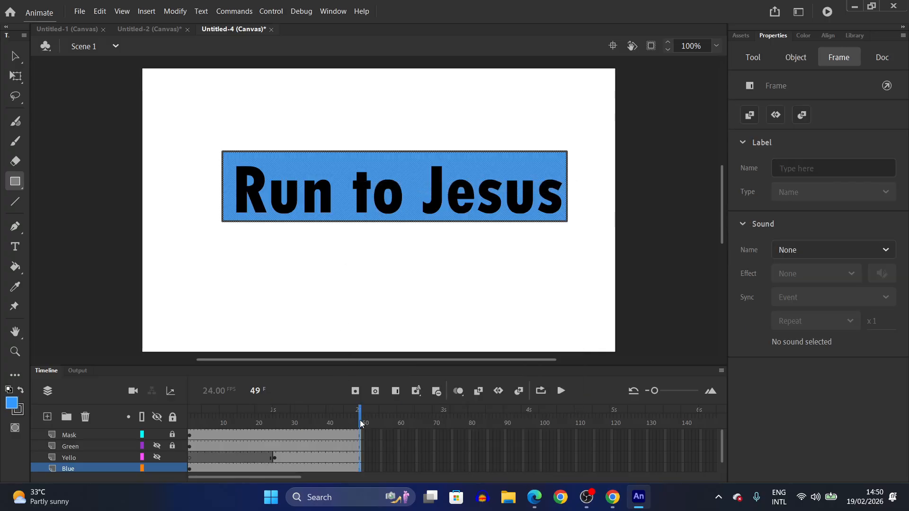
- Move the Blue layer's whole frame span so it starts at frame 49
drag(360, 424, 189, 468)
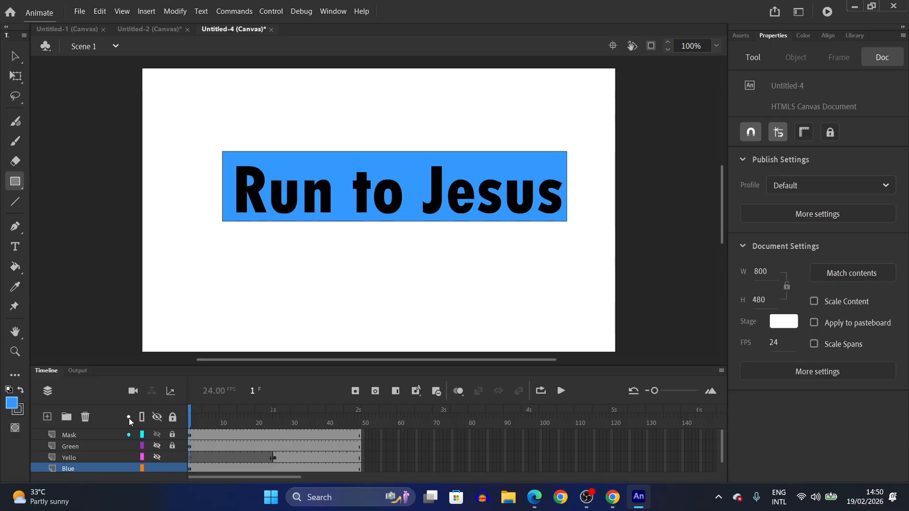
click(19, 60)
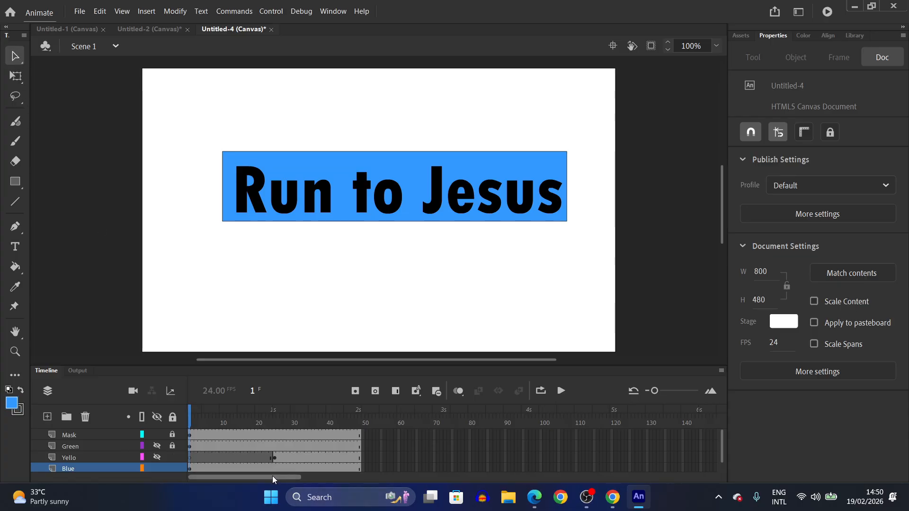
drag(262, 467, 431, 467)
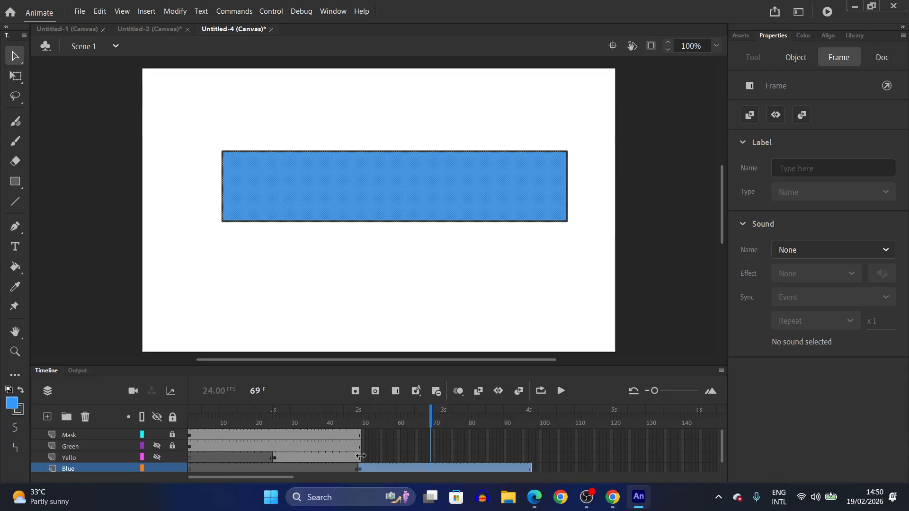
- Stretch the Yello layer's frames to frame 73 and shorten the Blue span to end at the same frame
drag(361, 456, 444, 459)
drag(503, 469, 446, 447)
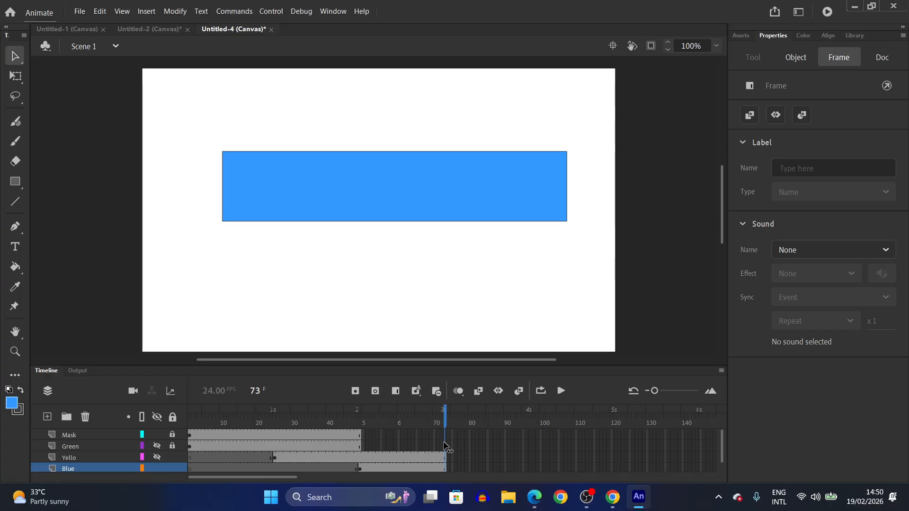
- Convert the Mask layer into a mask and nest the Yello and Blue layers under it with the Green layer
drag(446, 448, 178, 429)
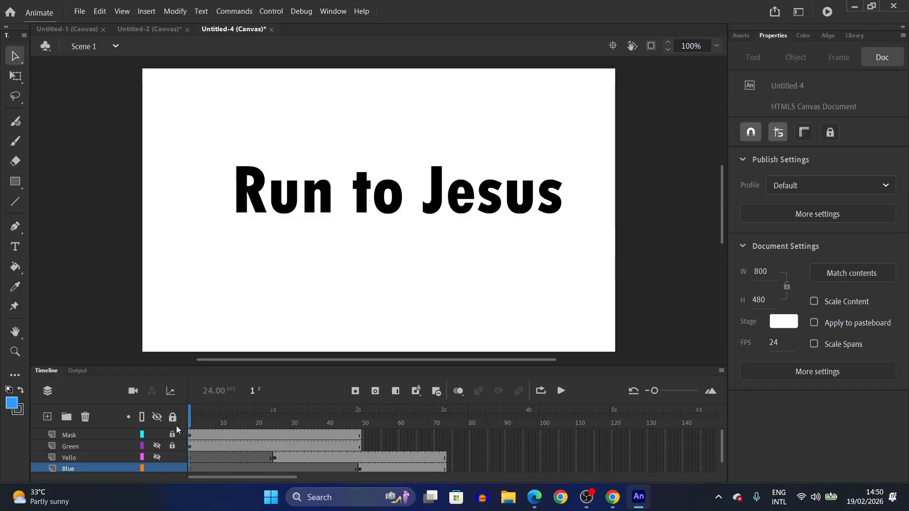
right_click(75, 434)
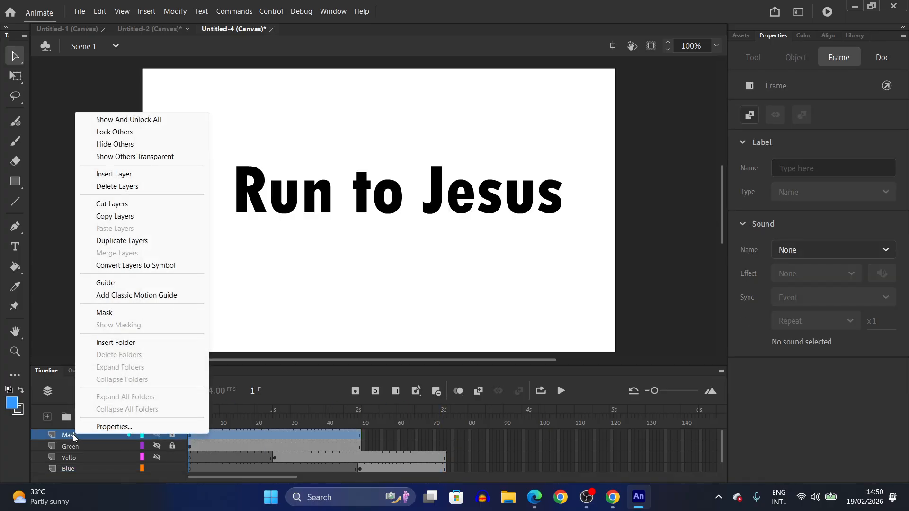
click(114, 313)
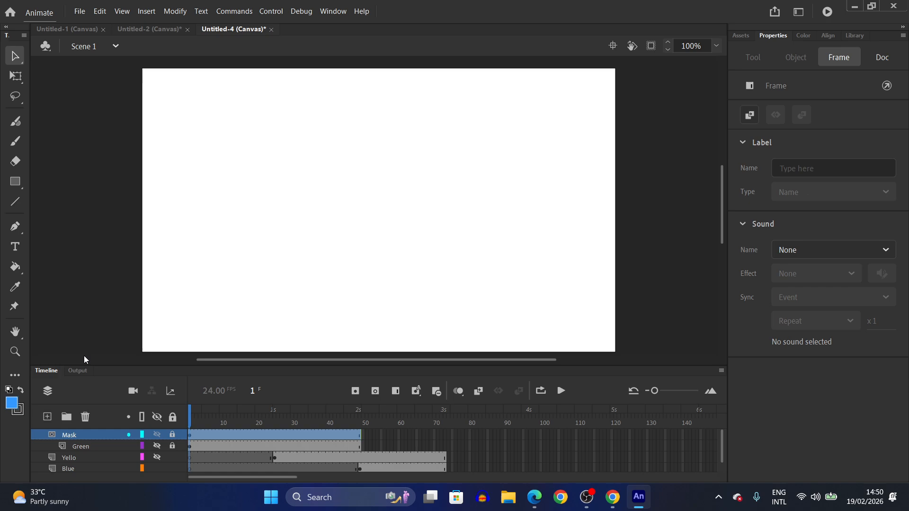
click(73, 466)
drag(77, 460, 87, 456)
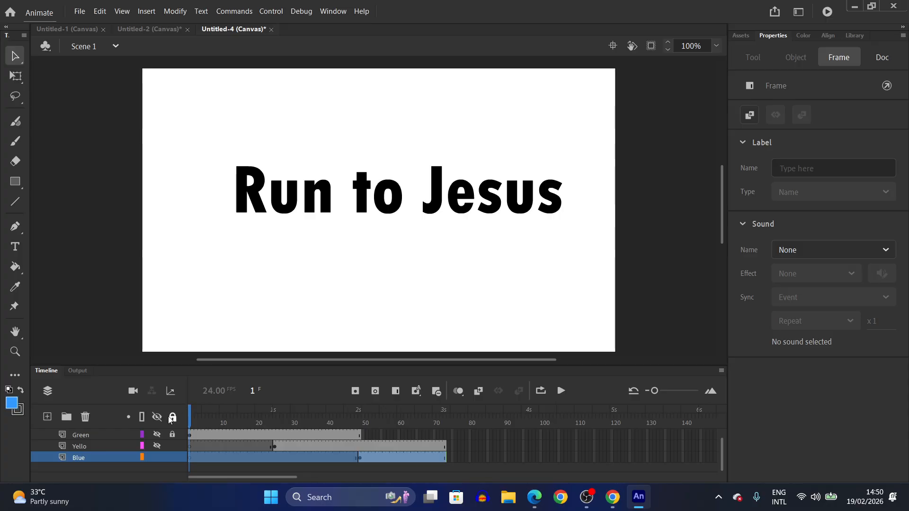
- Lock the Yello and Blue layers and make all layers visible at frame 1
click(172, 456)
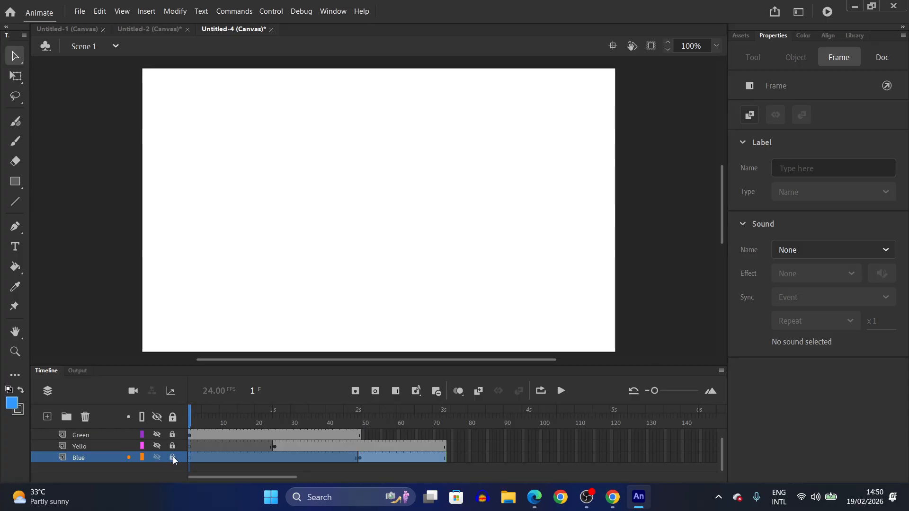
click(157, 418)
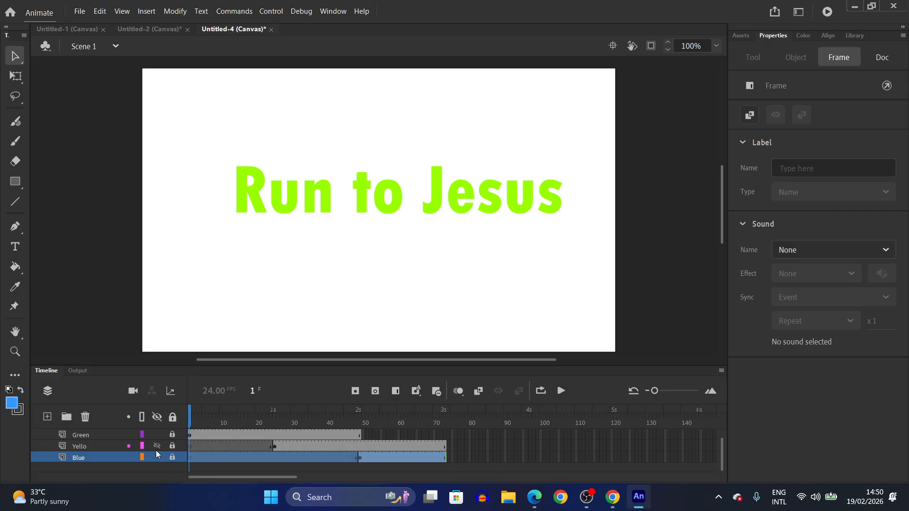
click(189, 422)
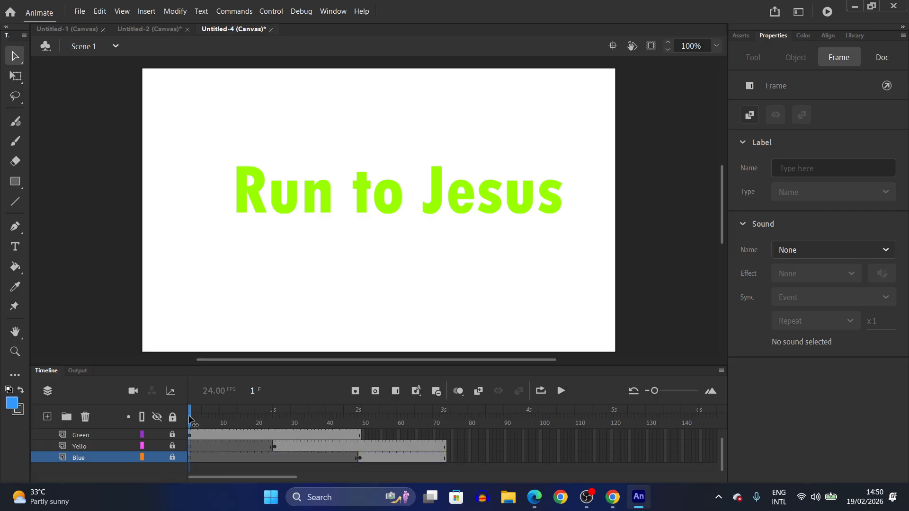
- Reorder the masked layers so Blue is above Yello and Yello is above Green, checking the color changes at frames 25 and 49
drag(189, 419, 277, 424)
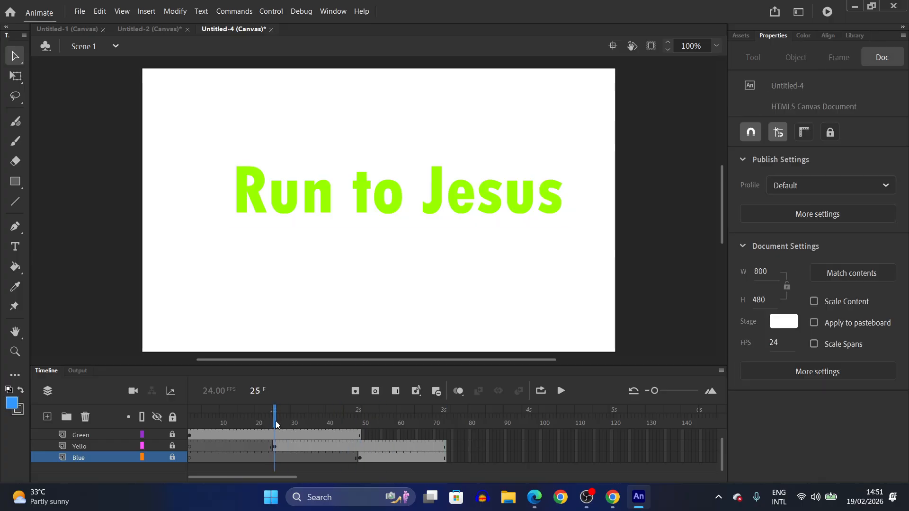
drag(81, 447, 85, 433)
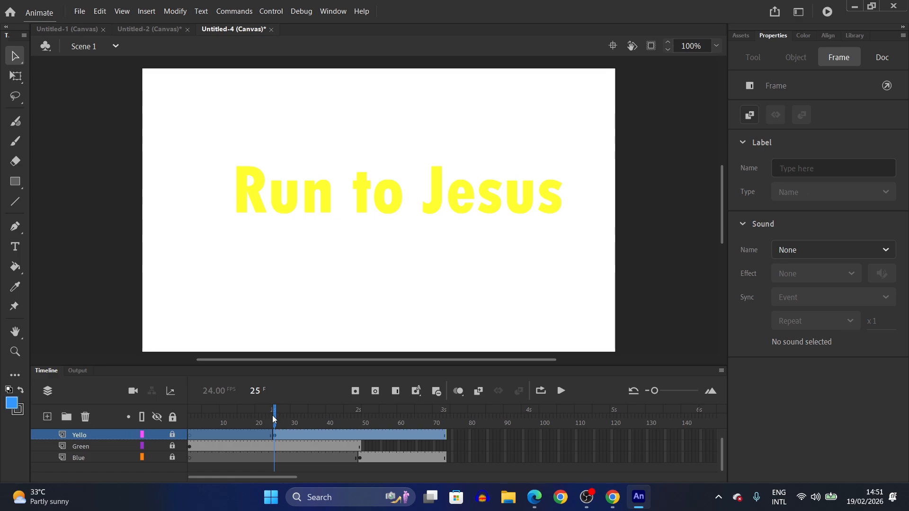
drag(273, 418, 359, 442)
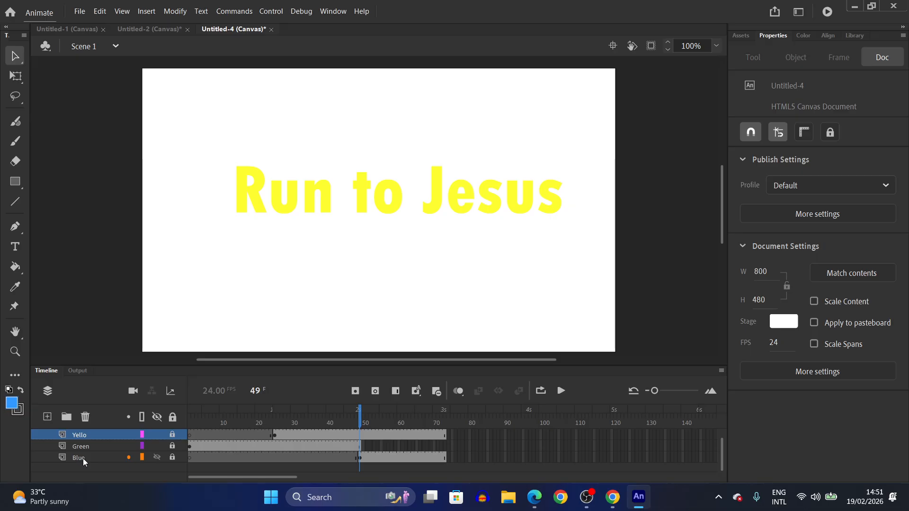
drag(84, 458, 90, 435)
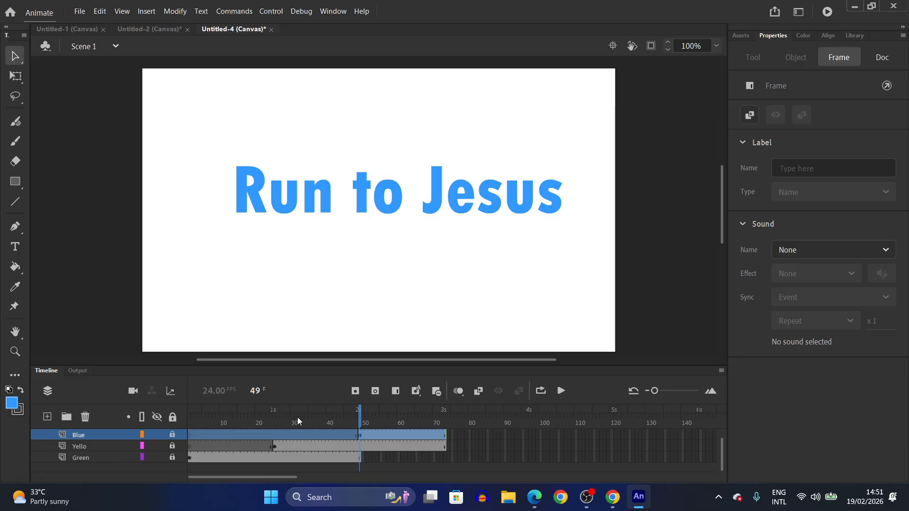
- Preview the masked text's color changes by scrubbing from frame 1 to frame 49 and playing the timeline
drag(362, 423, 183, 439)
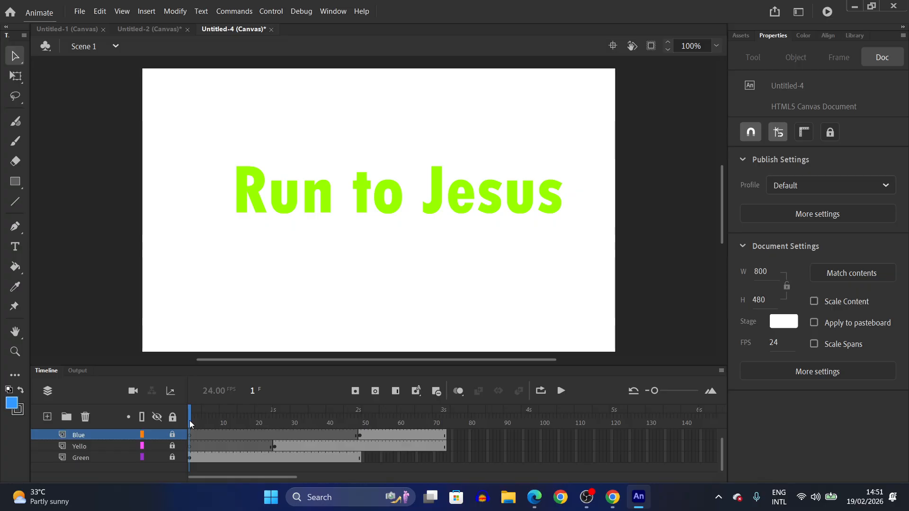
drag(190, 421, 362, 446)
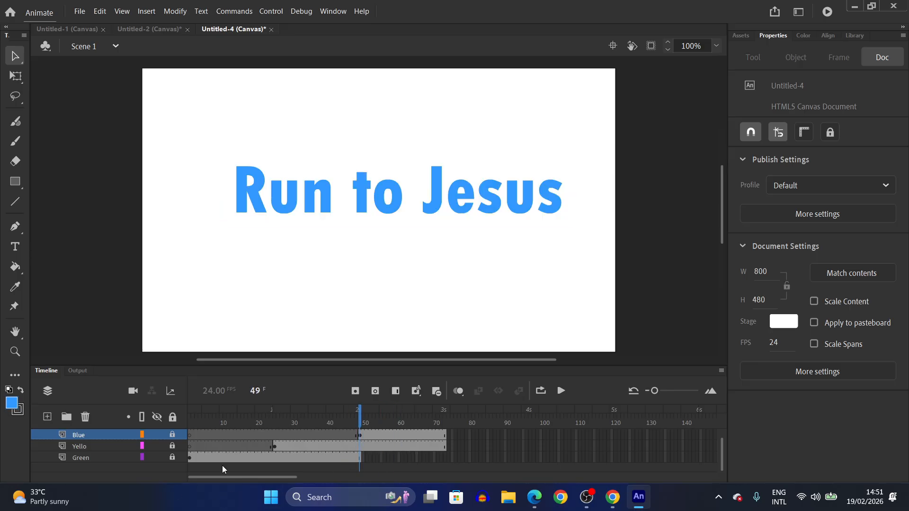
click(561, 390)
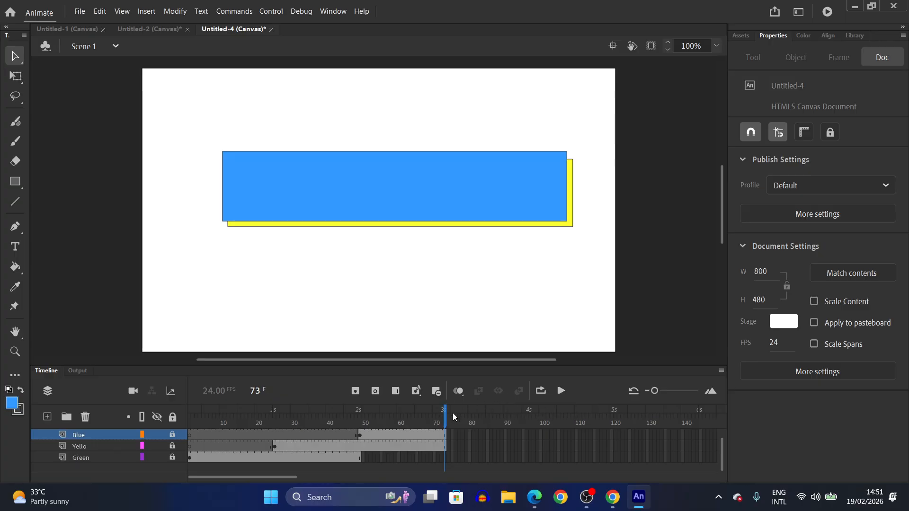
- Unlock the layers and move the blue rectangle at frame 73 so it lines up over the yellow rectangle
drag(453, 413, 448, 436)
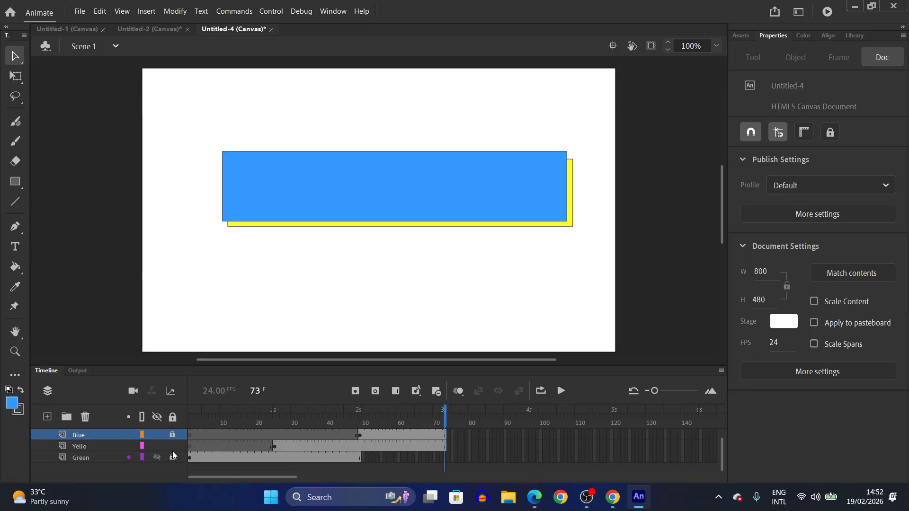
click(171, 433)
click(15, 76)
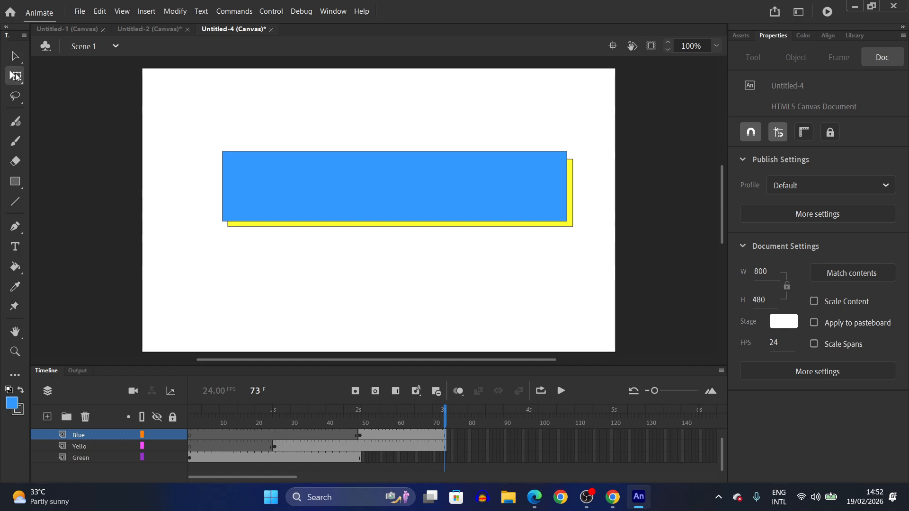
click(103, 436)
drag(321, 188, 332, 197)
click(386, 269)
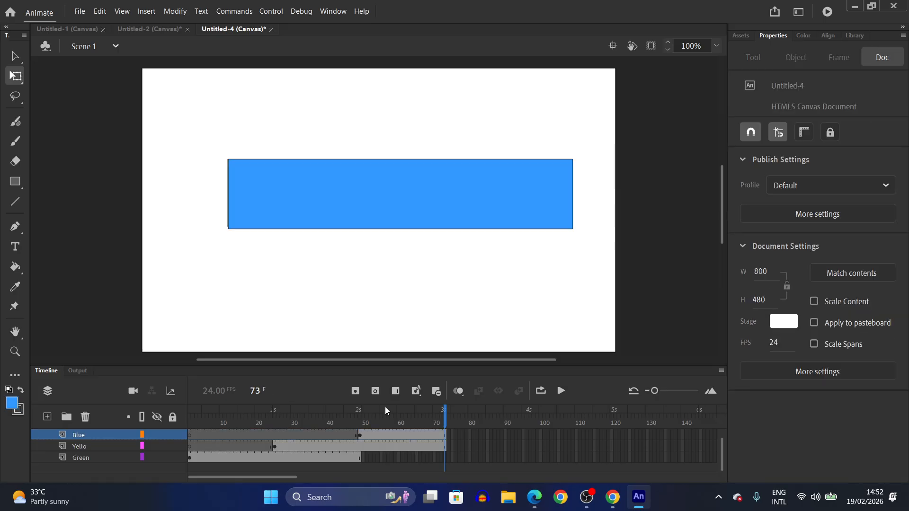
- Play the timeline from frame 1 and relock the layers, toggling the visibility of all layers off and on
drag(443, 416, 156, 445)
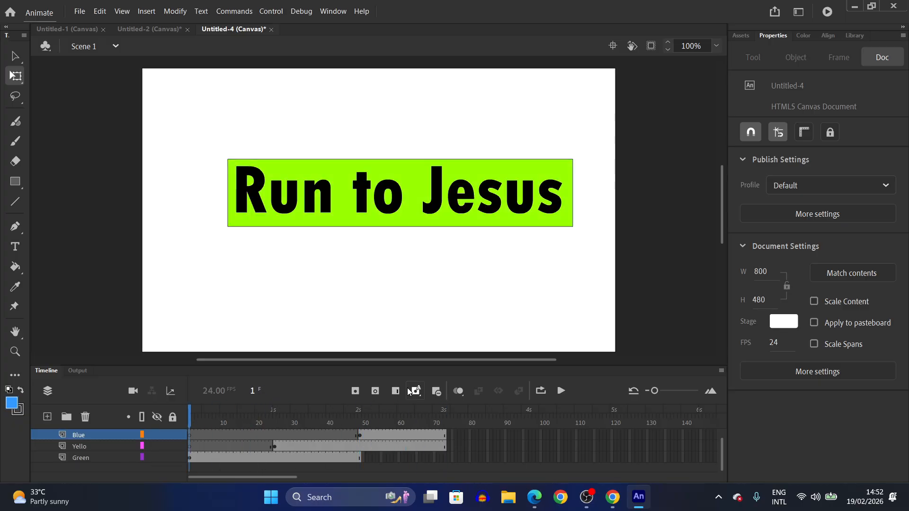
click(560, 392)
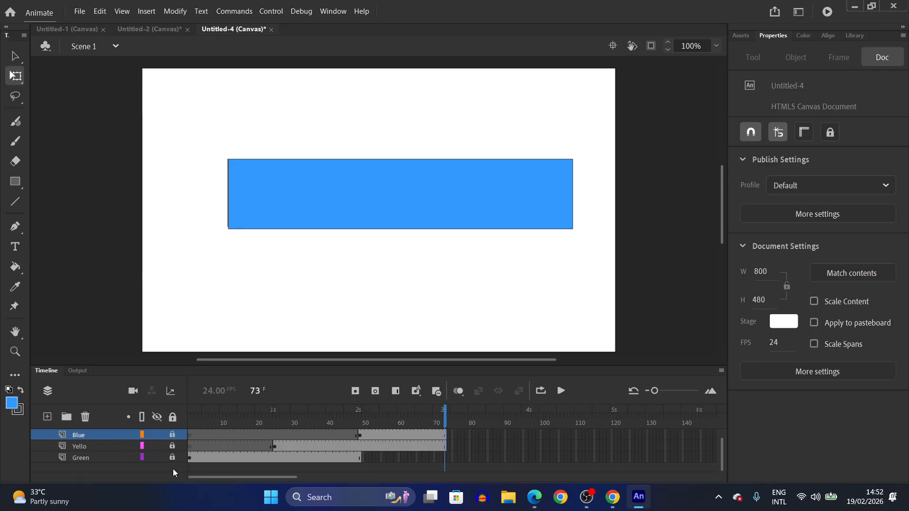
click(157, 418)
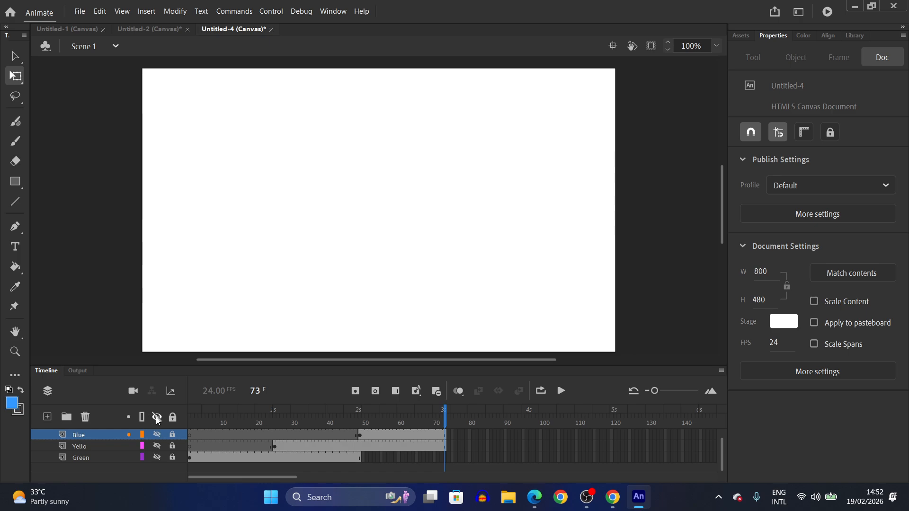
click(157, 418)
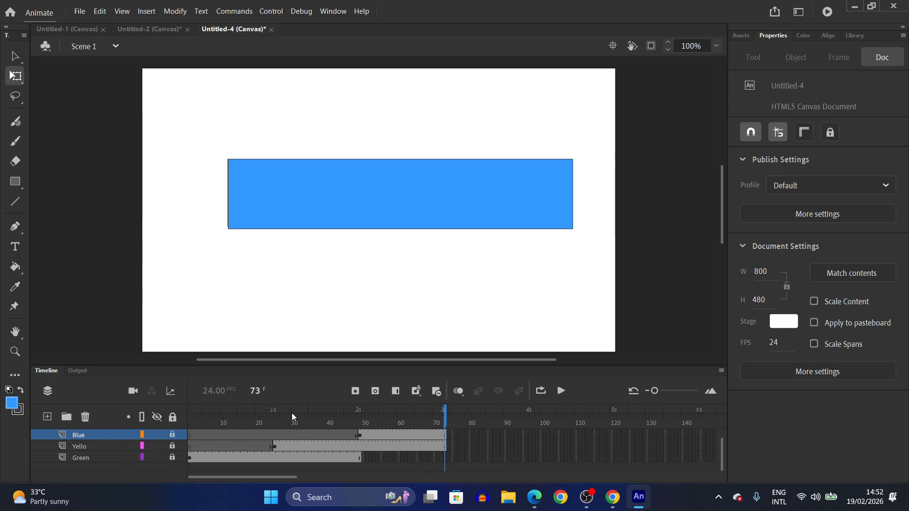
- Extend the Mask layer's frames to frame 73 so the text masks the Blue layer through its whole span
scroll(91, 442, up, 1)
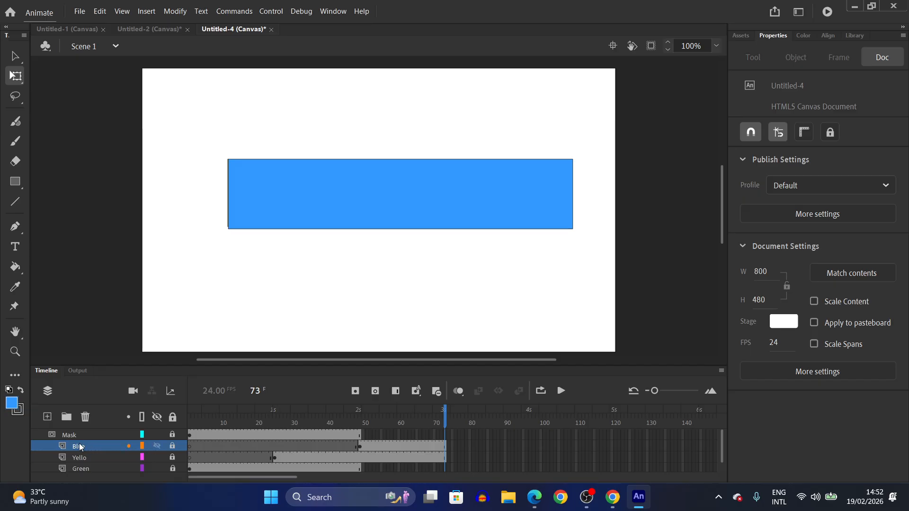
click(158, 419)
click(158, 418)
drag(364, 436, 157, 425)
click(447, 430)
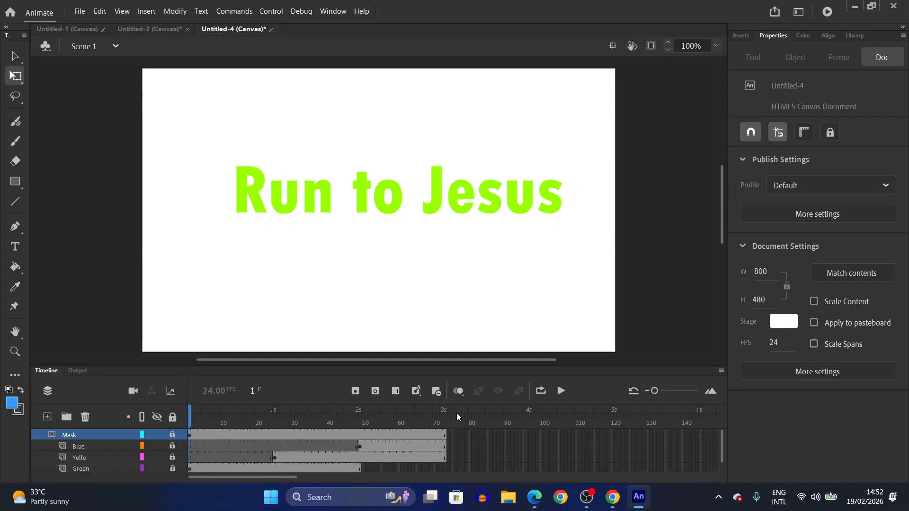
- Play the masked text animation through frame 73 and review the Blue and Mask layers' frame spans
click(561, 391)
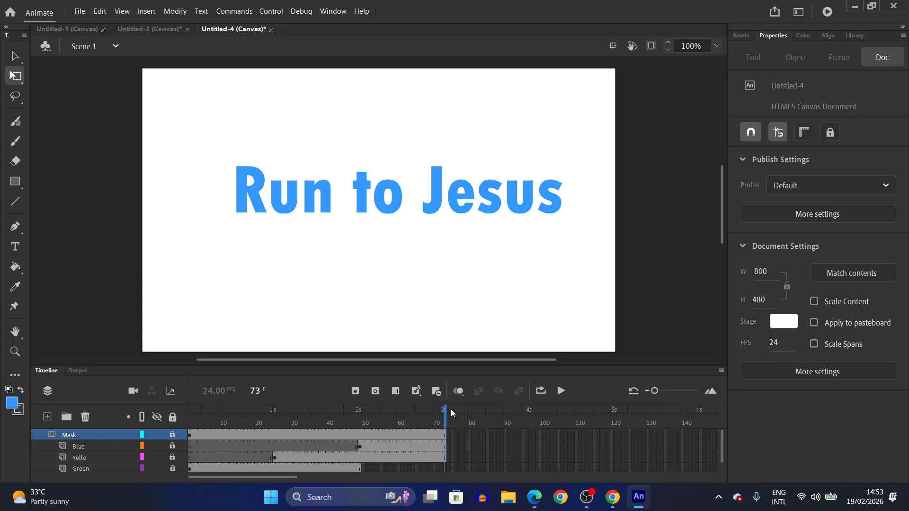
drag(447, 411, 456, 496)
click(78, 447)
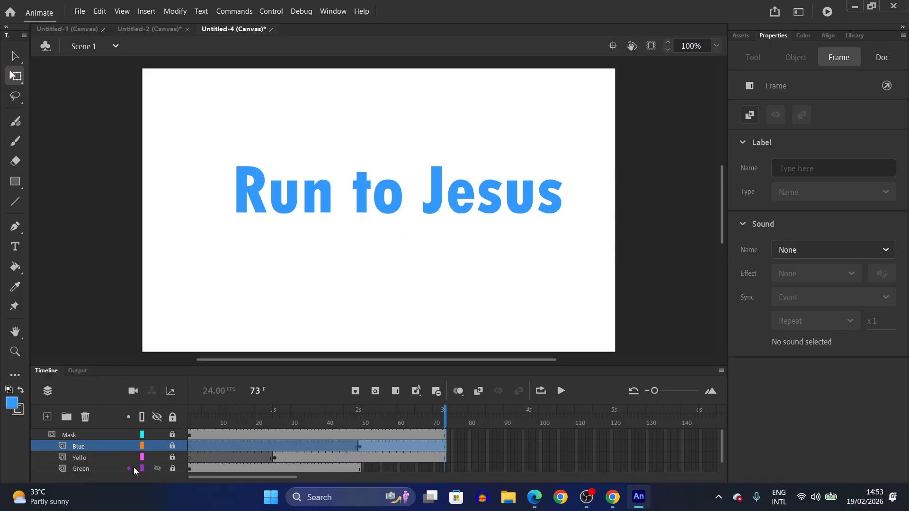
click(72, 433)
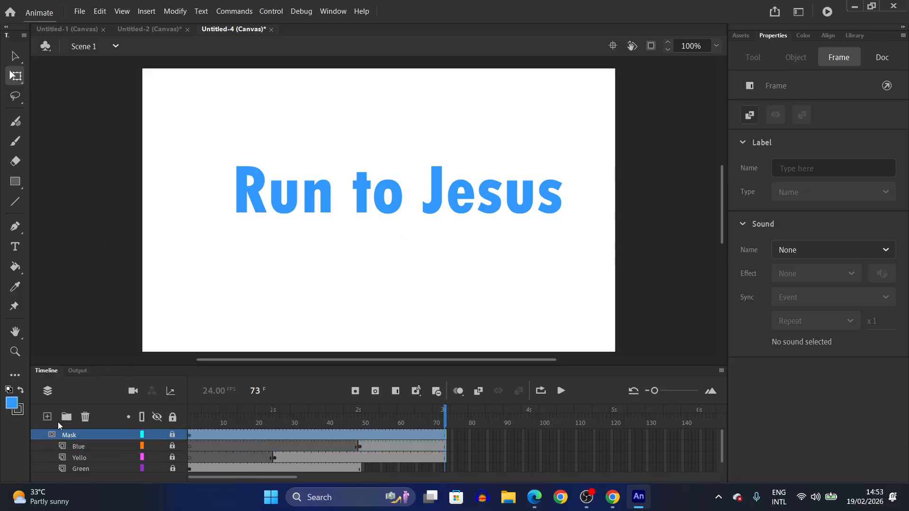